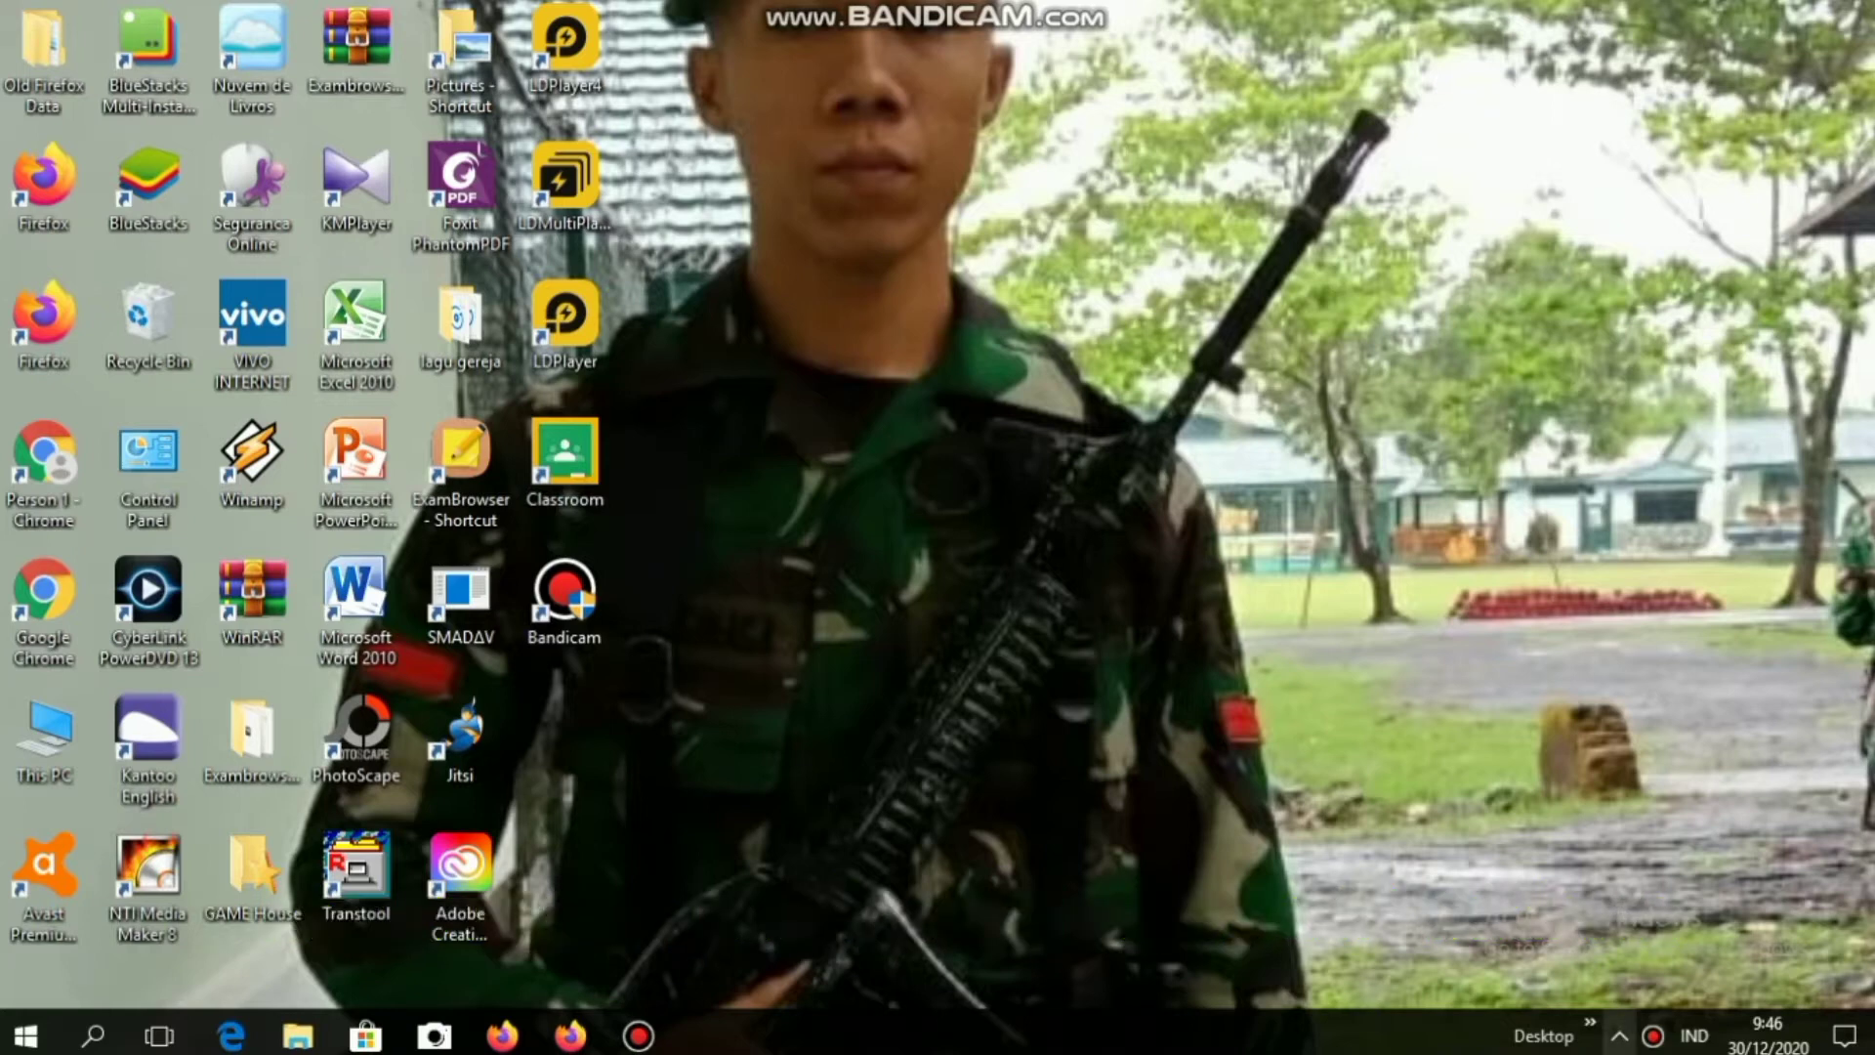
Open the Network and Sharing Center, maximize it and go to the network adapter settings.
left_click(1652, 1036)
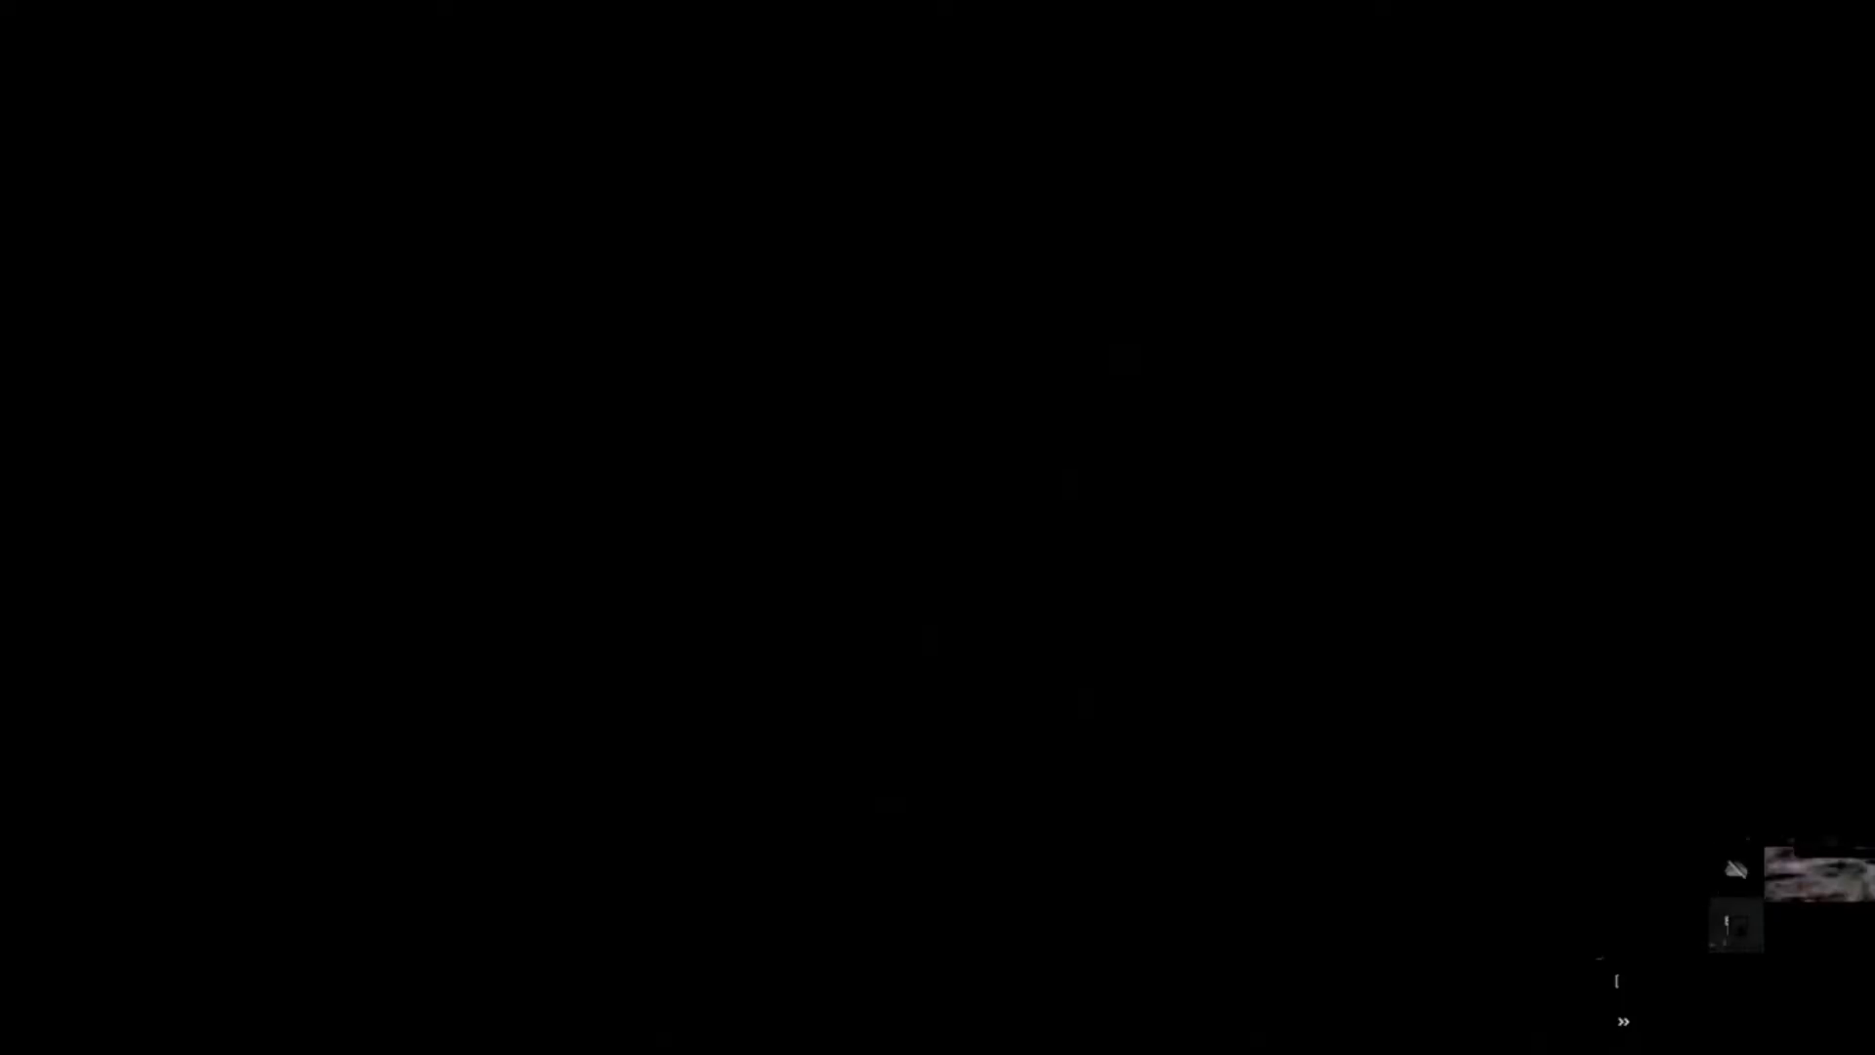
right_click(1733, 923)
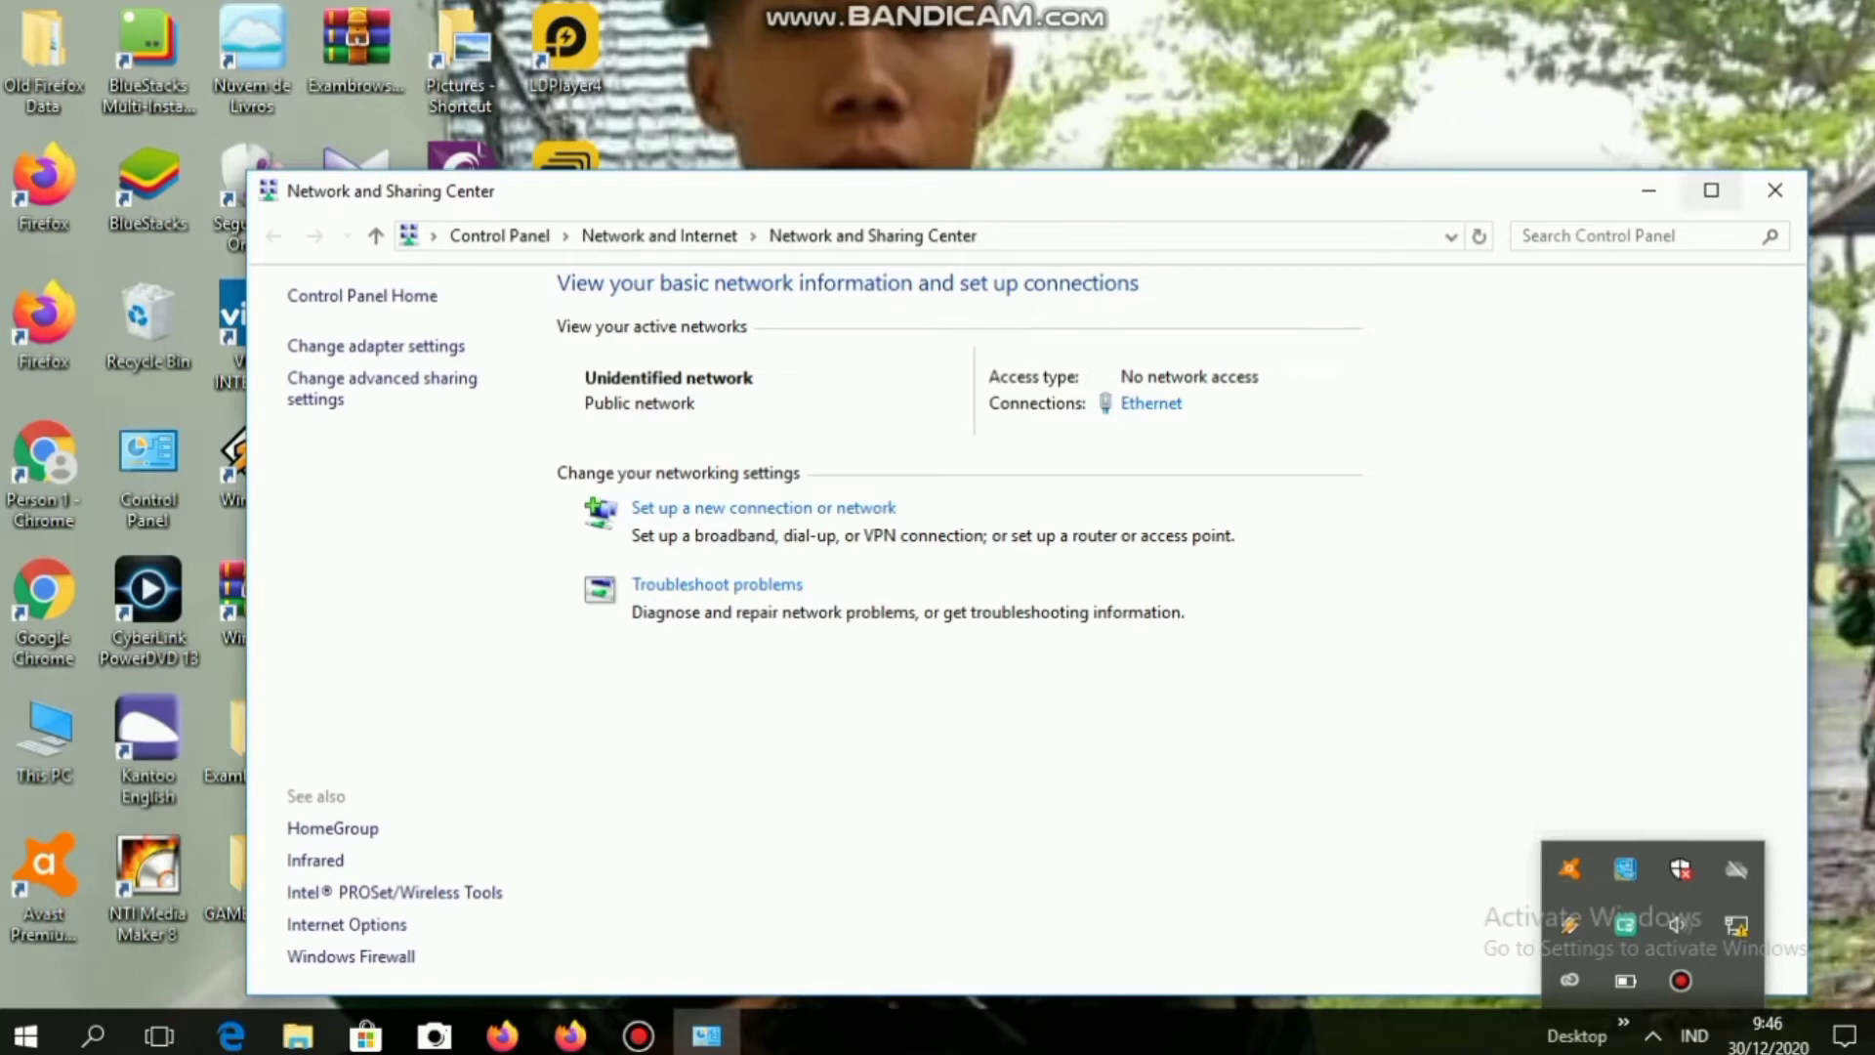
left_click(1711, 190)
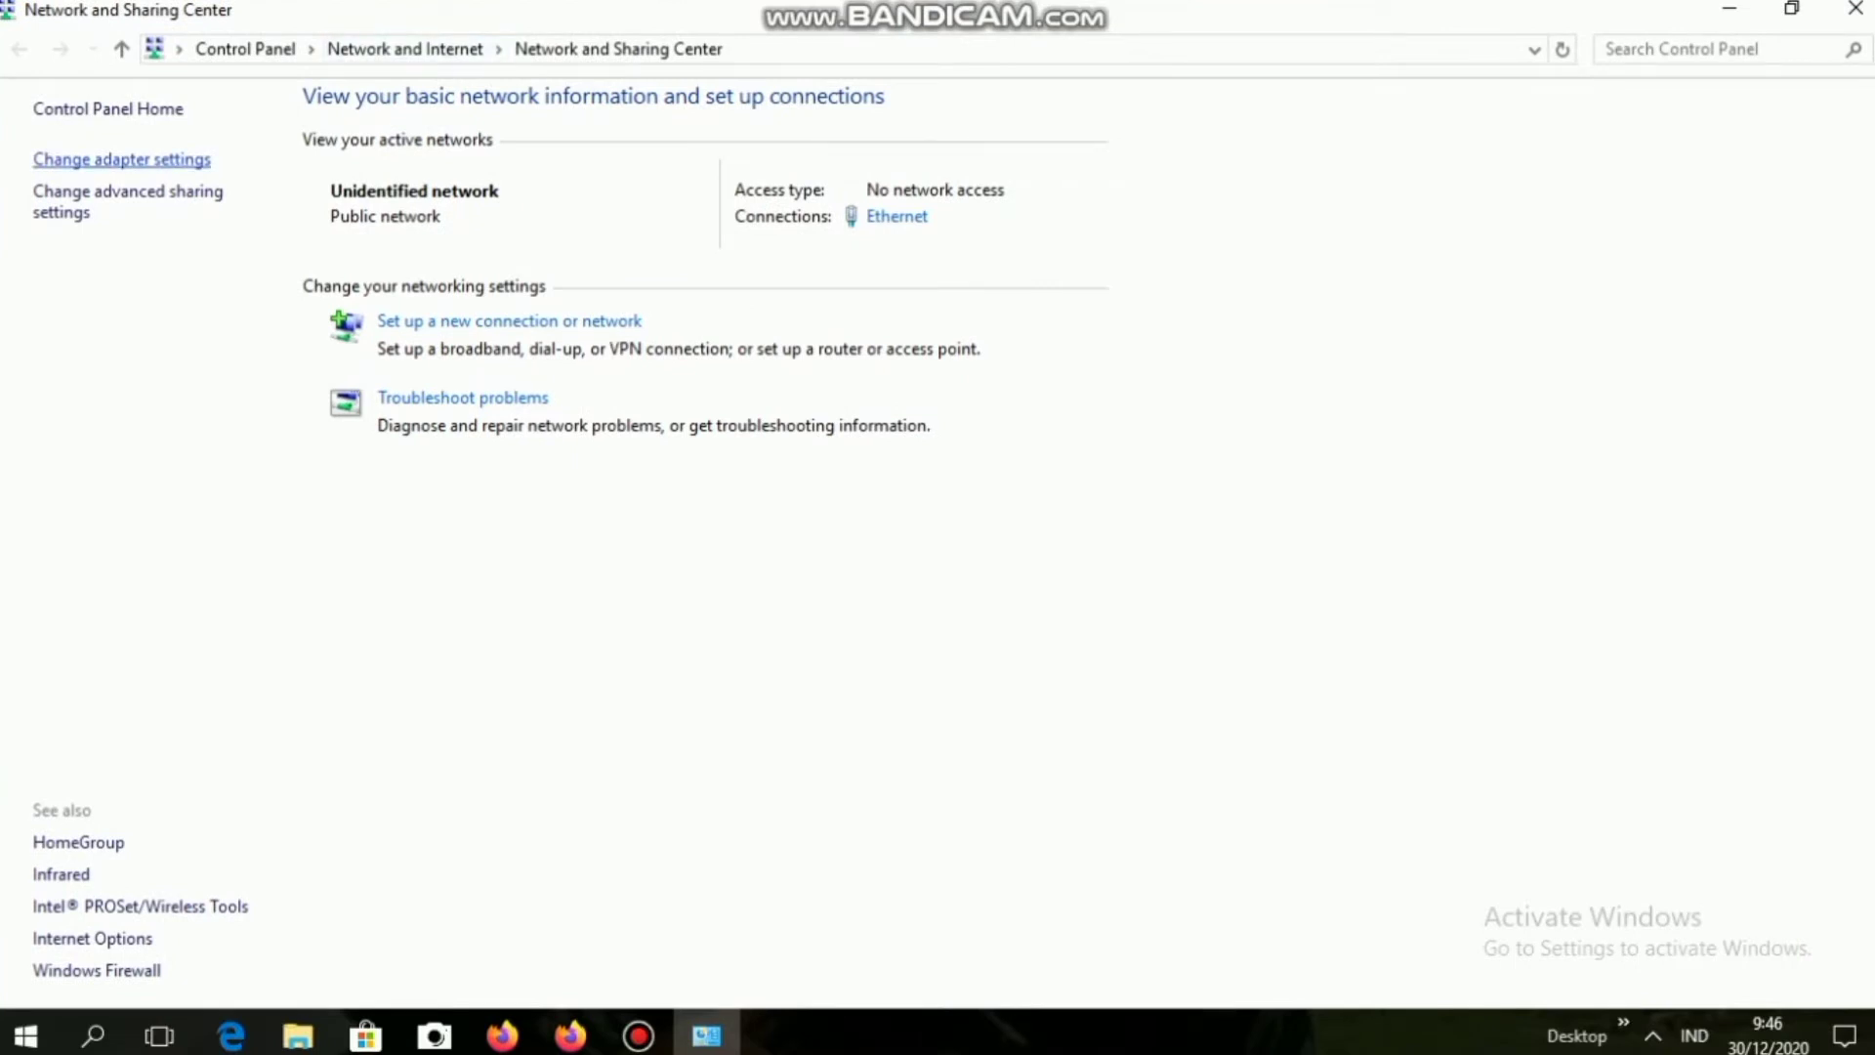
left_click(122, 159)
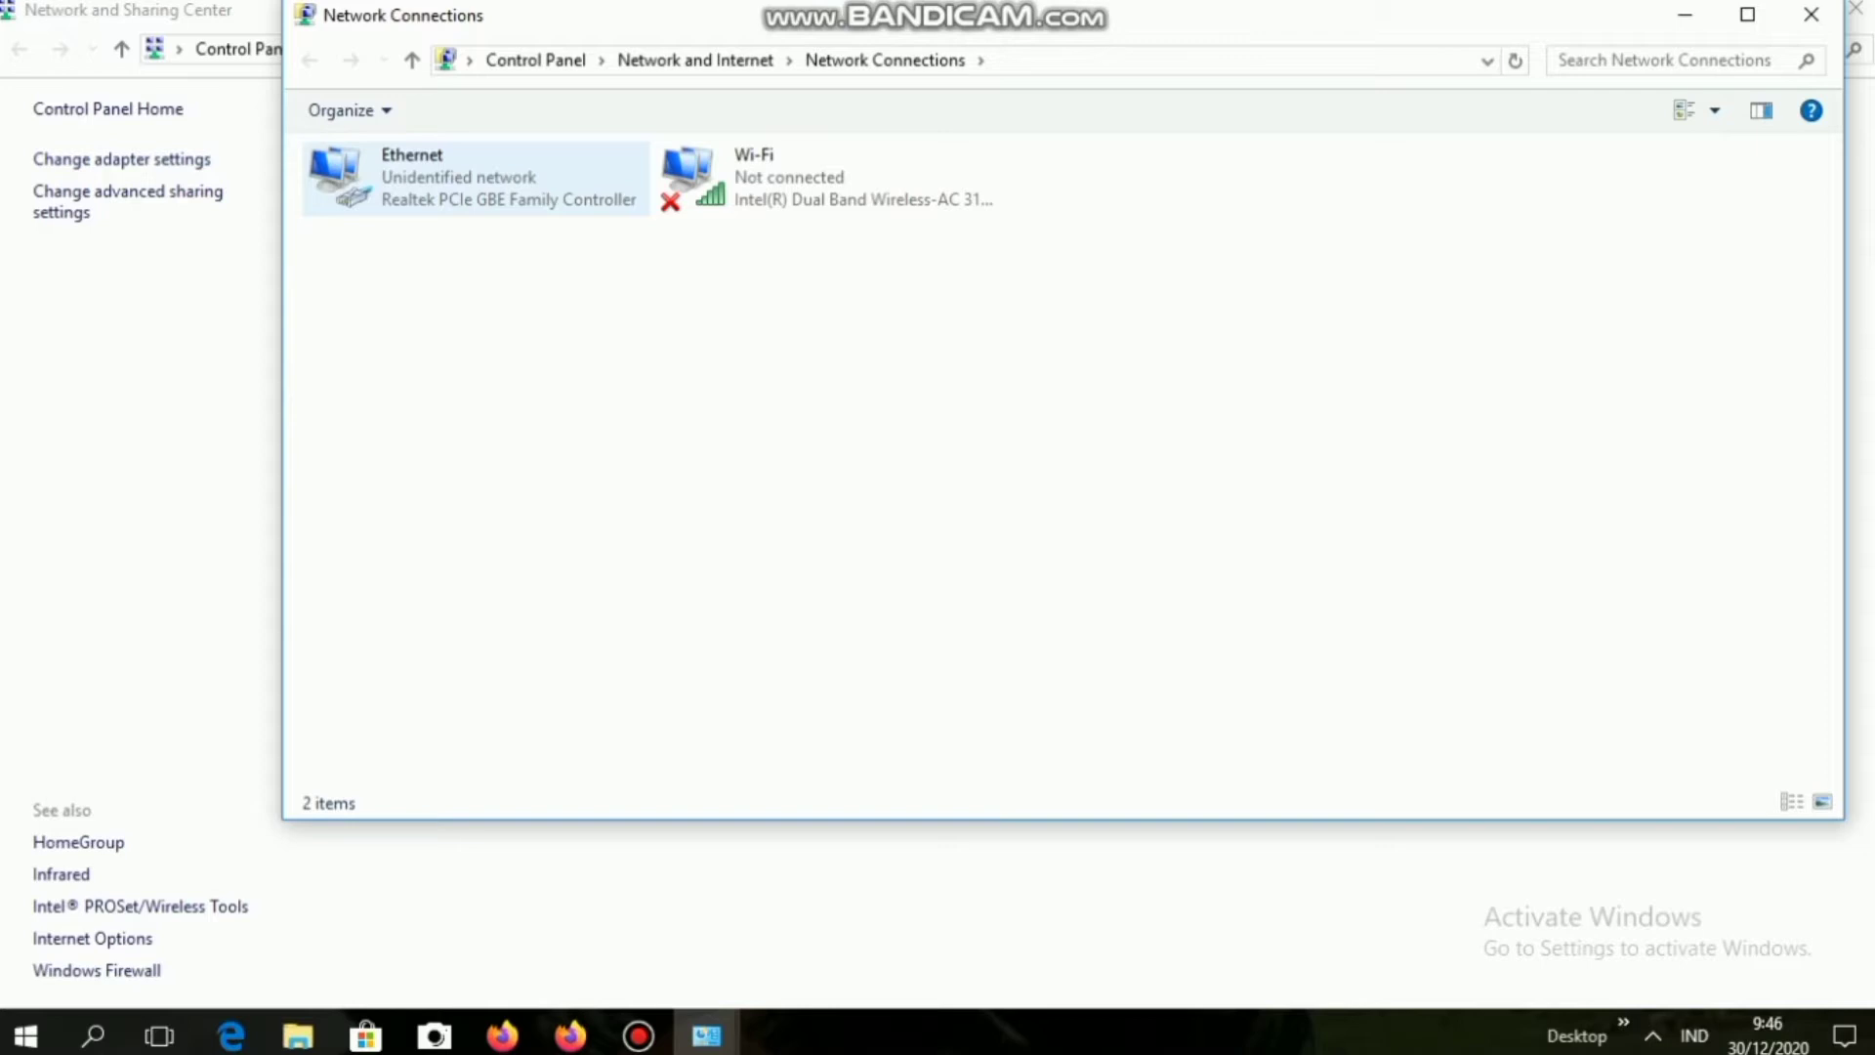
Open the Internet Protocol Version 4 (TCP/IPv4) properties of the Ethernet connection.
left_click(475, 179)
left_click(476, 178)
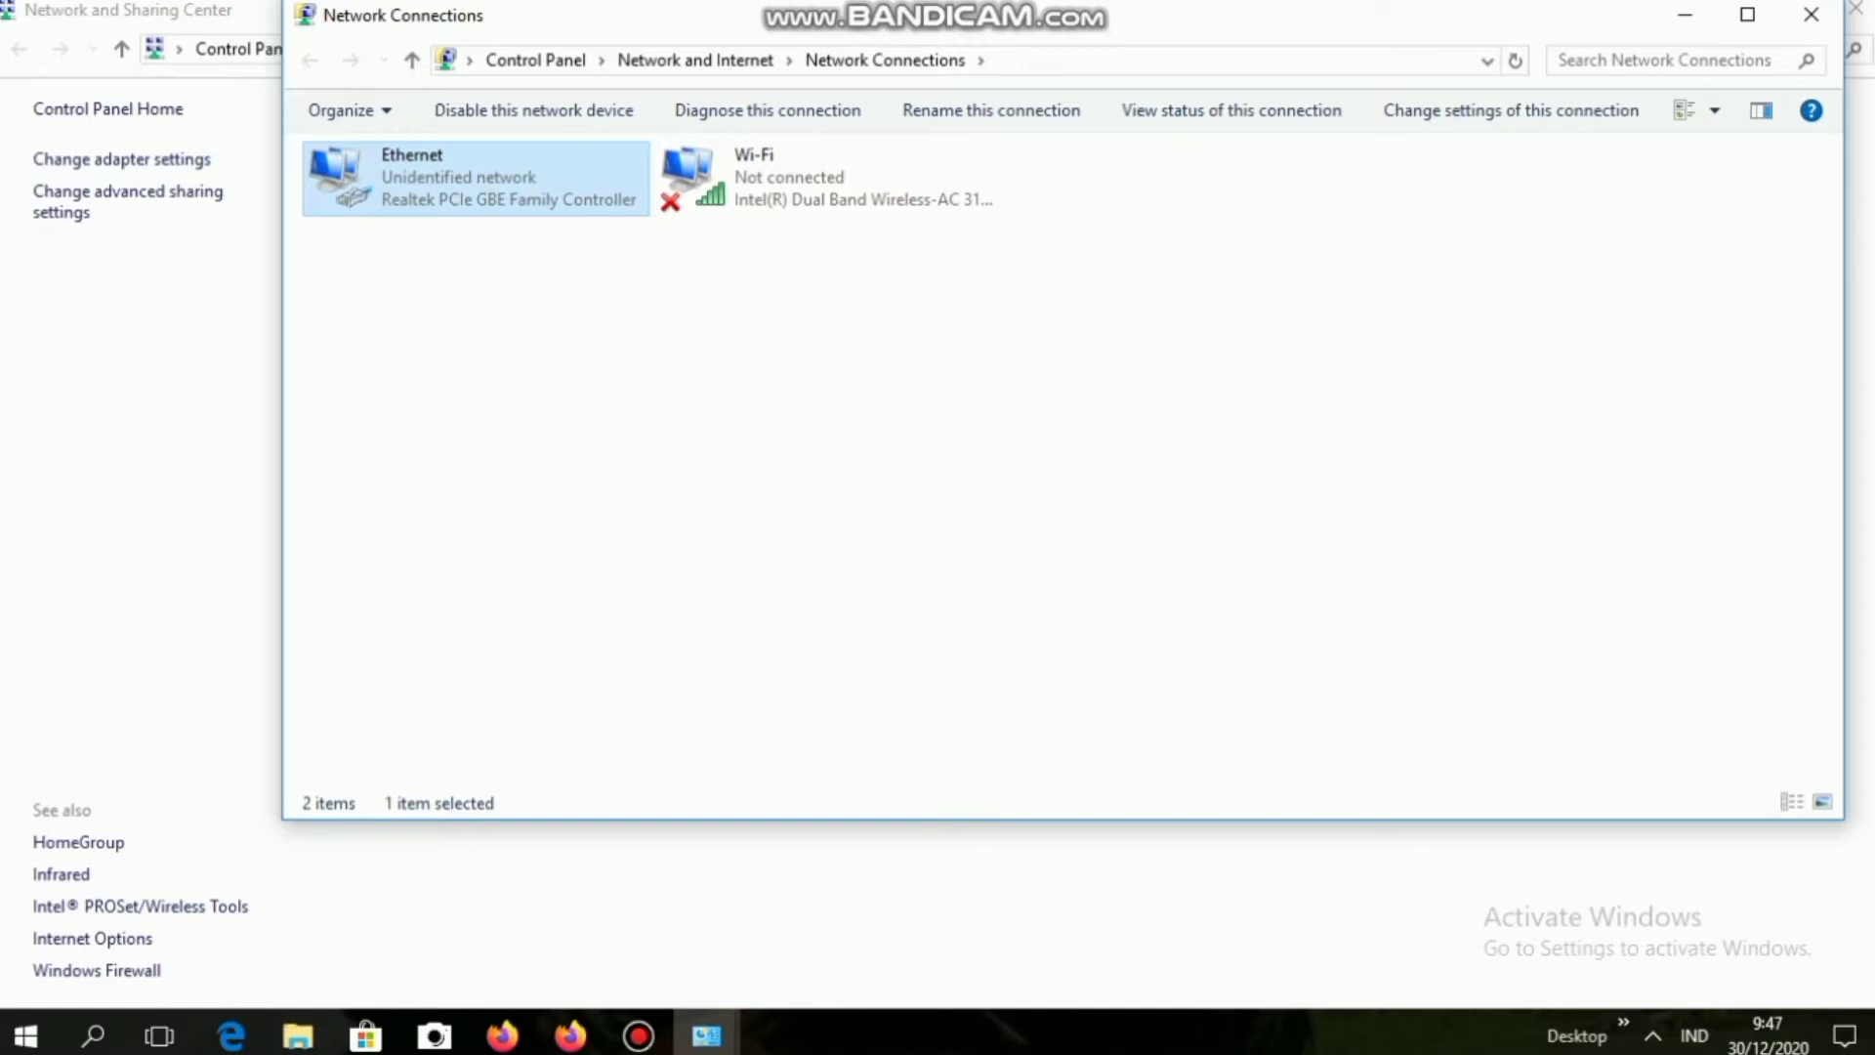
double_click(475, 179)
left_click(778, 744)
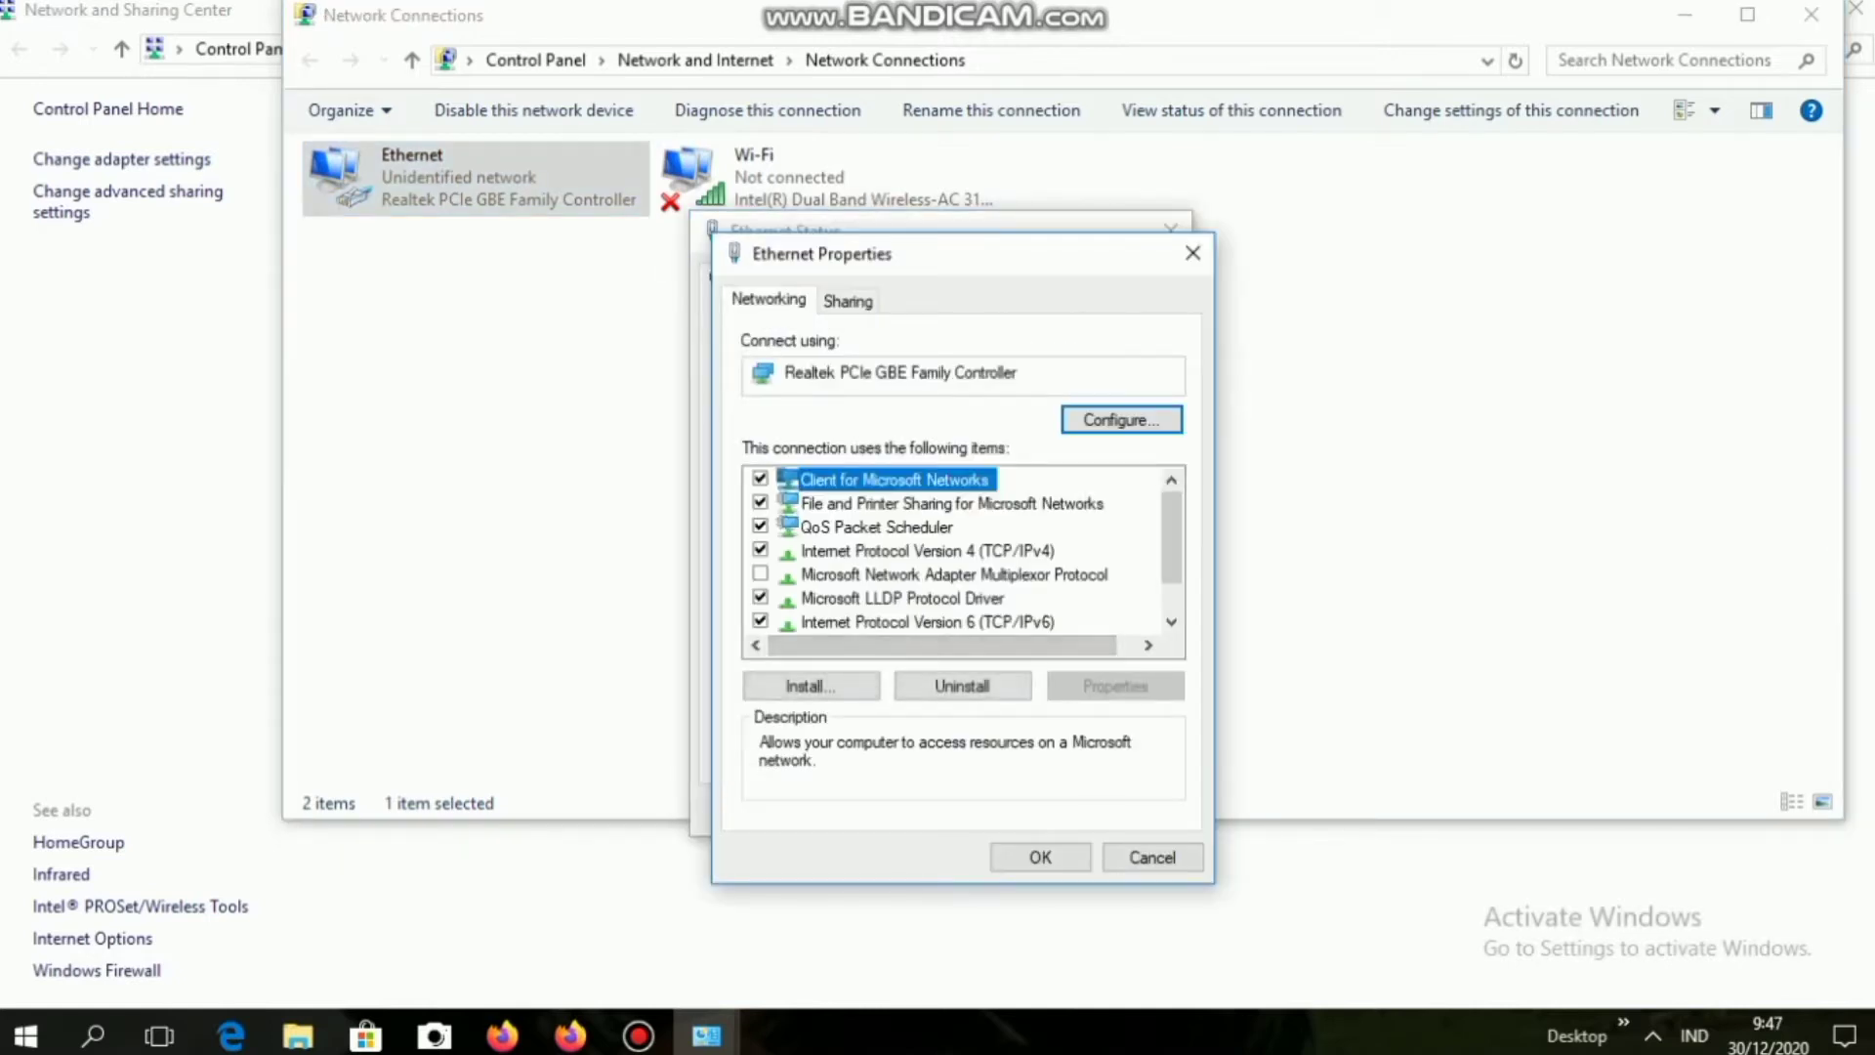
left_click(927, 551)
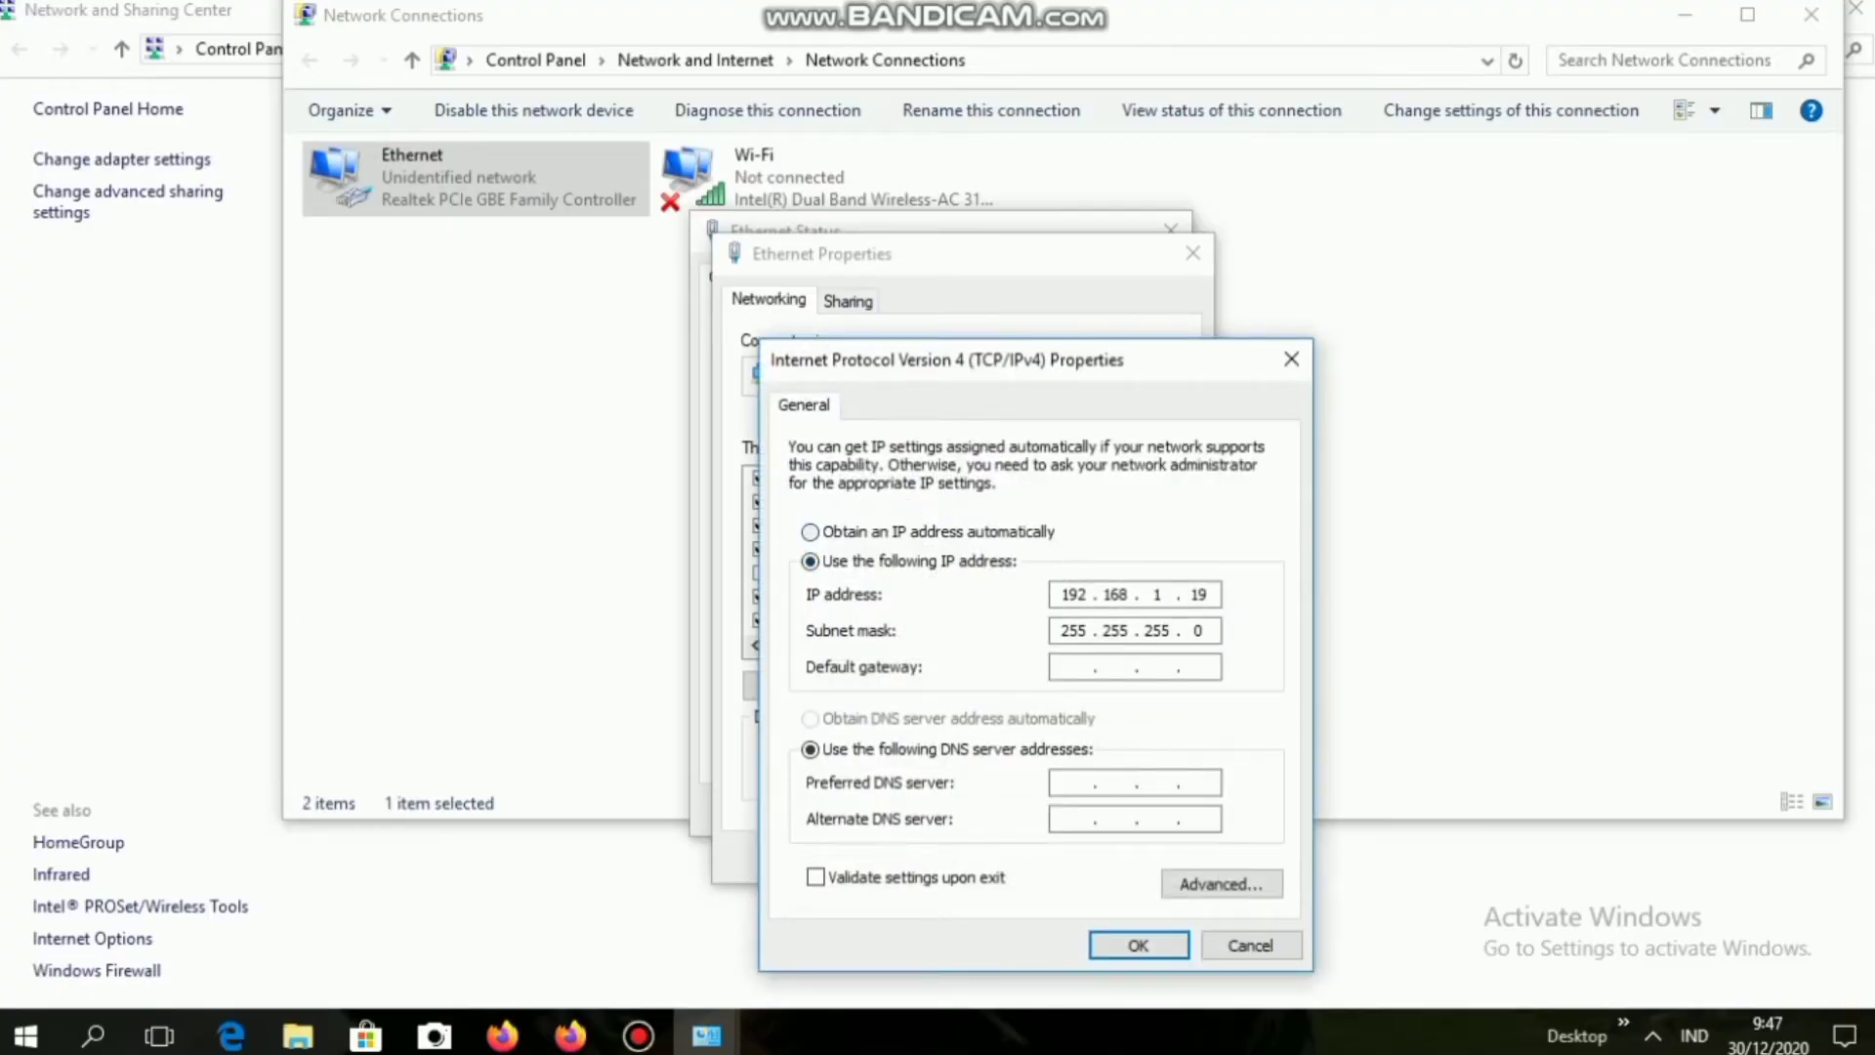
Assign the Ethernet connection the static IP address 192.168.1.19 with subnet mask 255.255.255.0 and confirm.
left_click(811, 533)
left_click(811, 561)
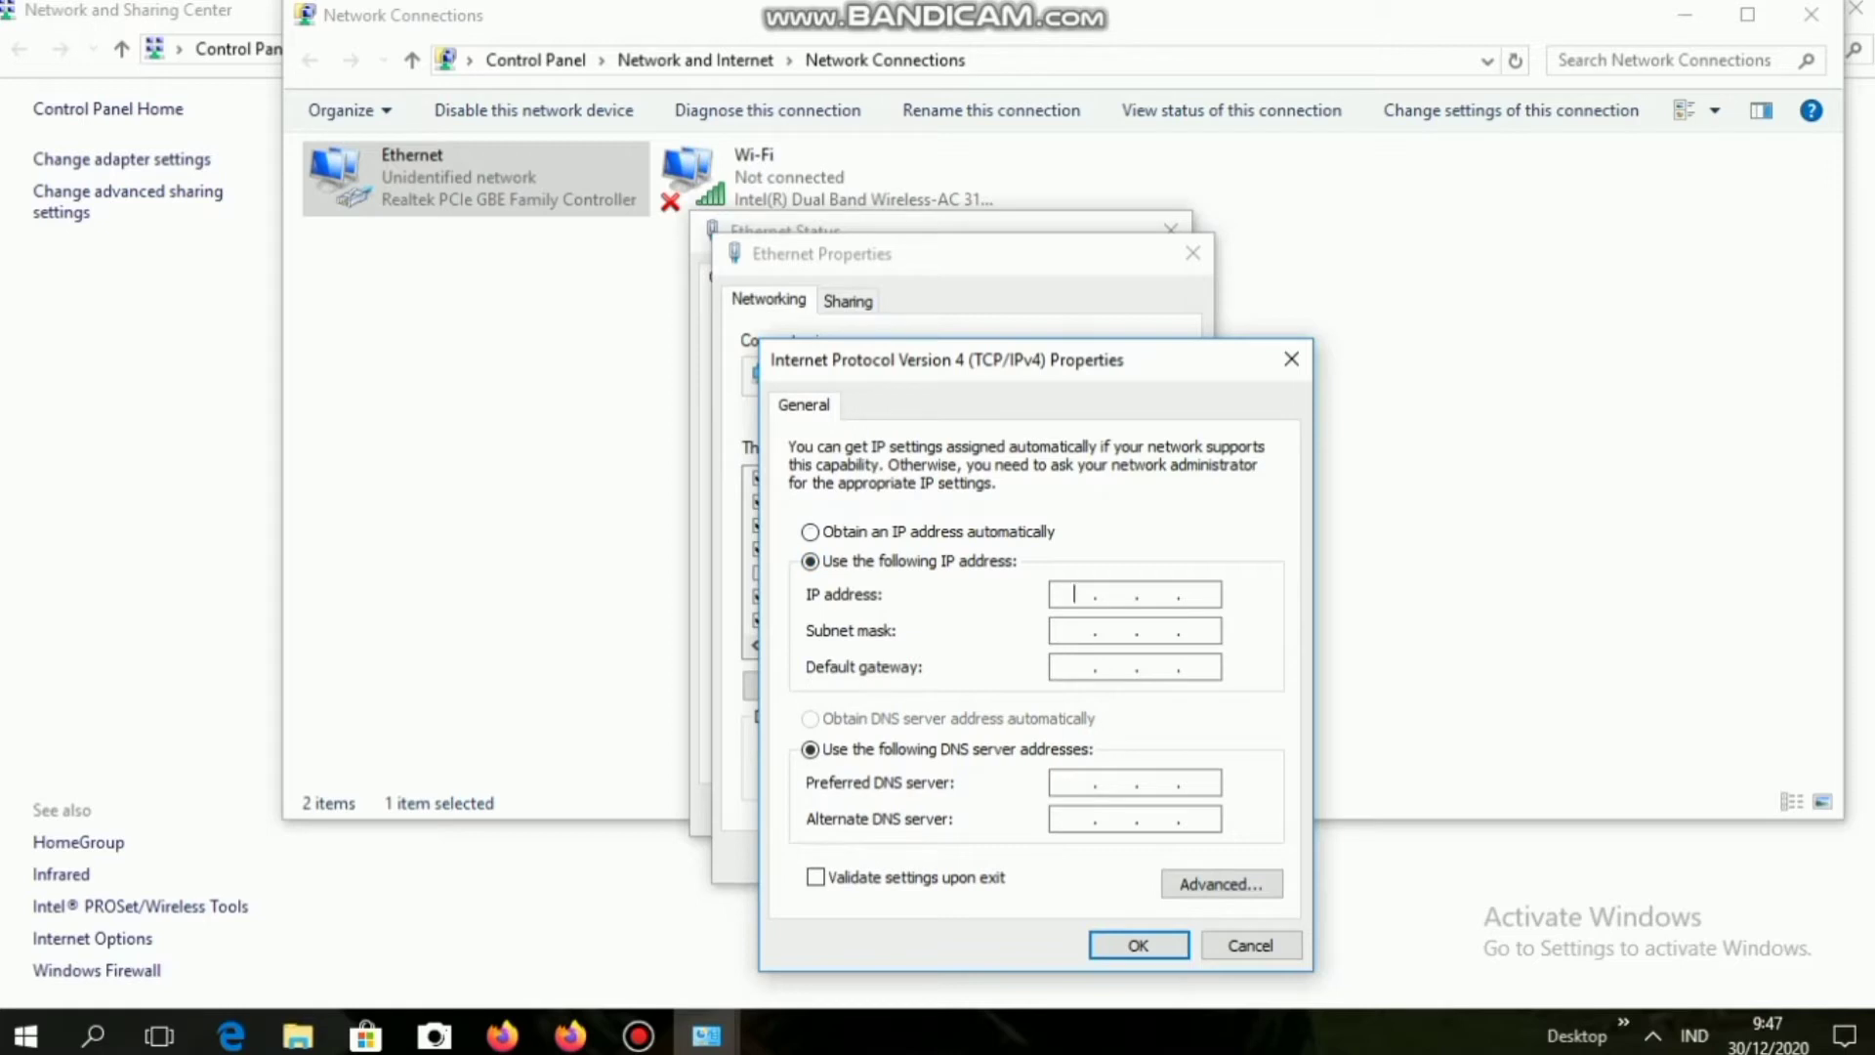
type("192.")
type("168 . 1 . 19")
key("Tab")
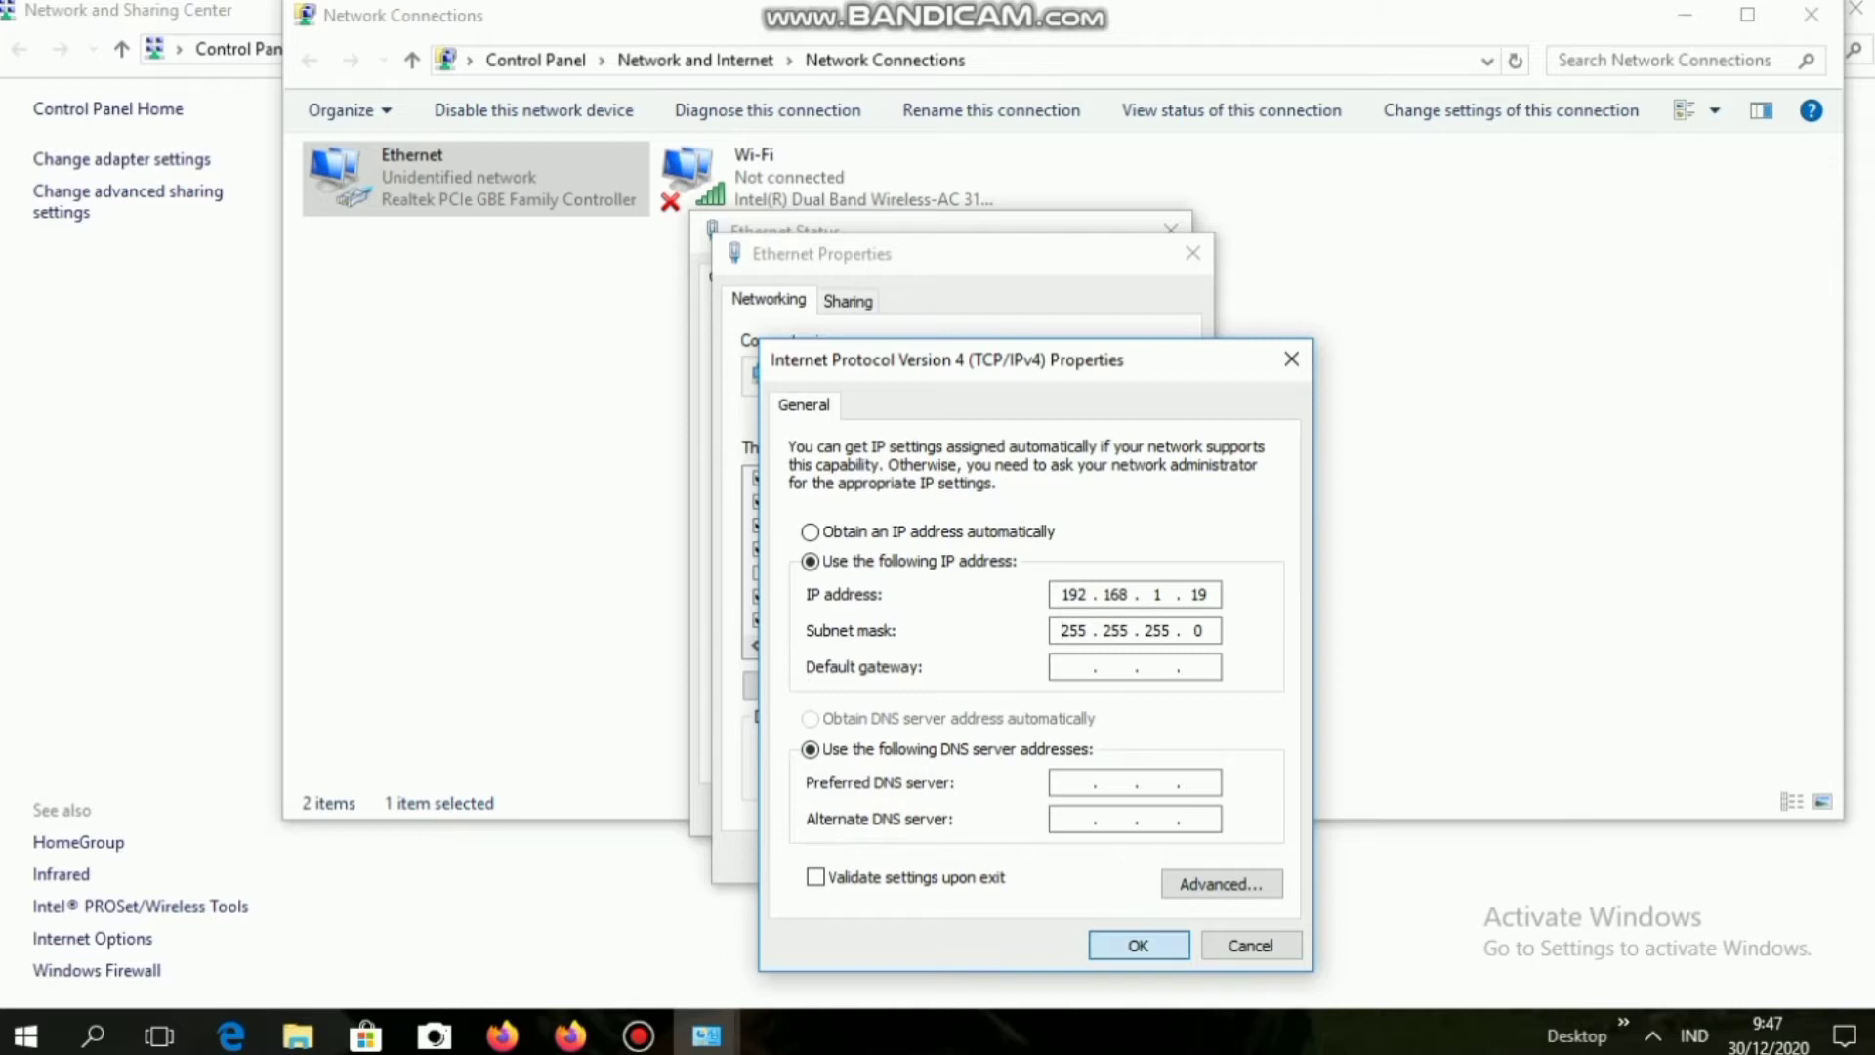
key("Return")
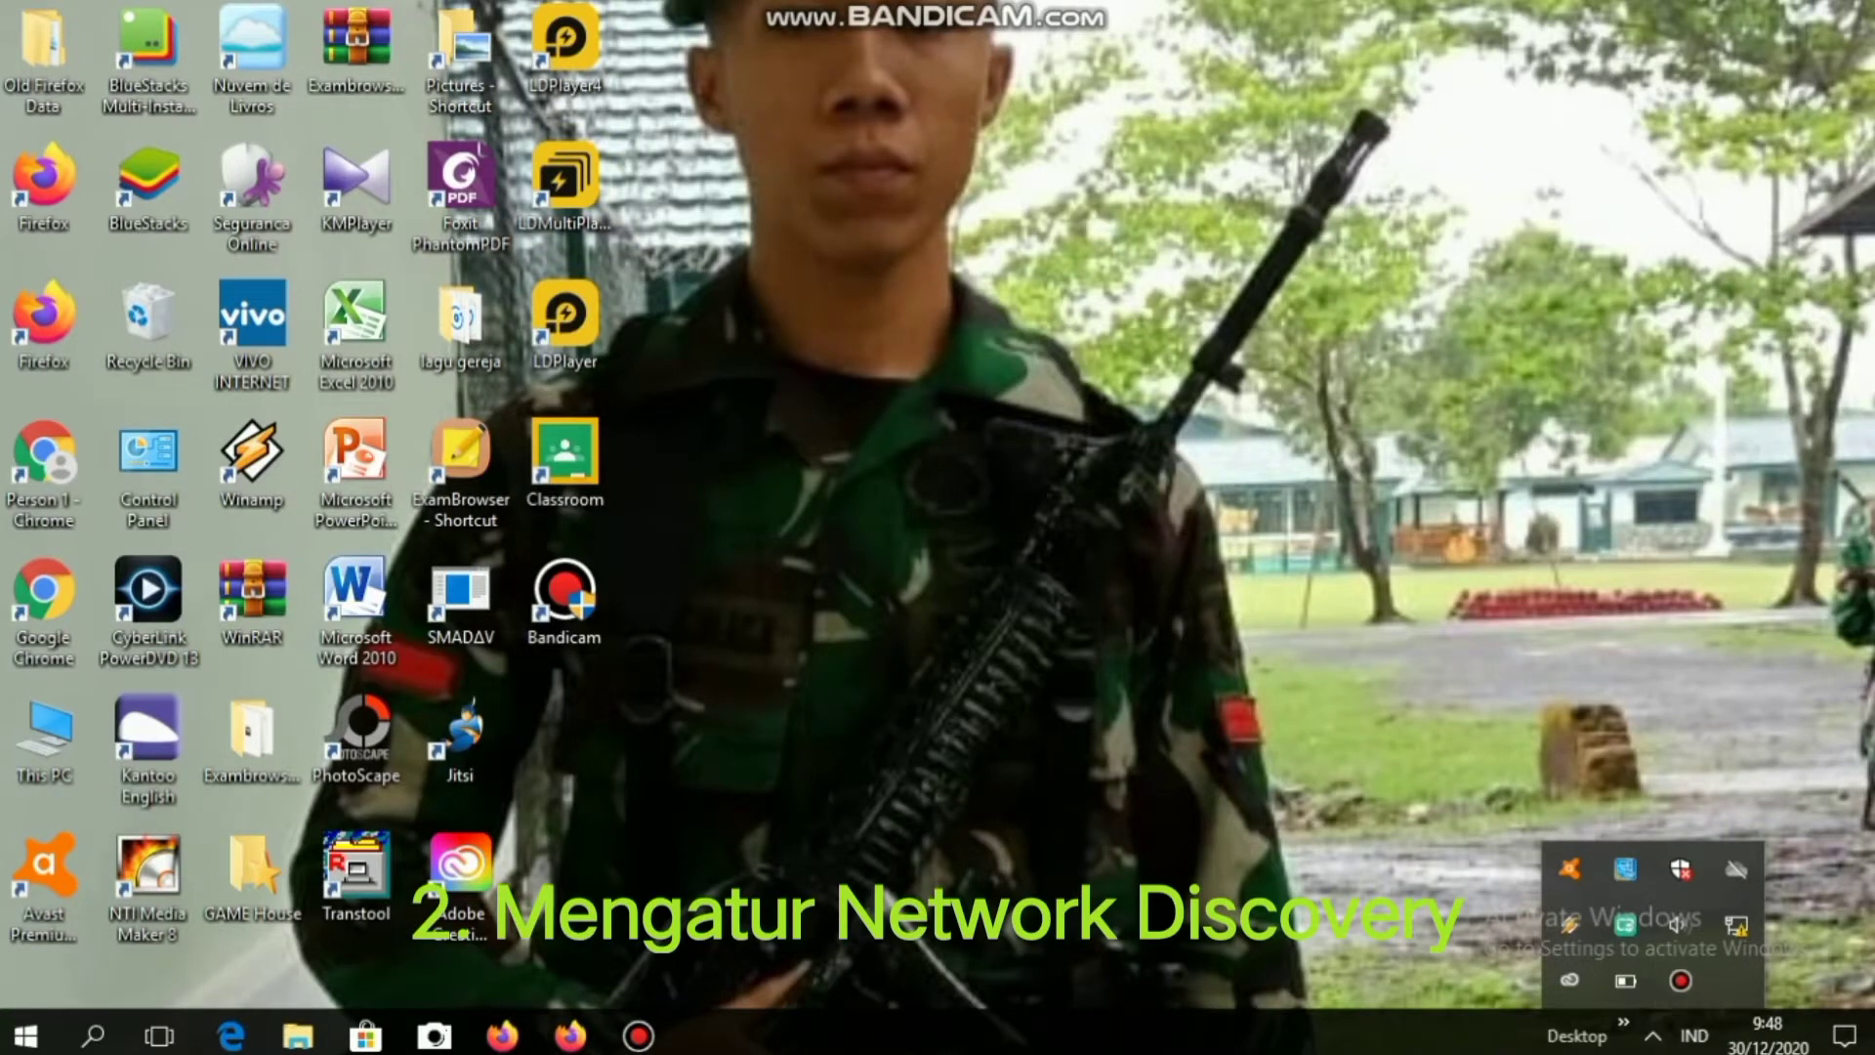
Turn on network discovery for the Guest or Public profile in the Network and Sharing Center's advanced sharing settings.
right_click(1735, 869)
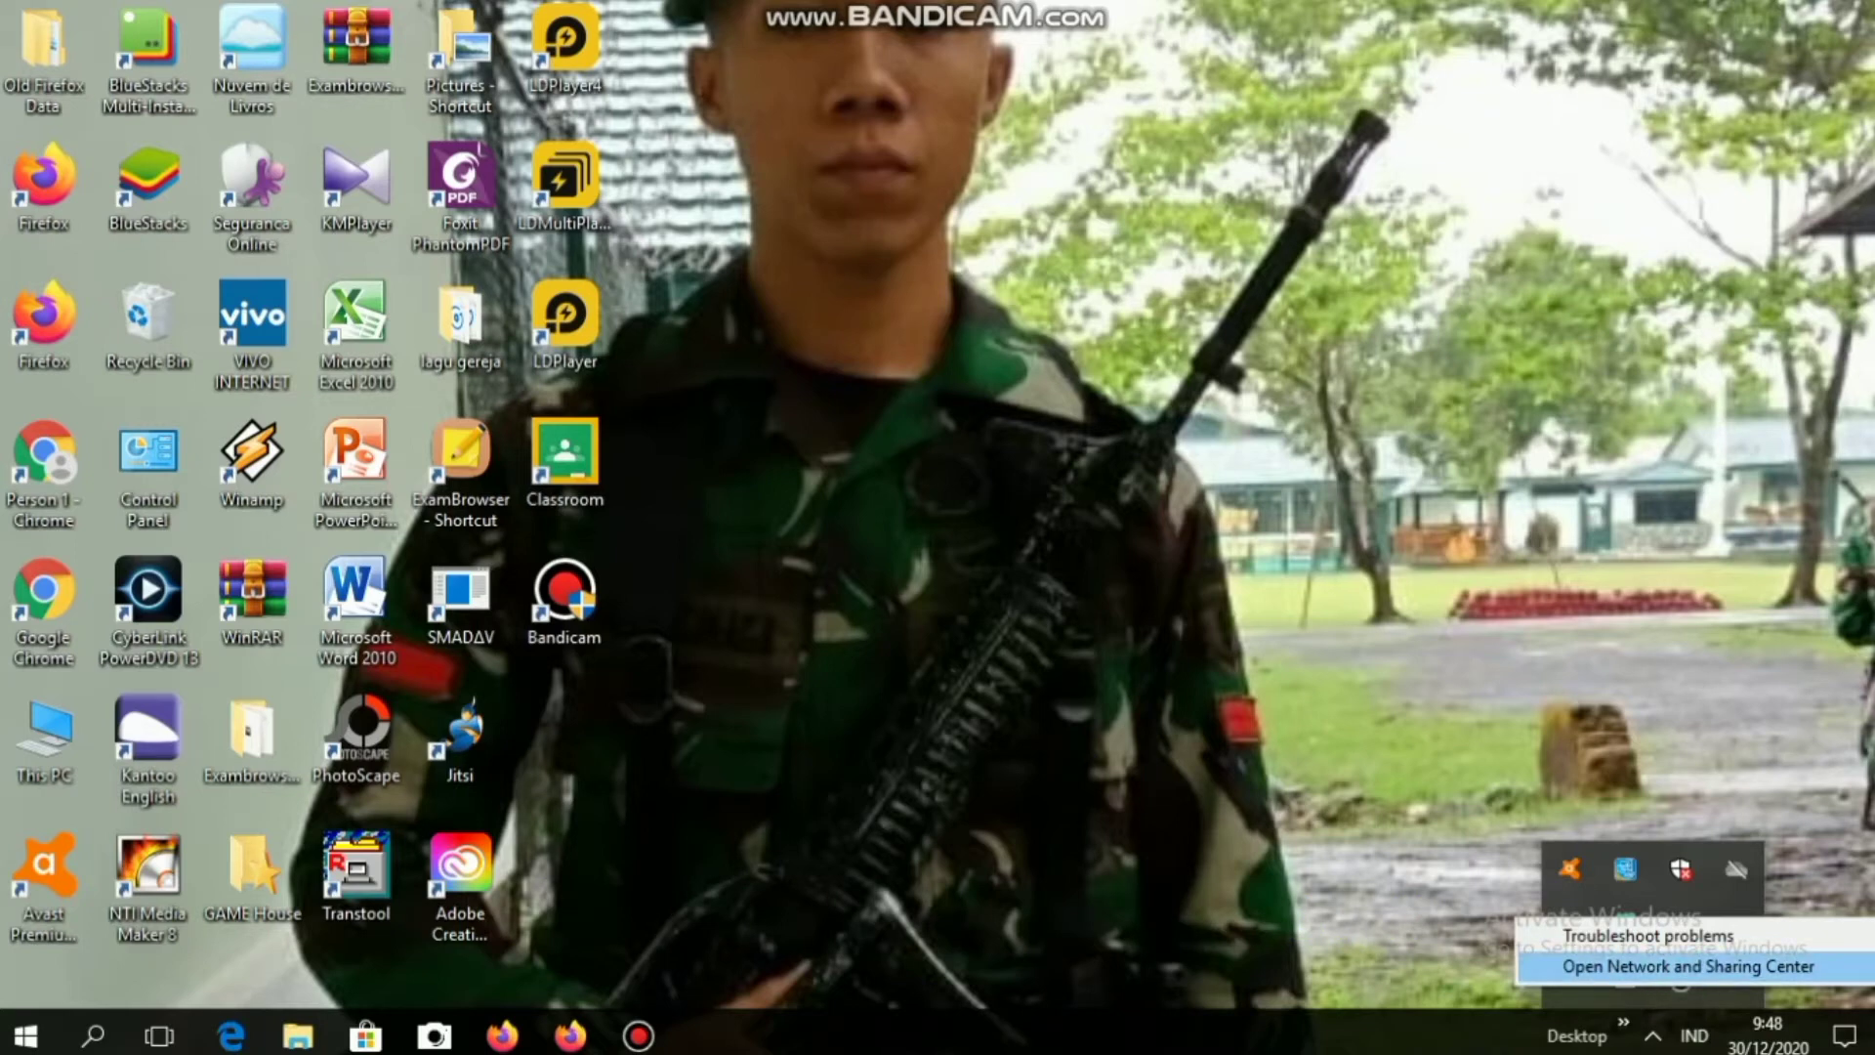
left_click(1688, 966)
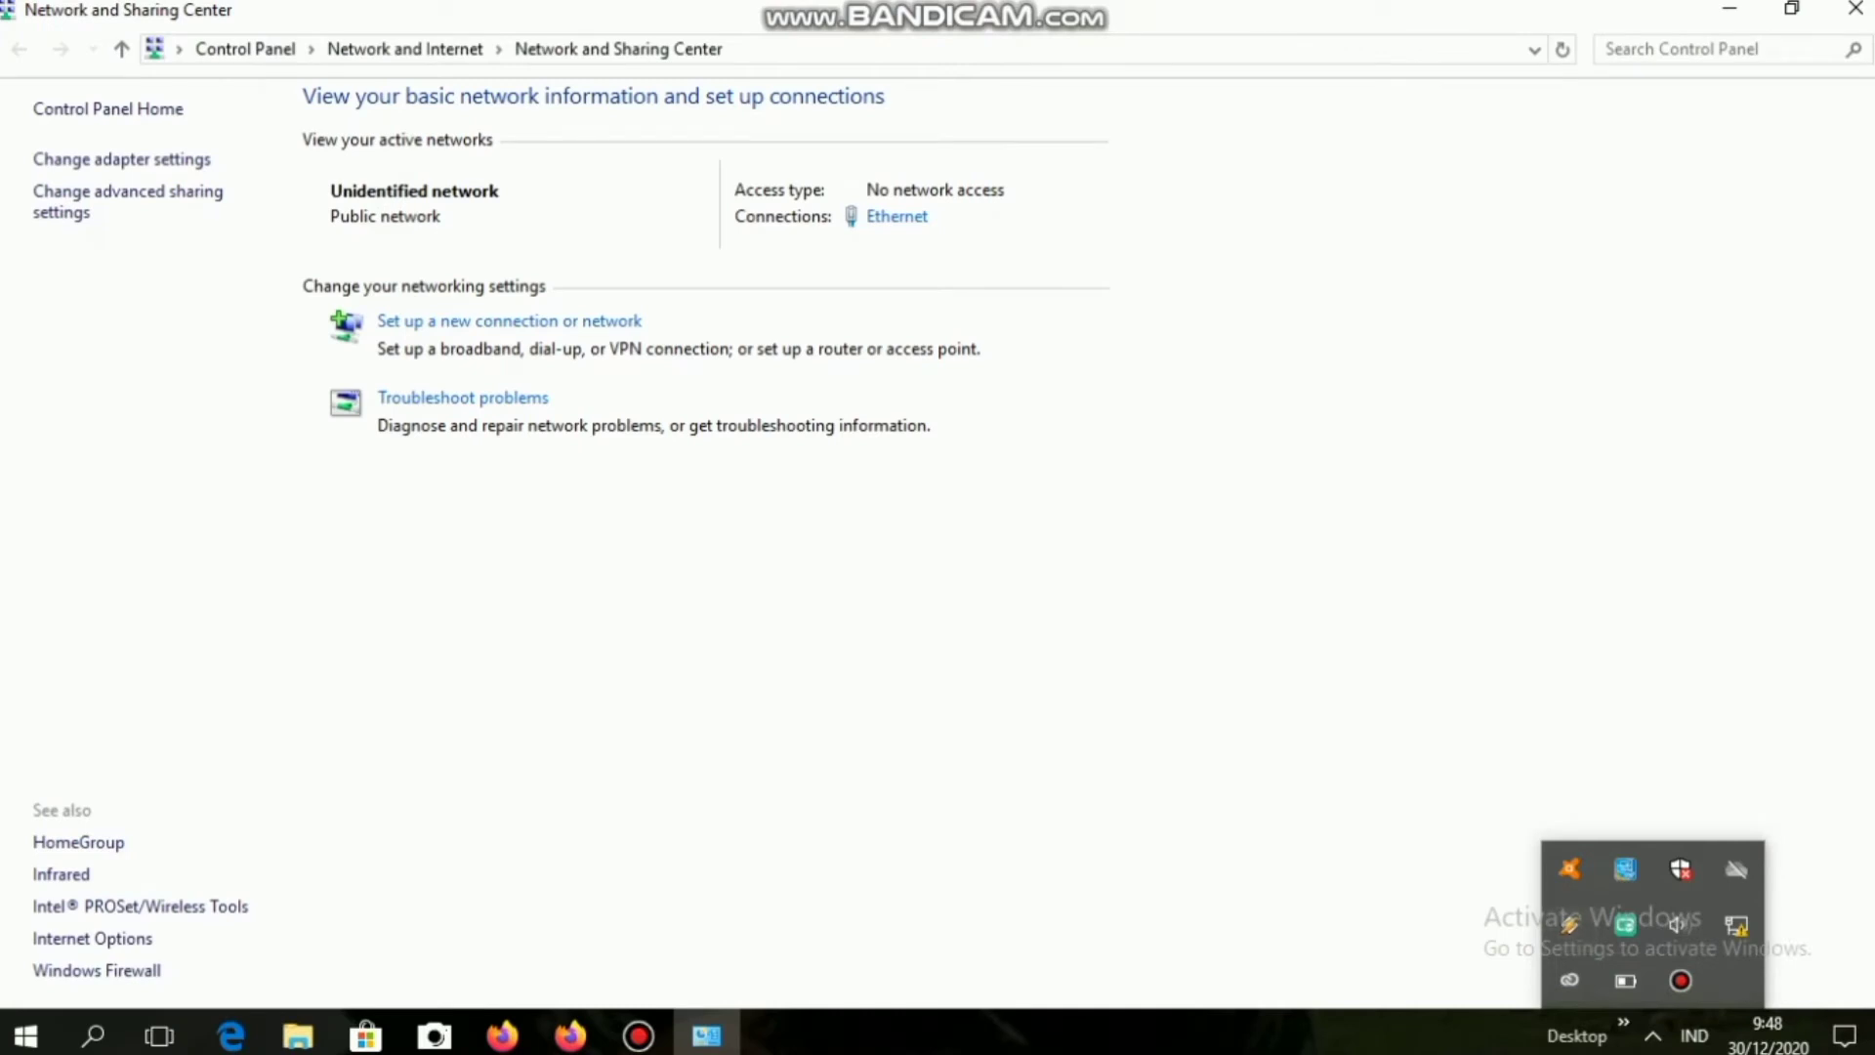
left_click(128, 192)
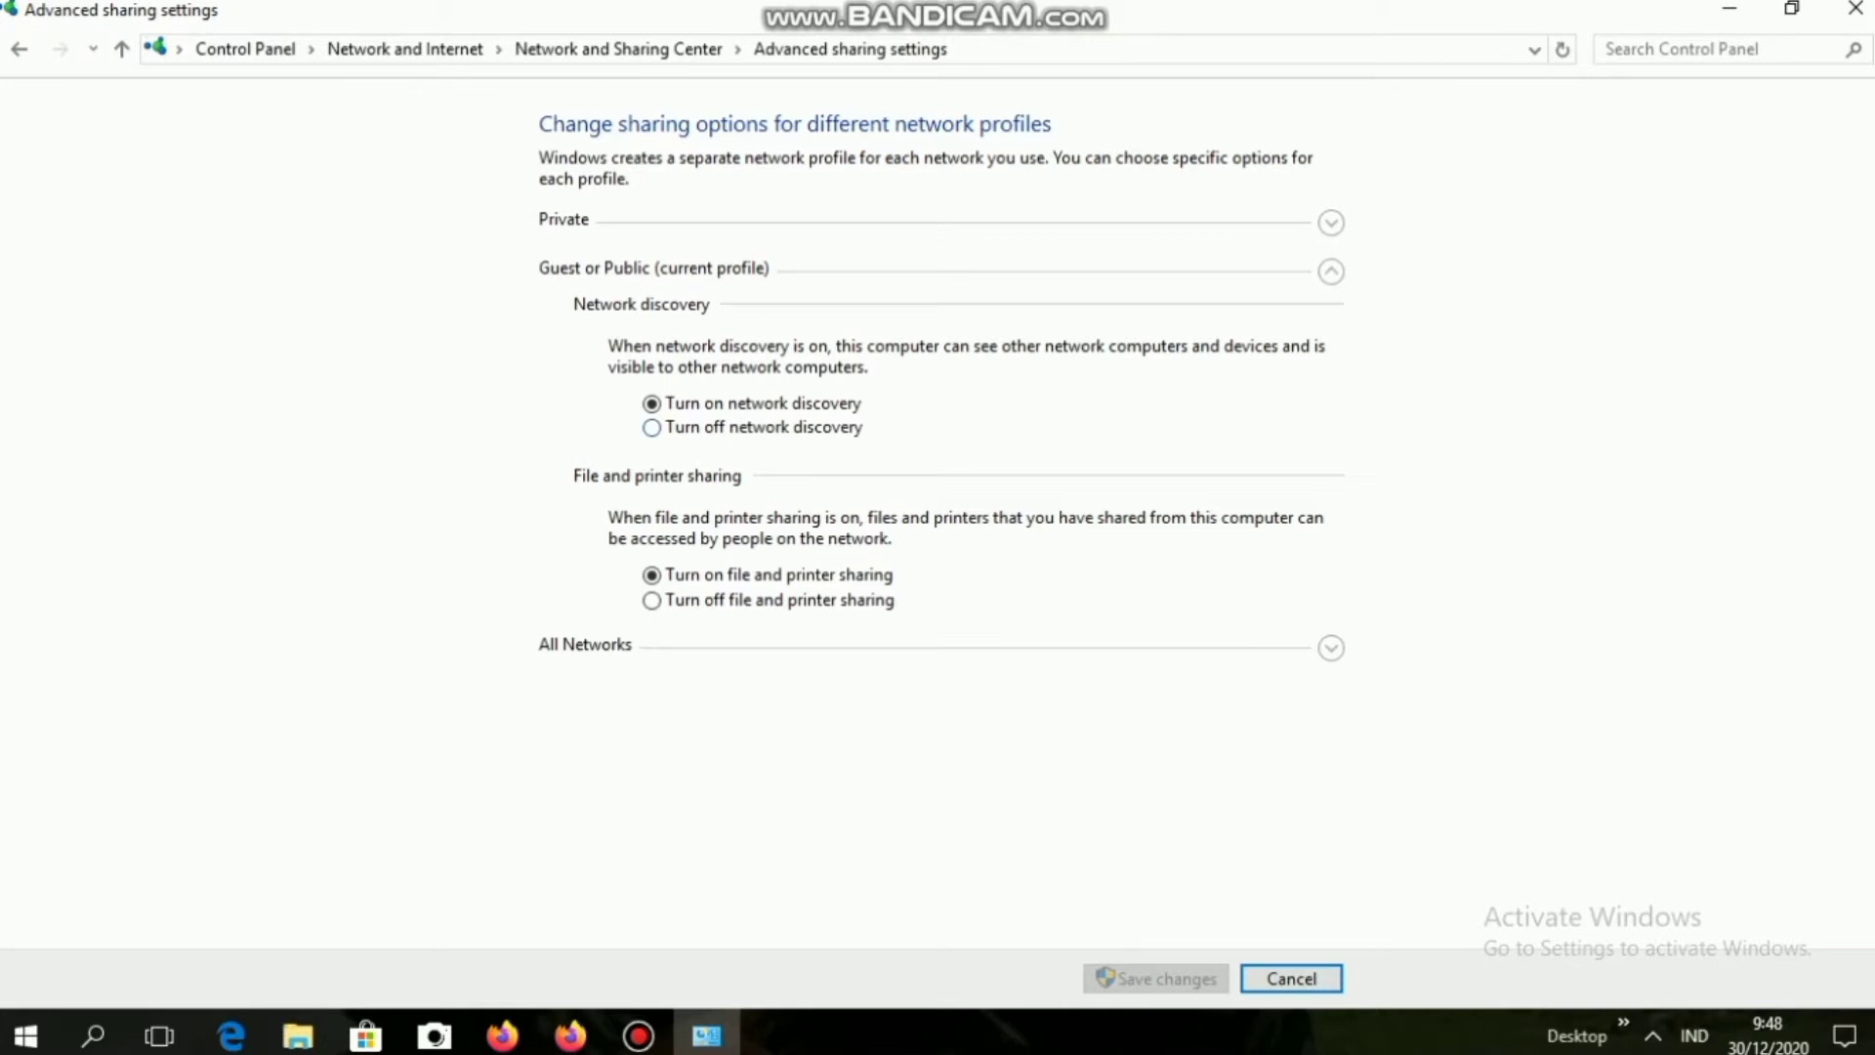
left_click(652, 427)
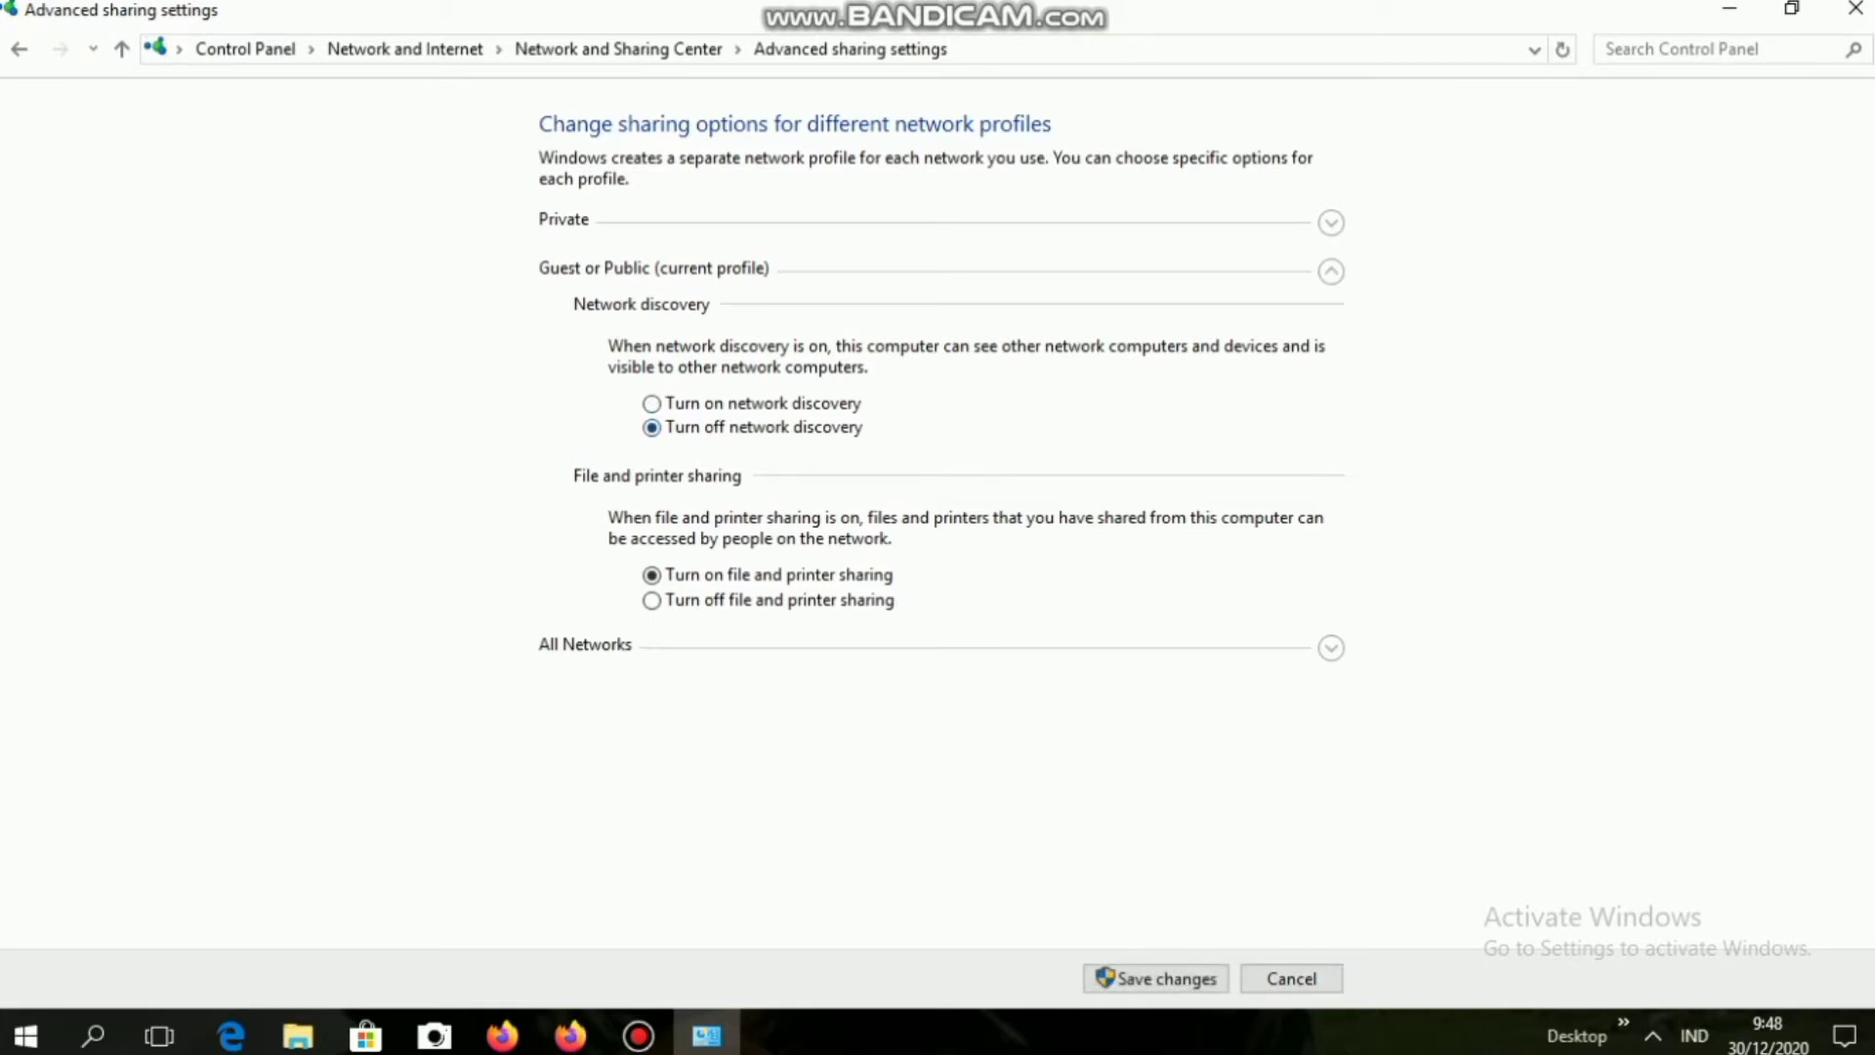
left_click(653, 403)
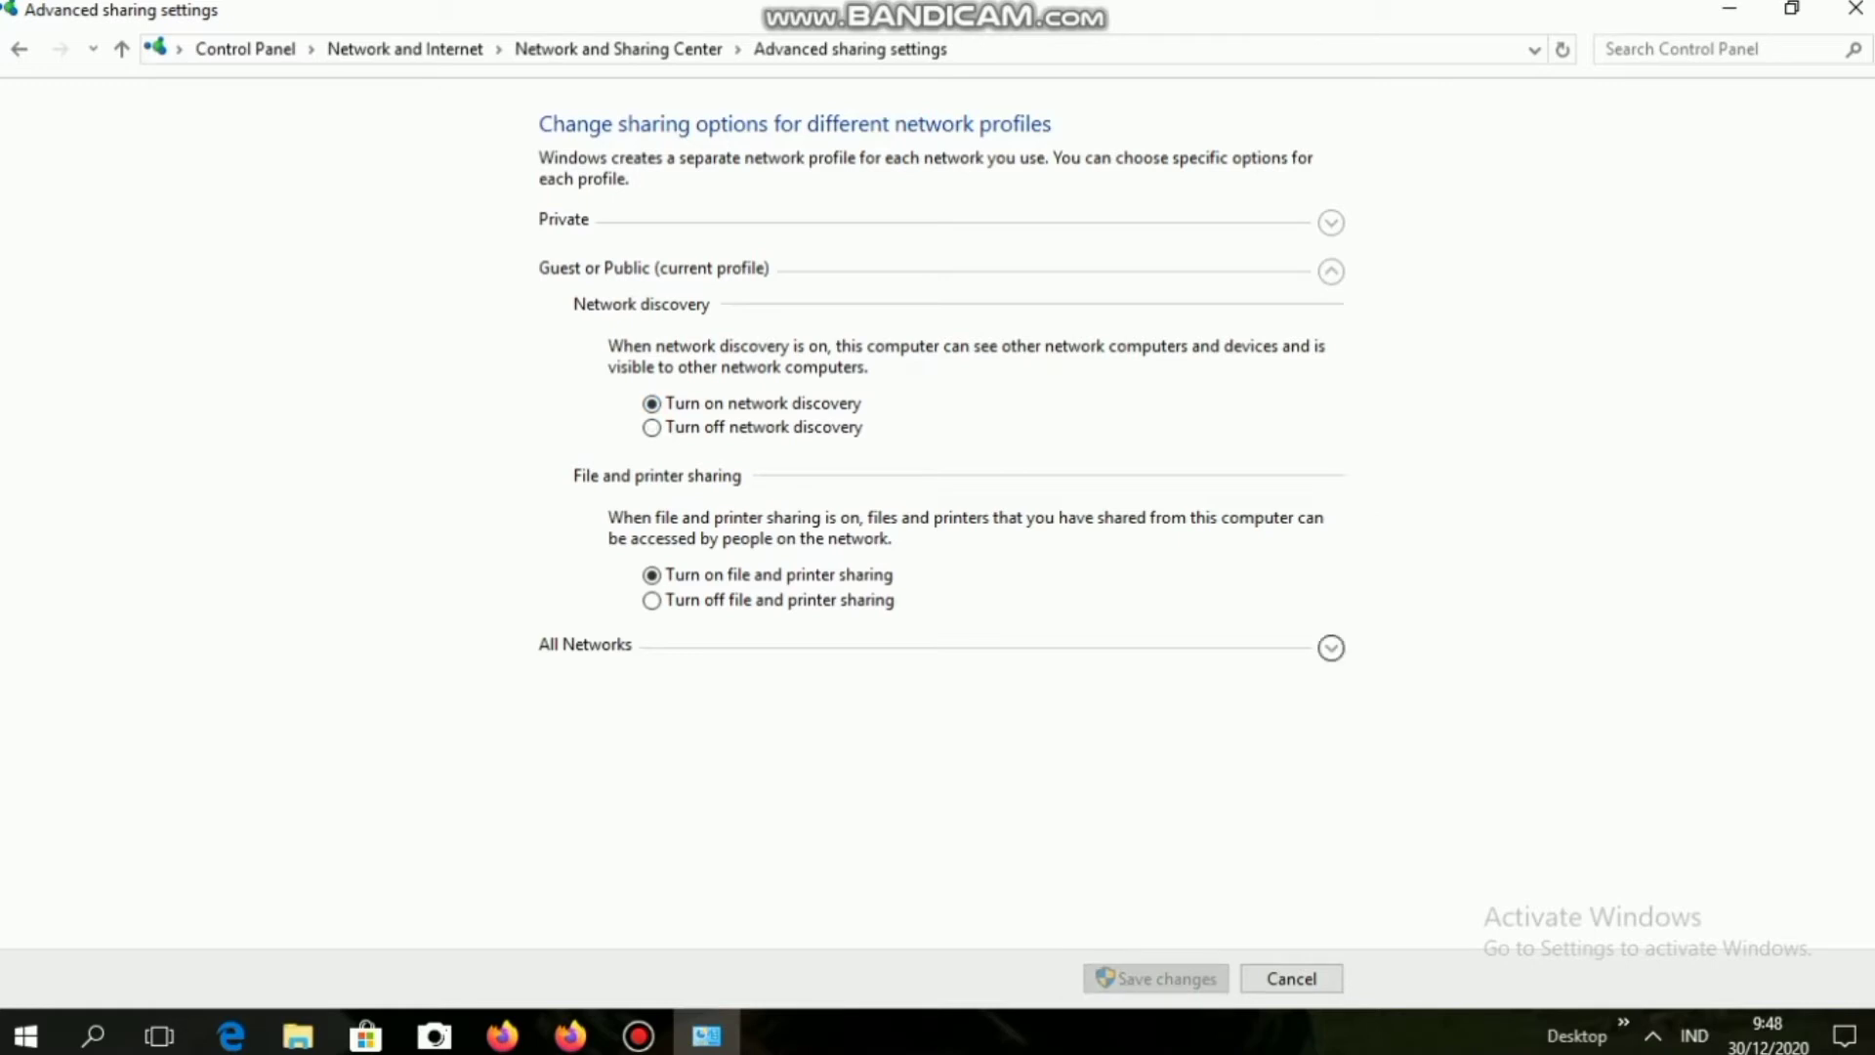
Review the All Networks options for public folder sharing, file sharing encryption and password protected sharing.
left_click(1332, 647)
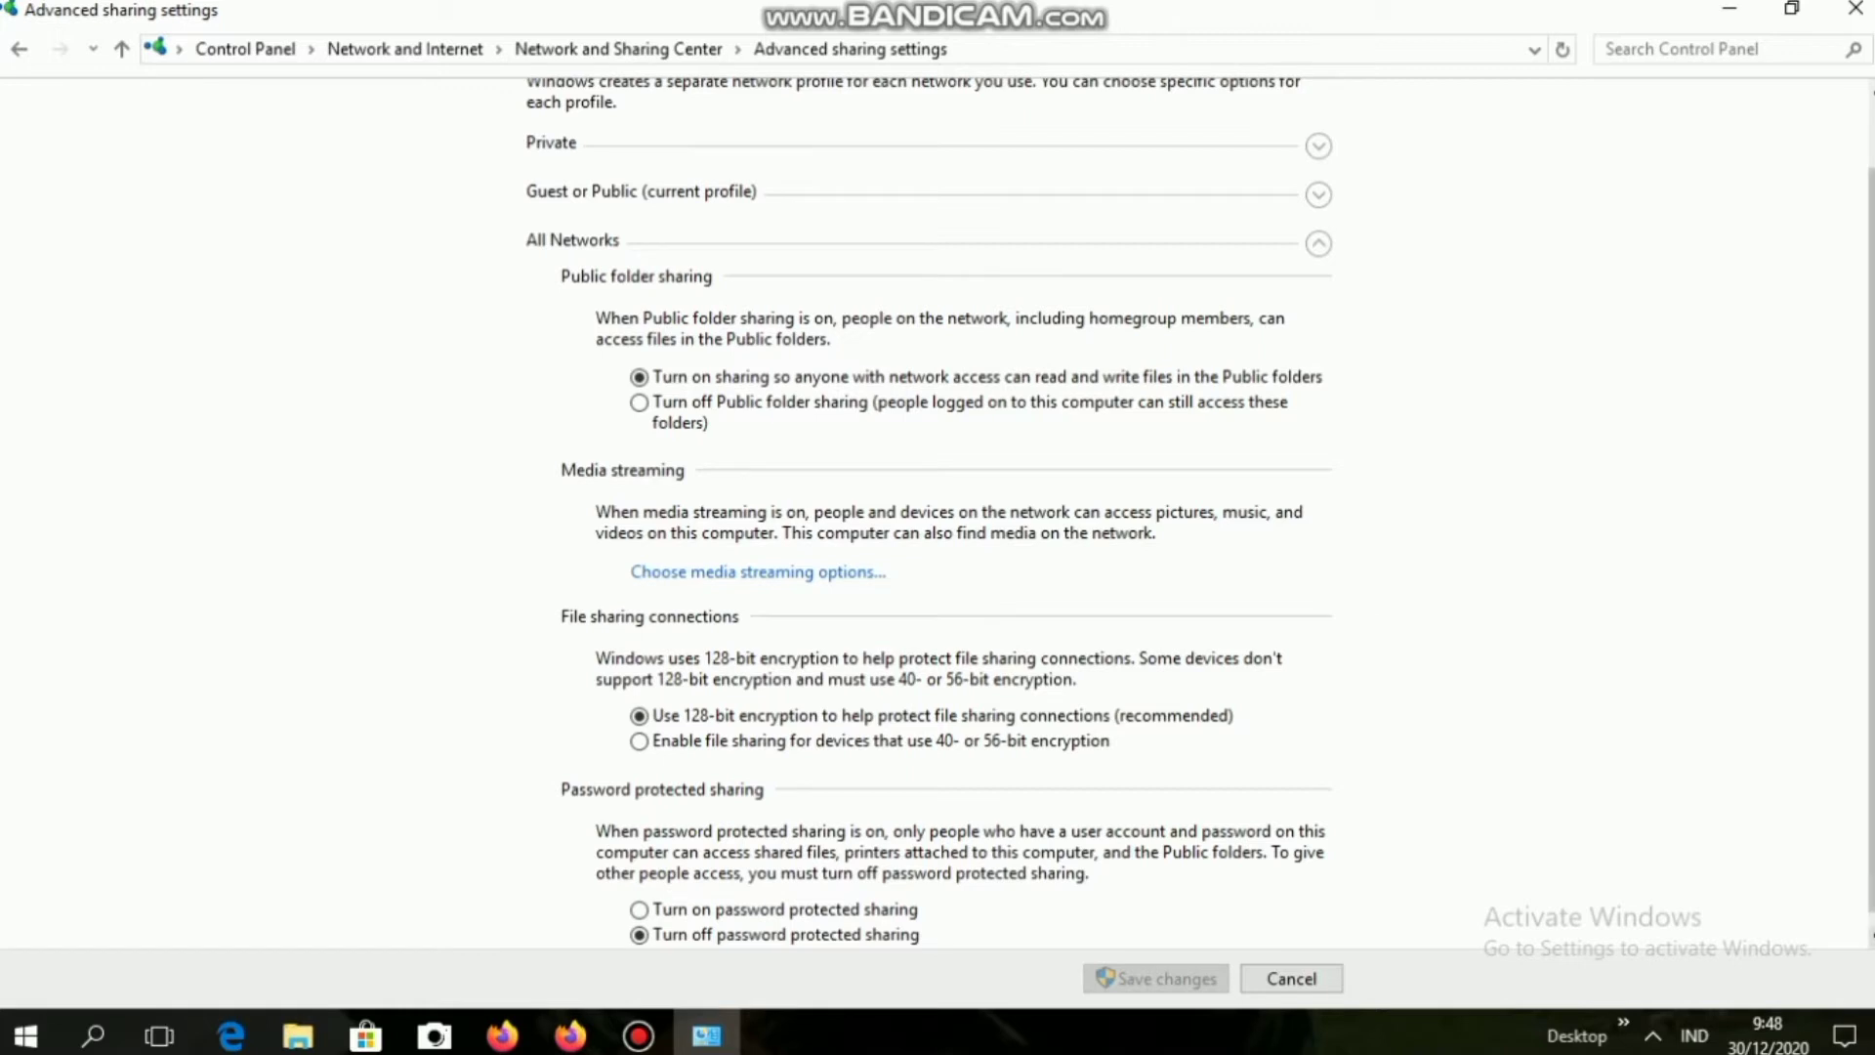
scroll(1199, 510, "down", 1)
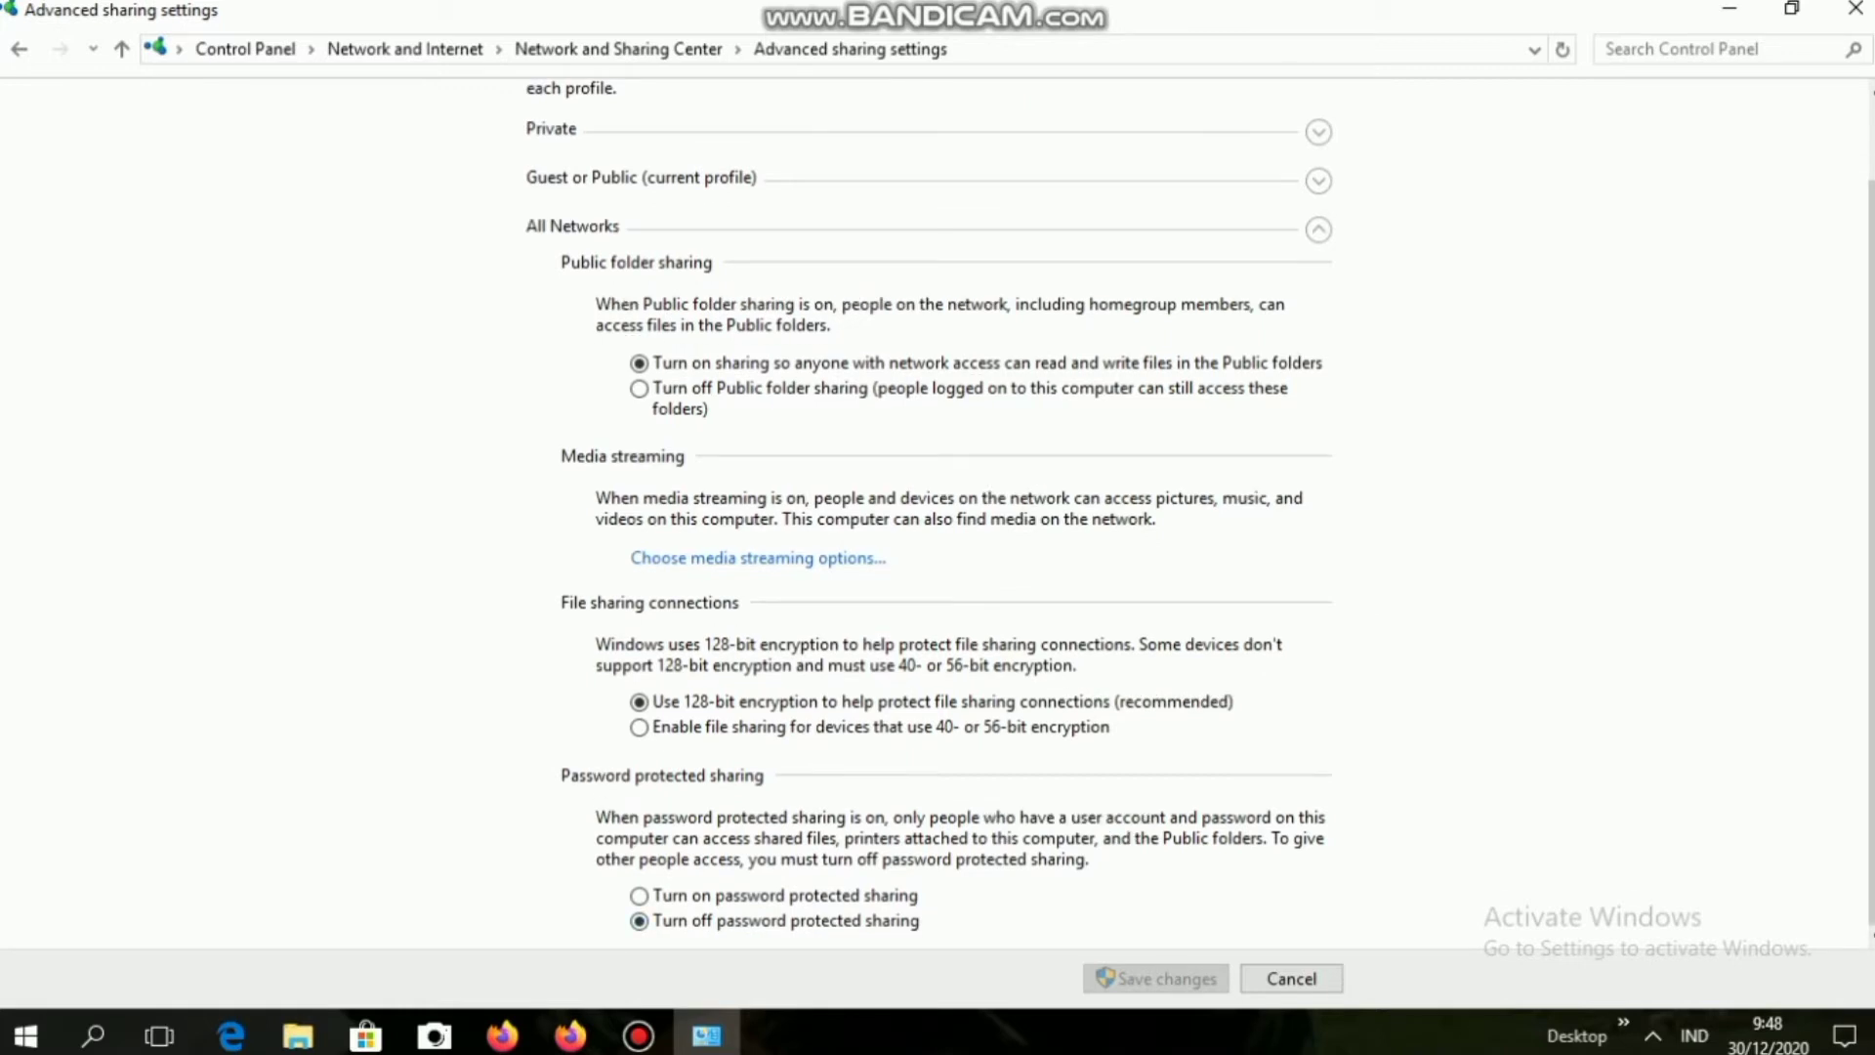
scroll(1200, 511, "up", 1)
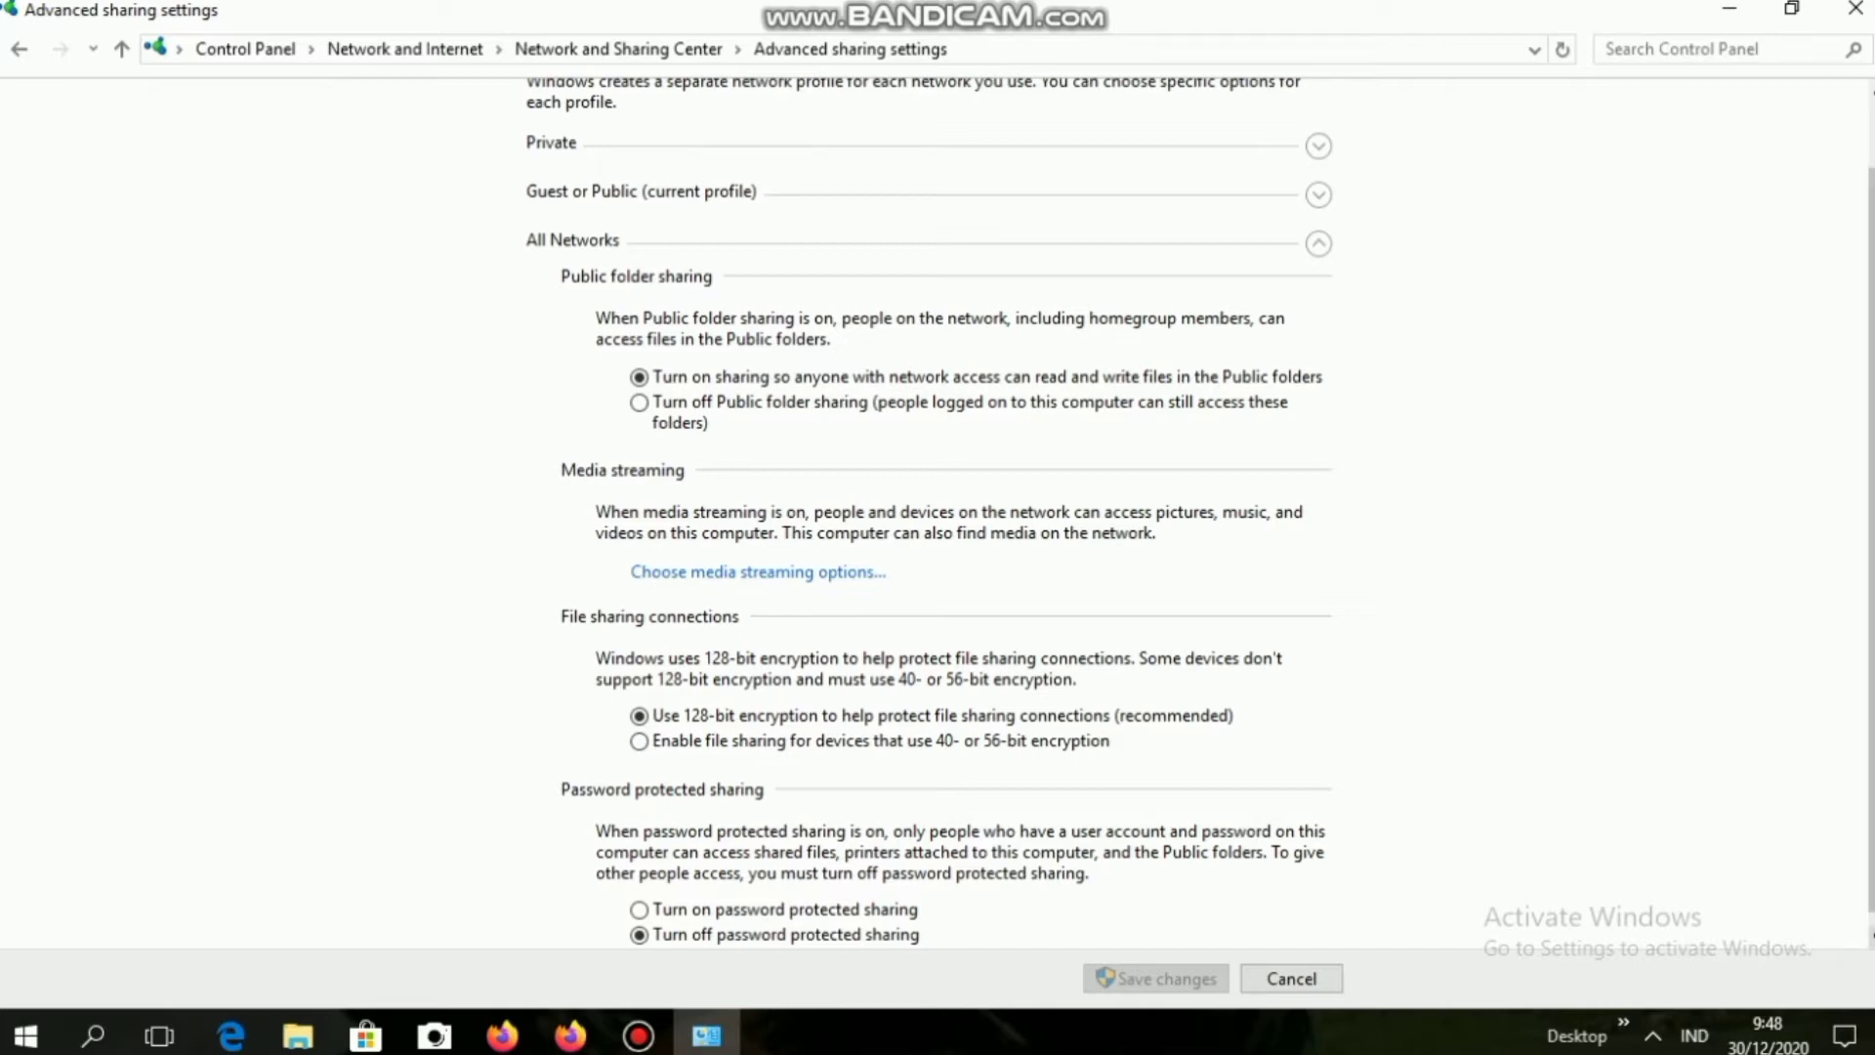
scroll(1200, 511, "down", 1)
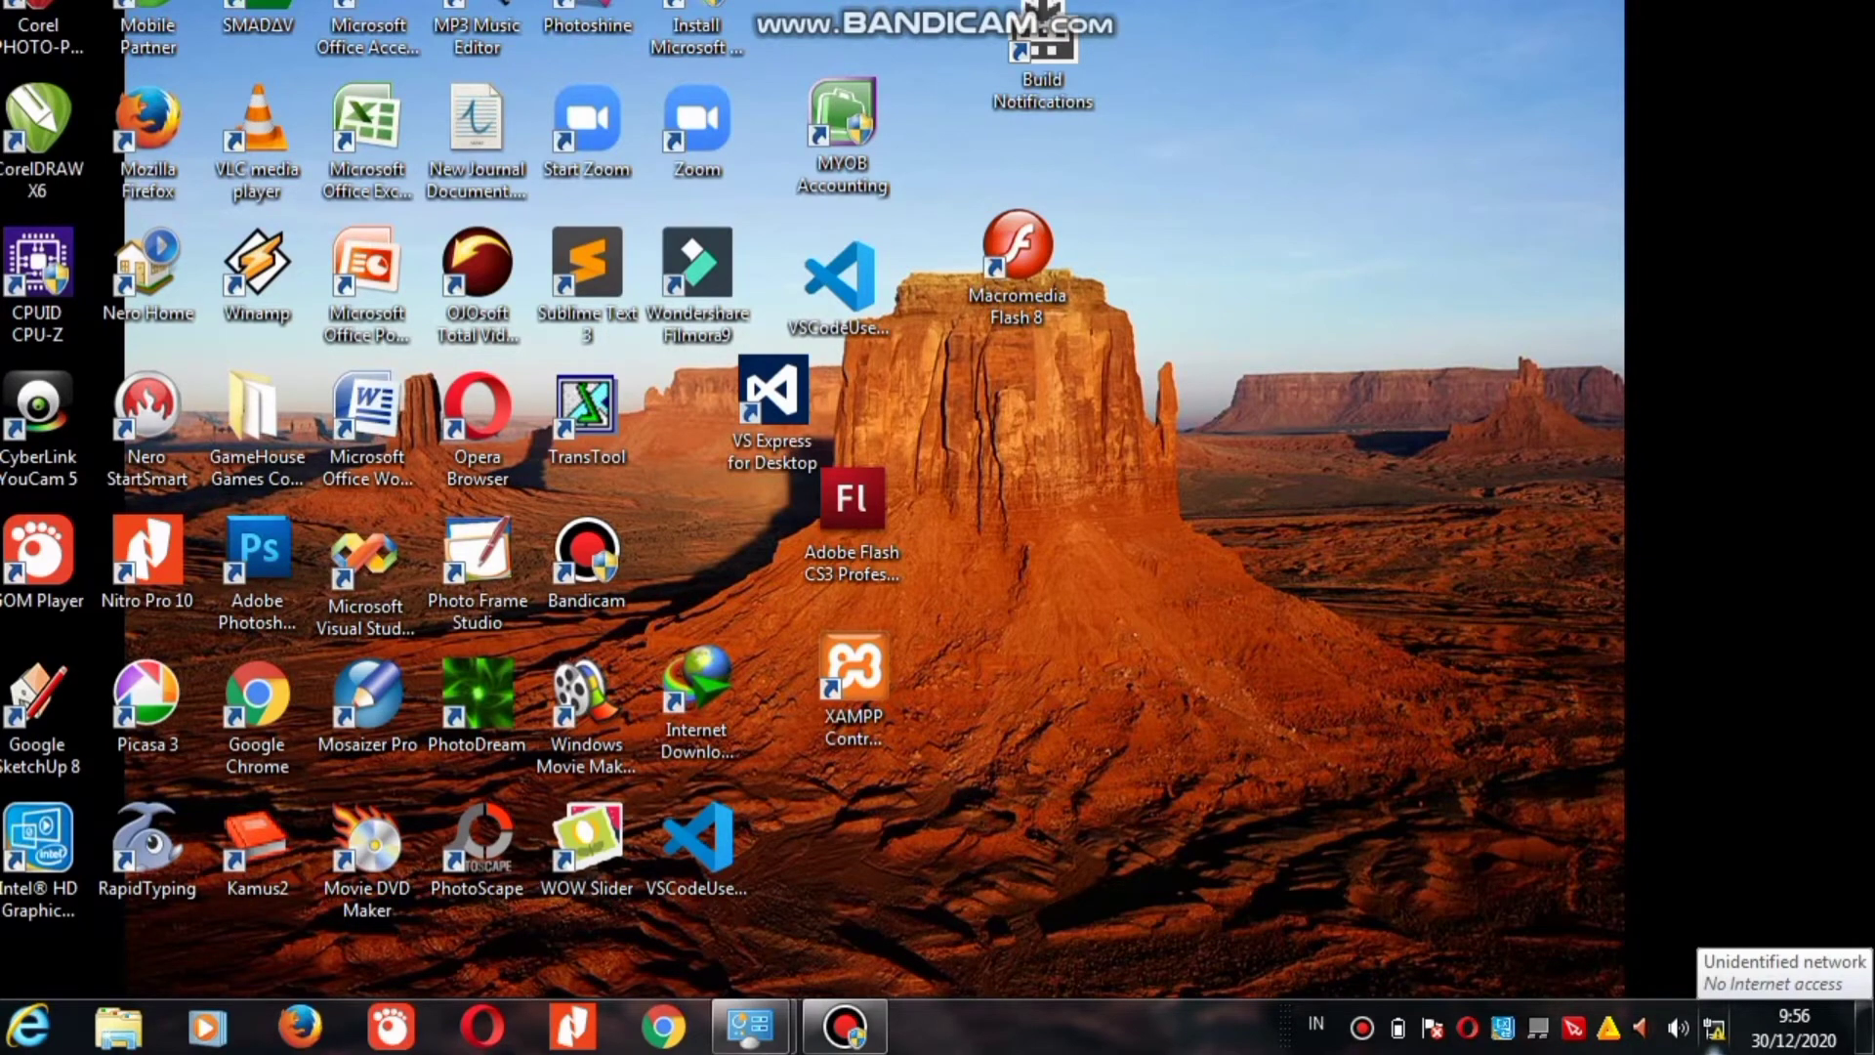
On the second computer, open the Internet Protocol Version 4 (TCP/IPv4) properties of Local Area Connection.
right_click(1714, 1035)
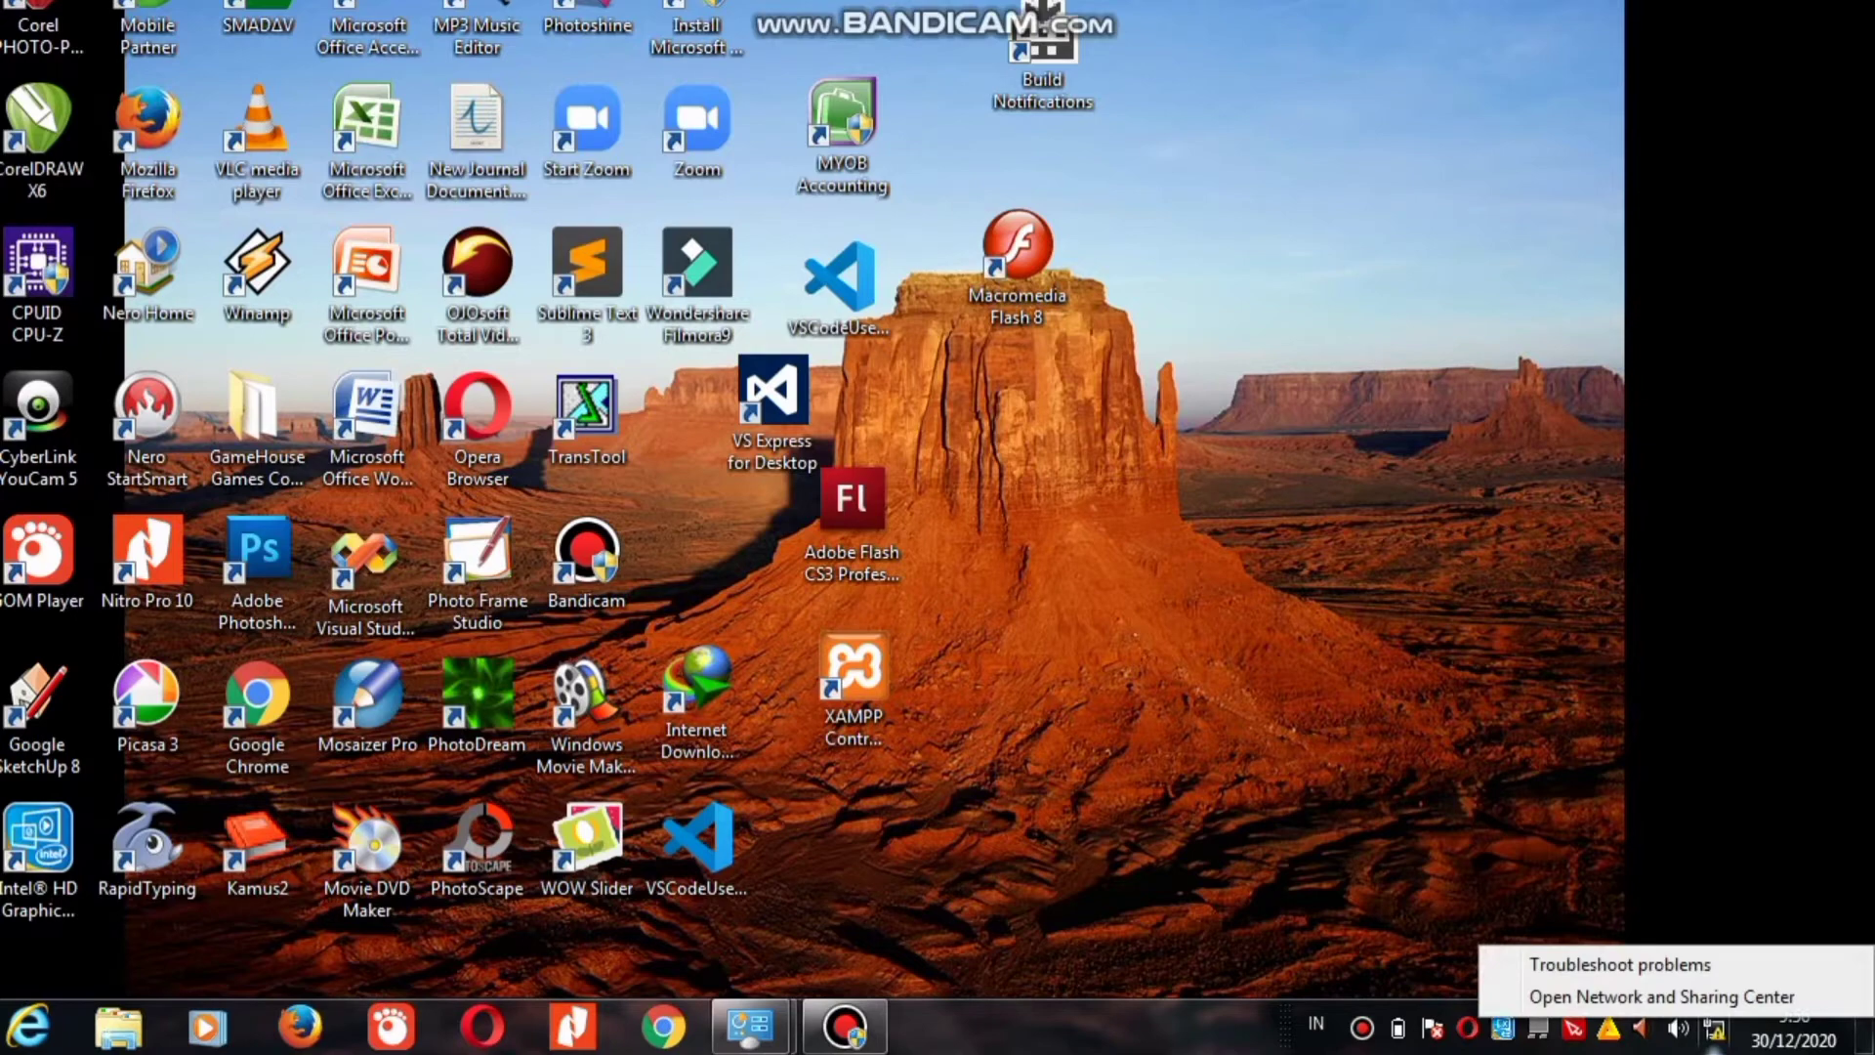
left_click(1660, 996)
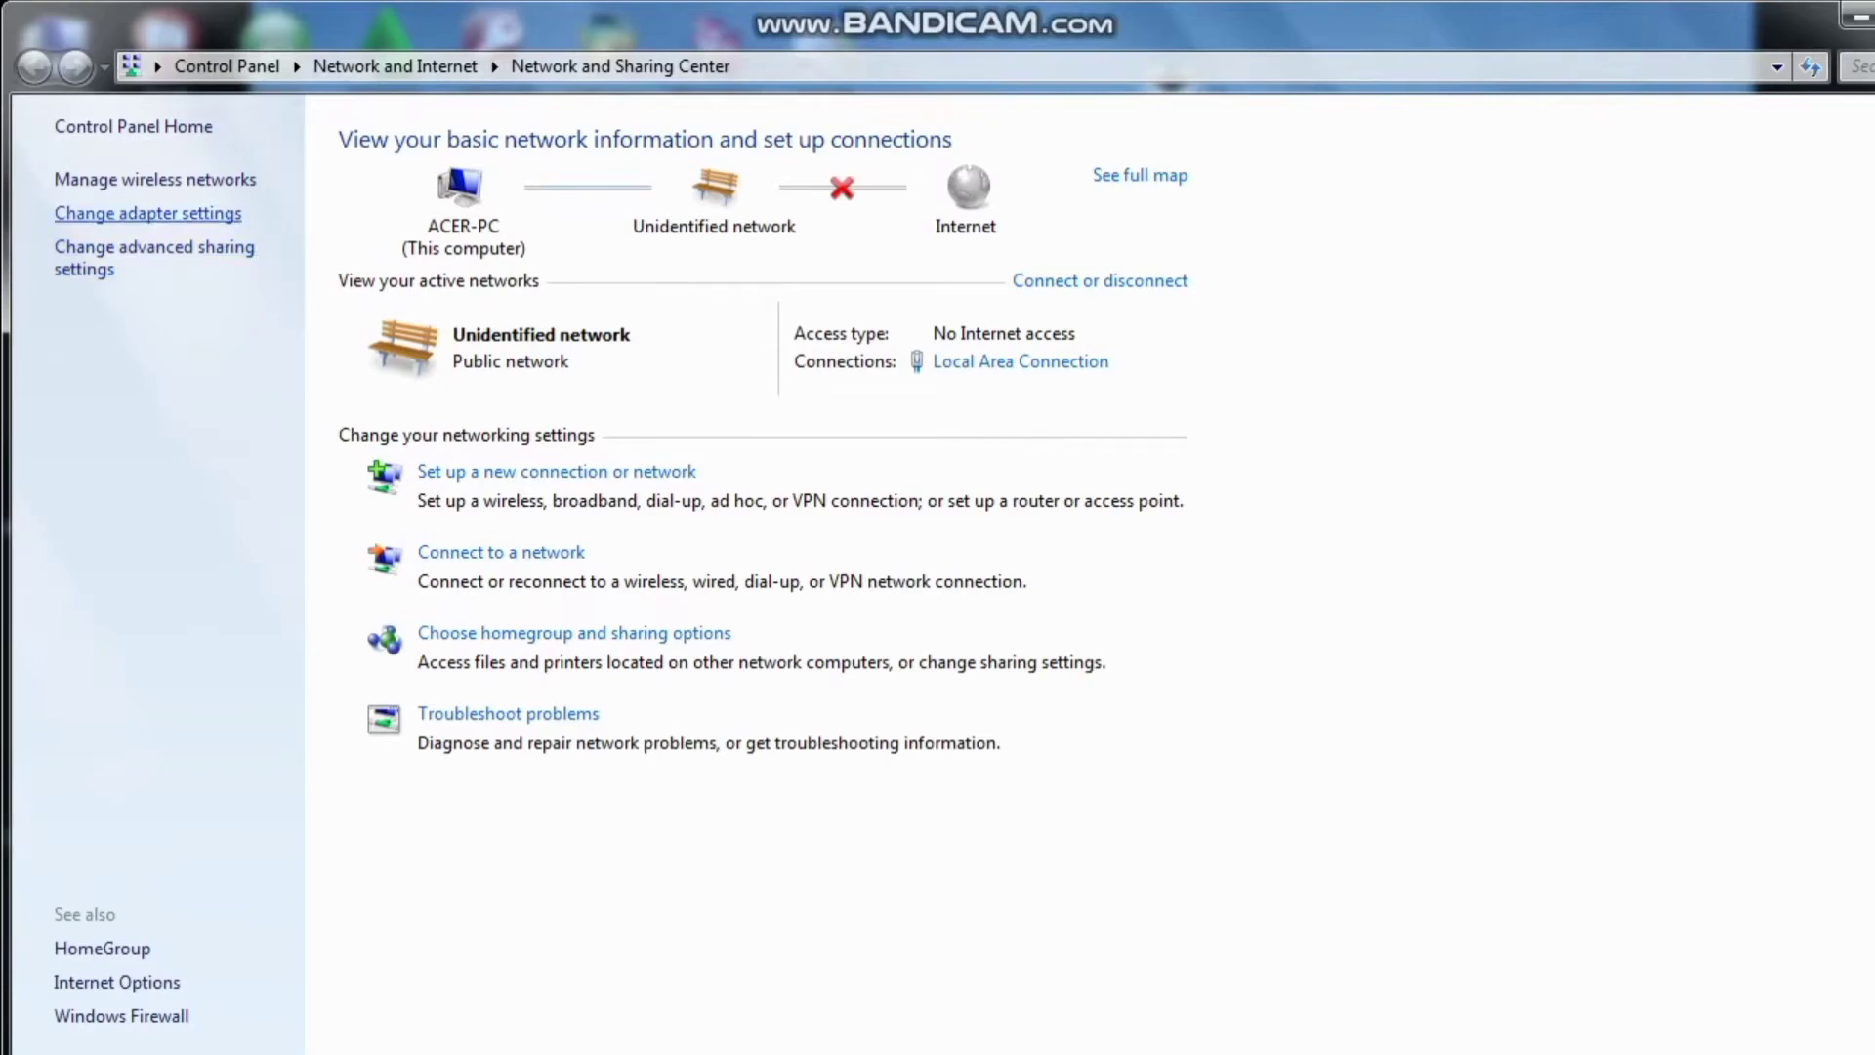
left_click(148, 213)
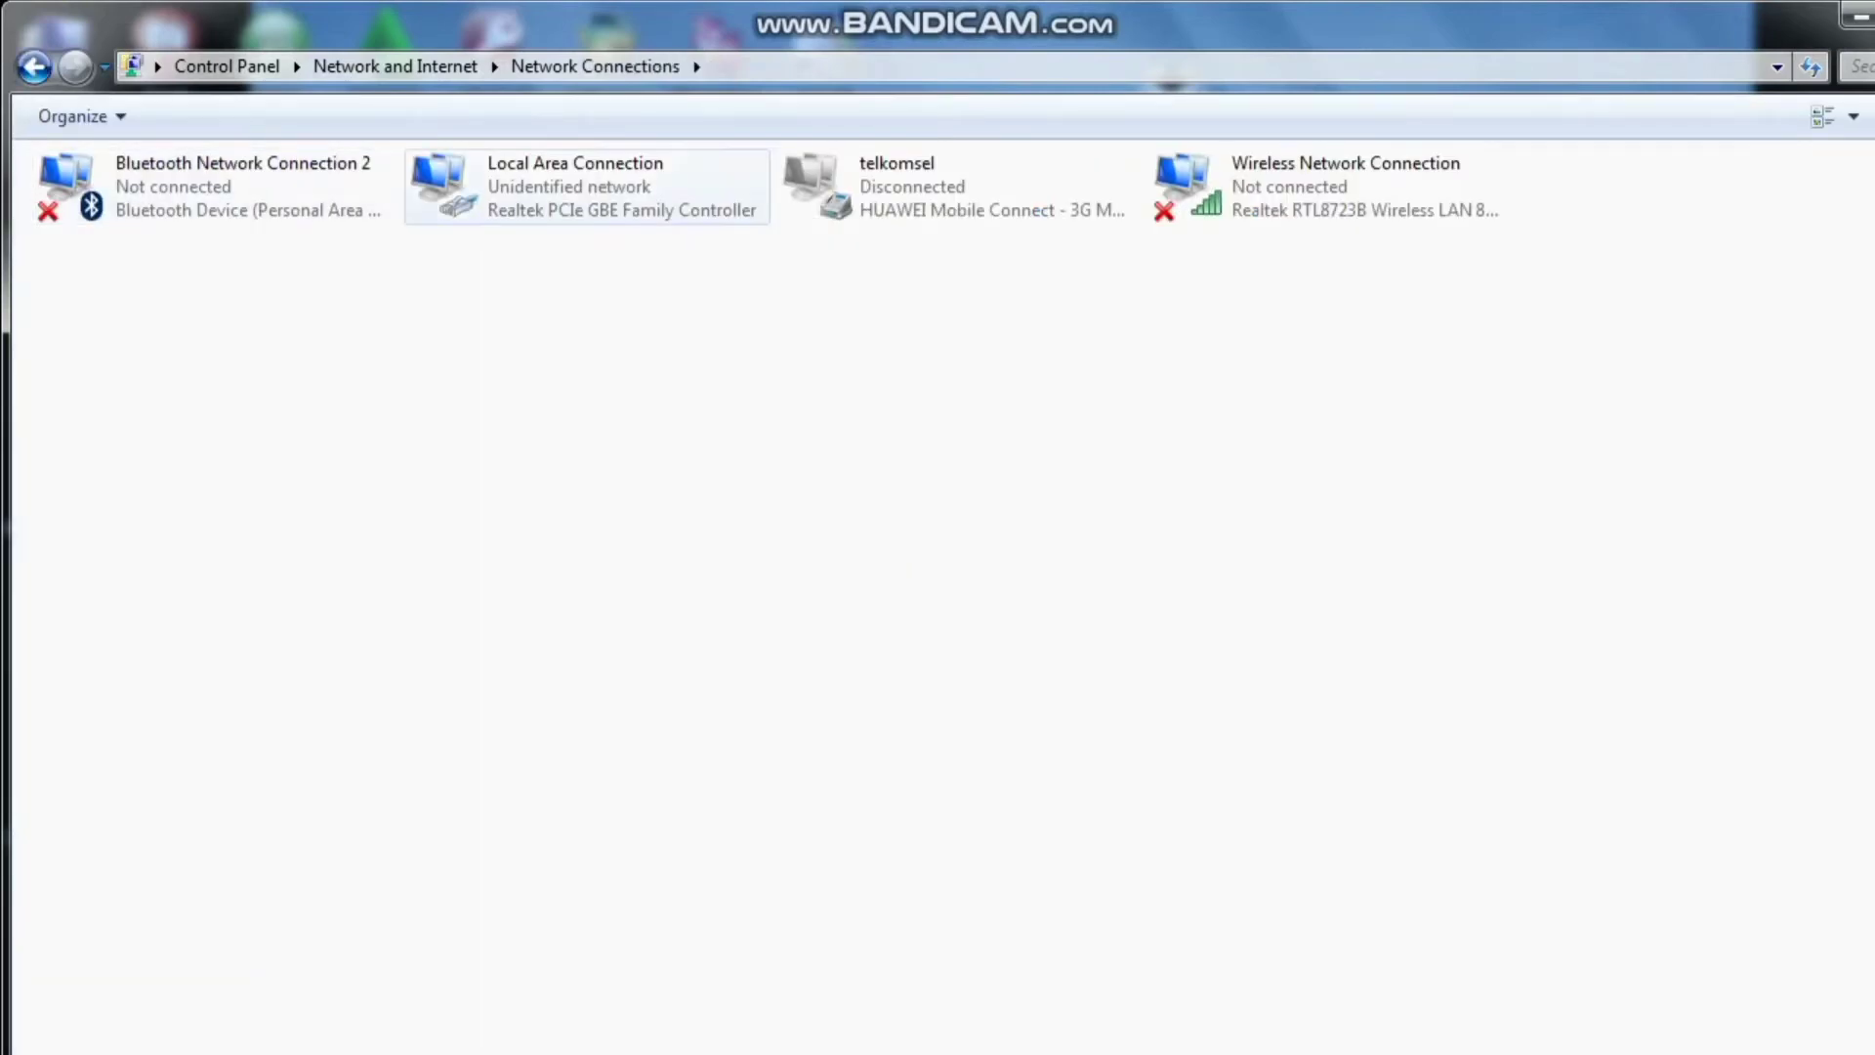
double_click(587, 186)
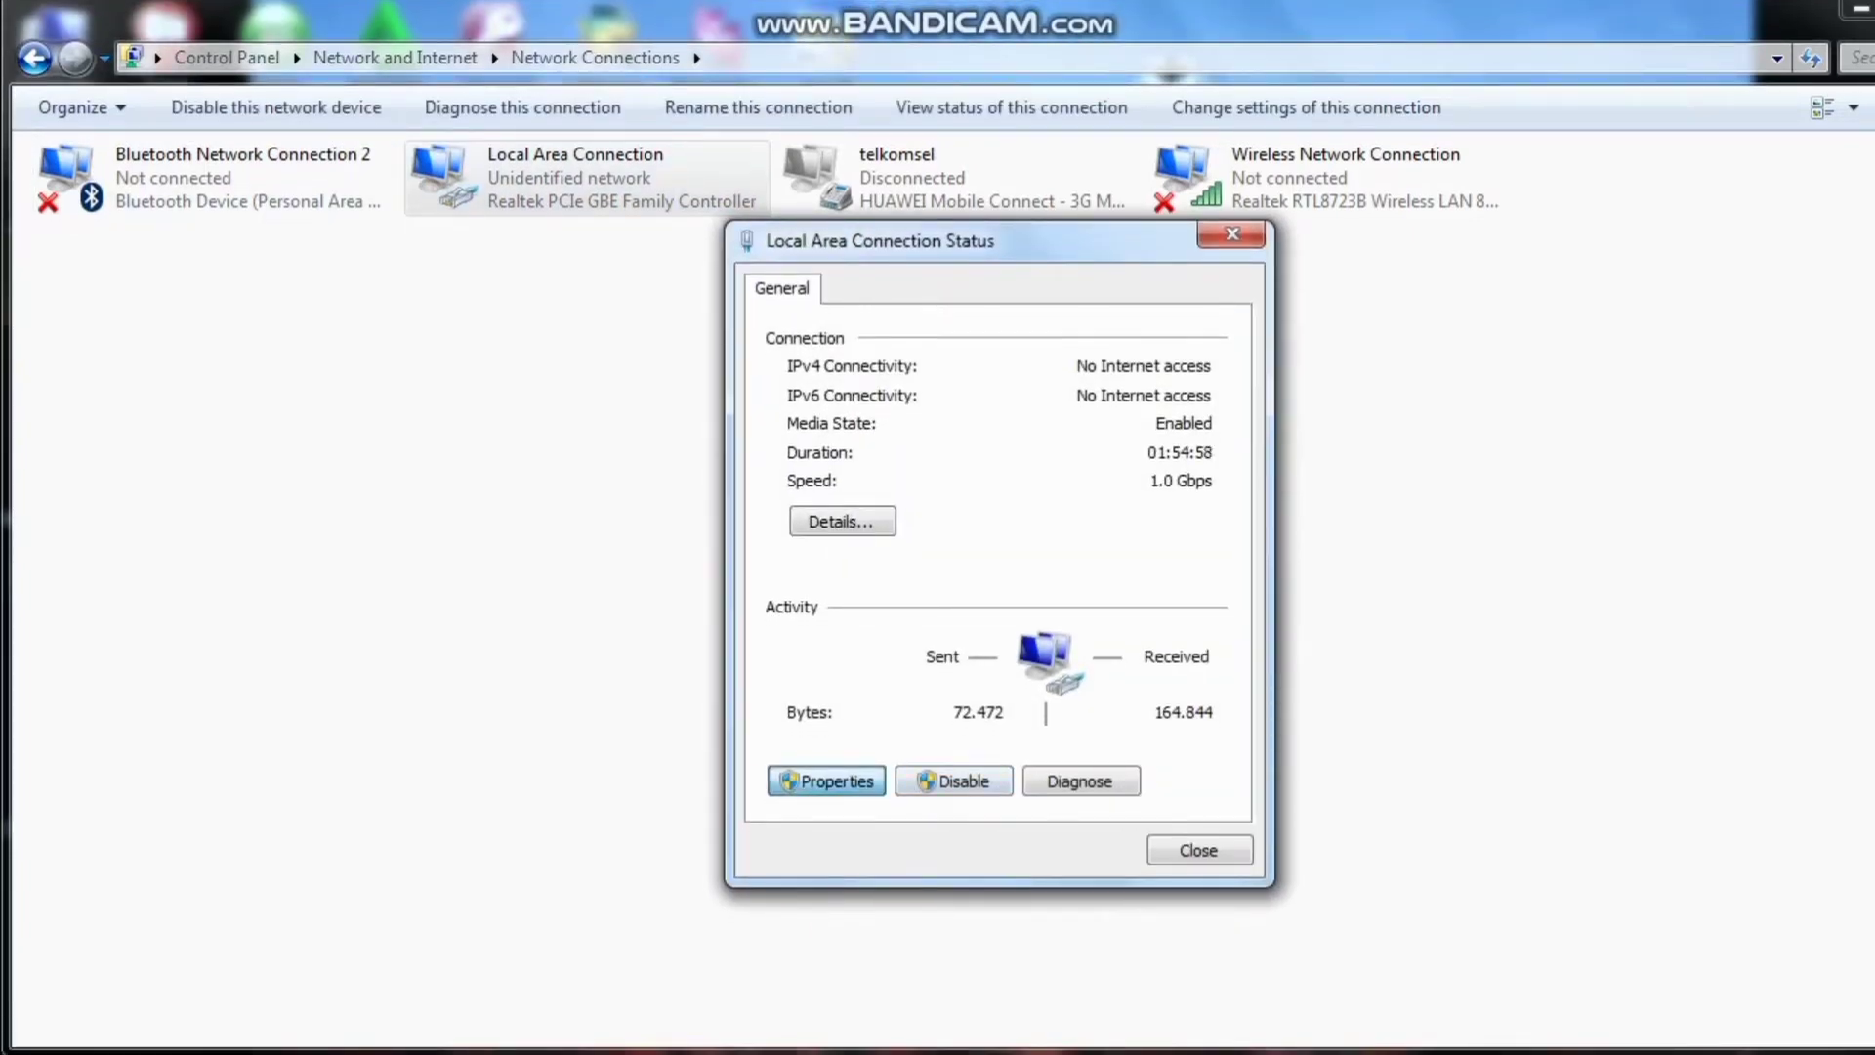
left_click(826, 780)
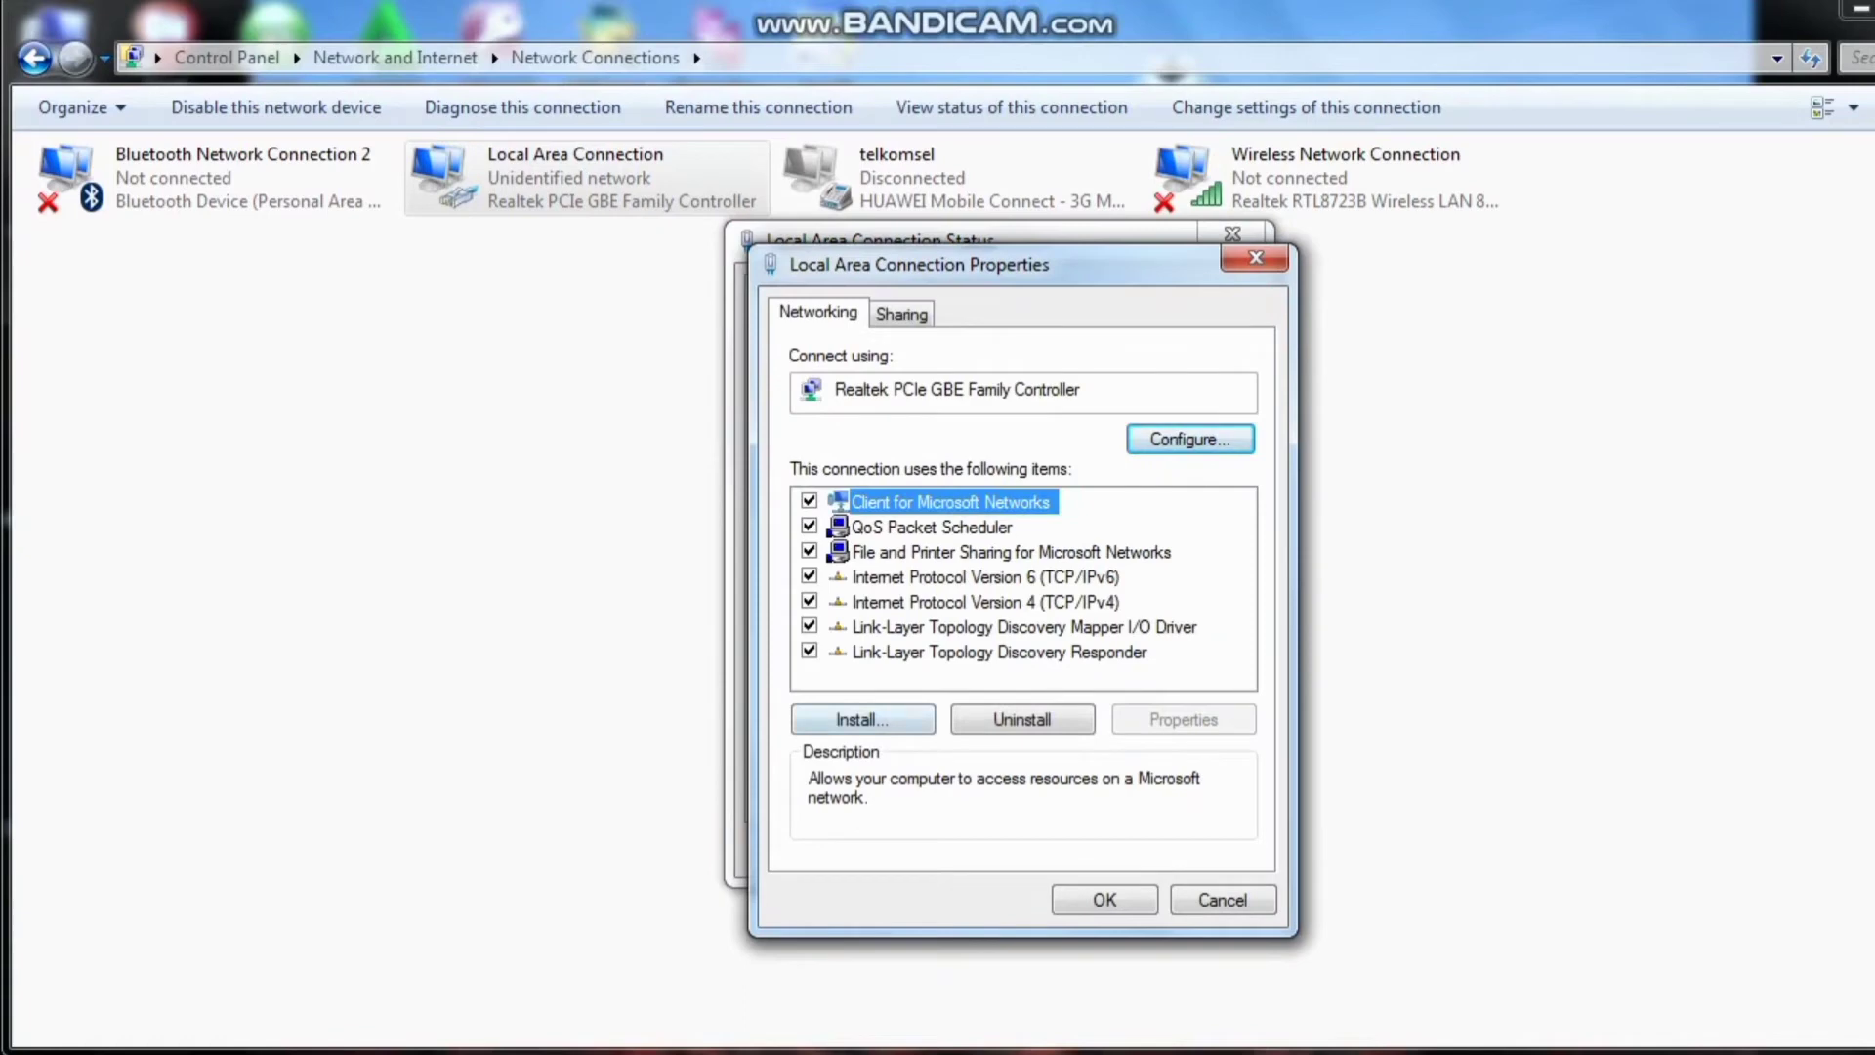
left_click(986, 603)
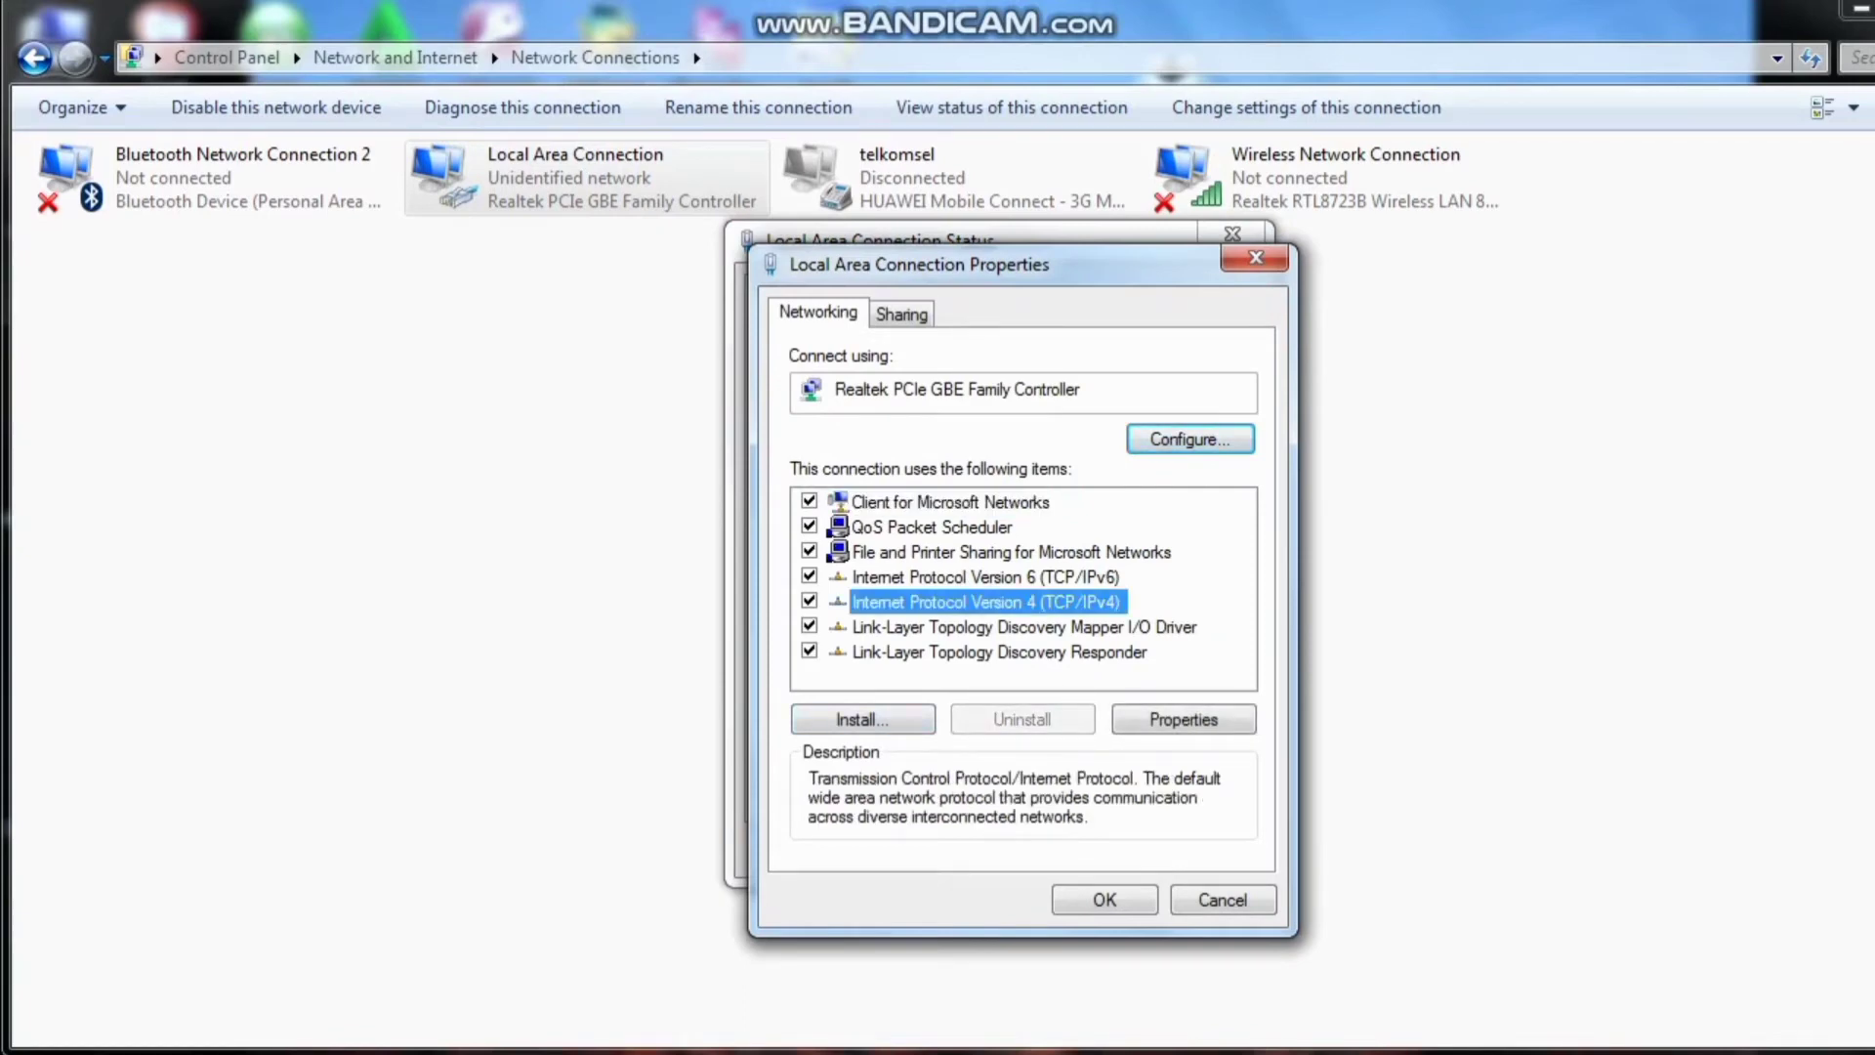
left_click(1184, 719)
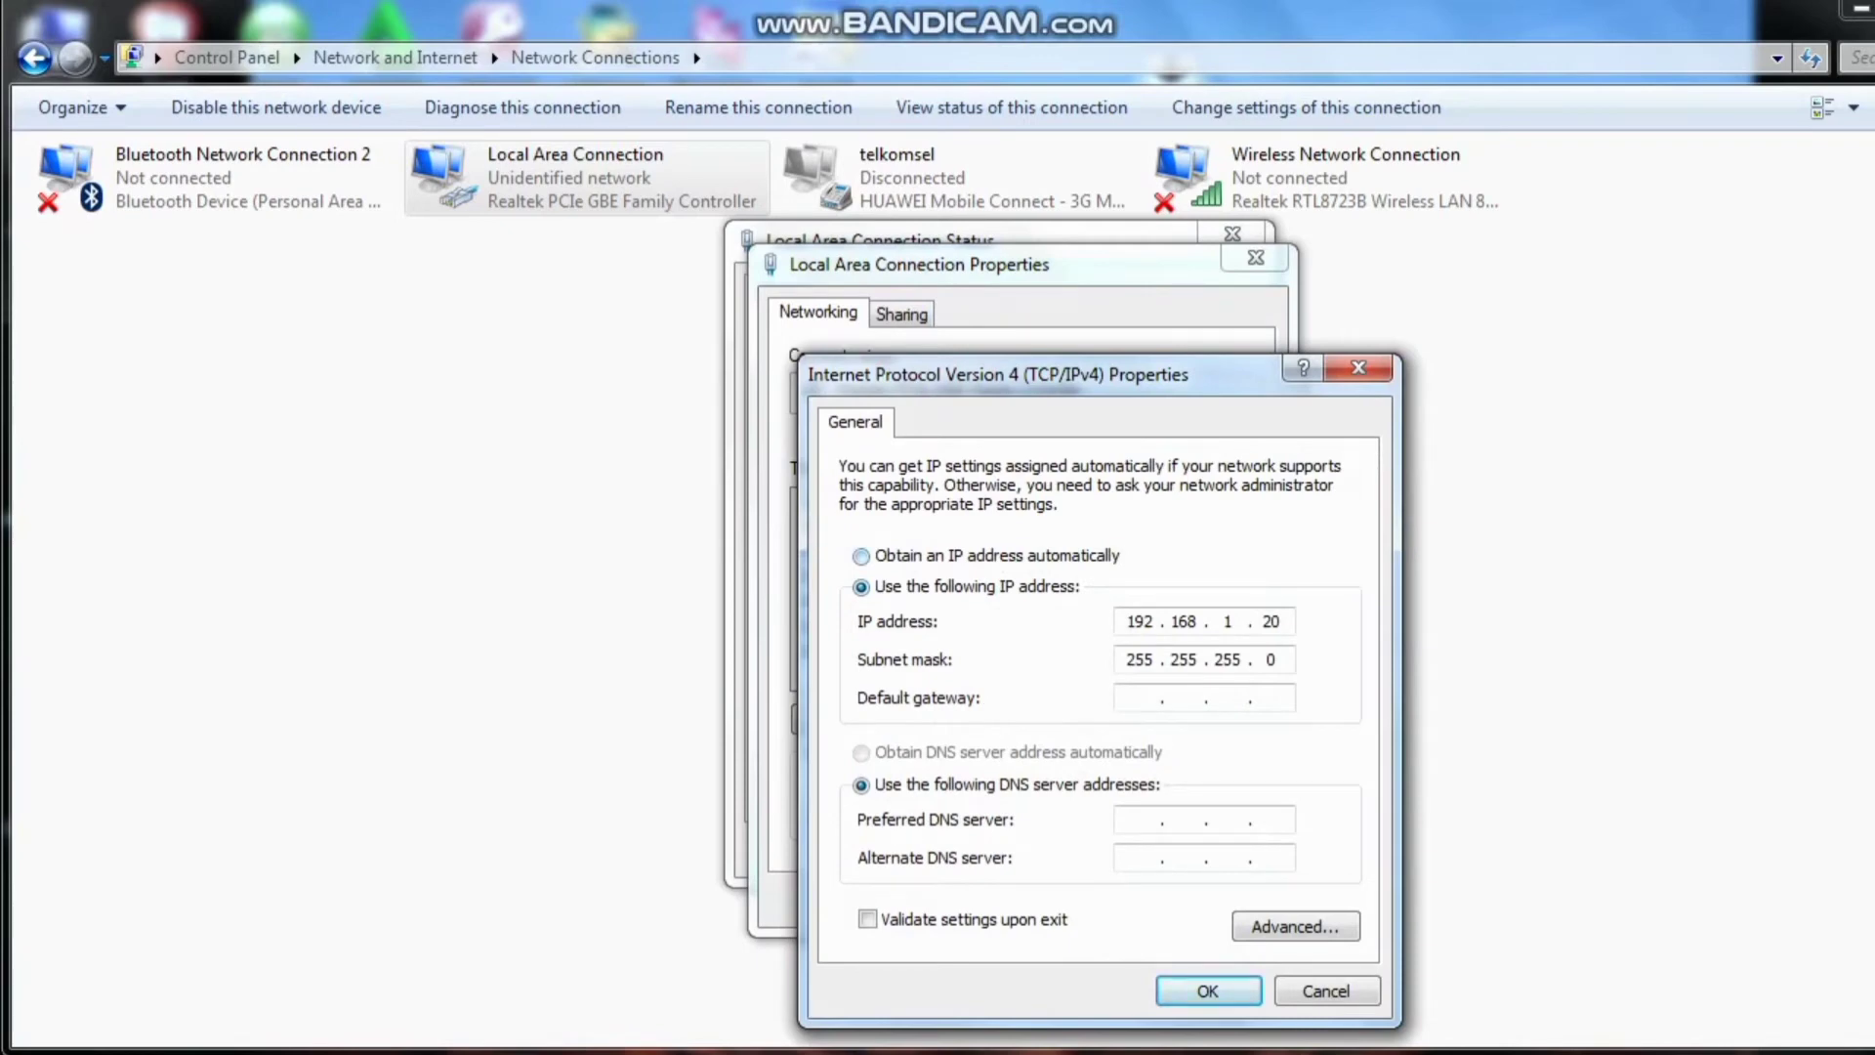
Assign Local Area Connection the static IP address 192.168.1.20 with subnet mask 255.255.255.0 and confirm.
left_click(861, 557)
left_click(861, 587)
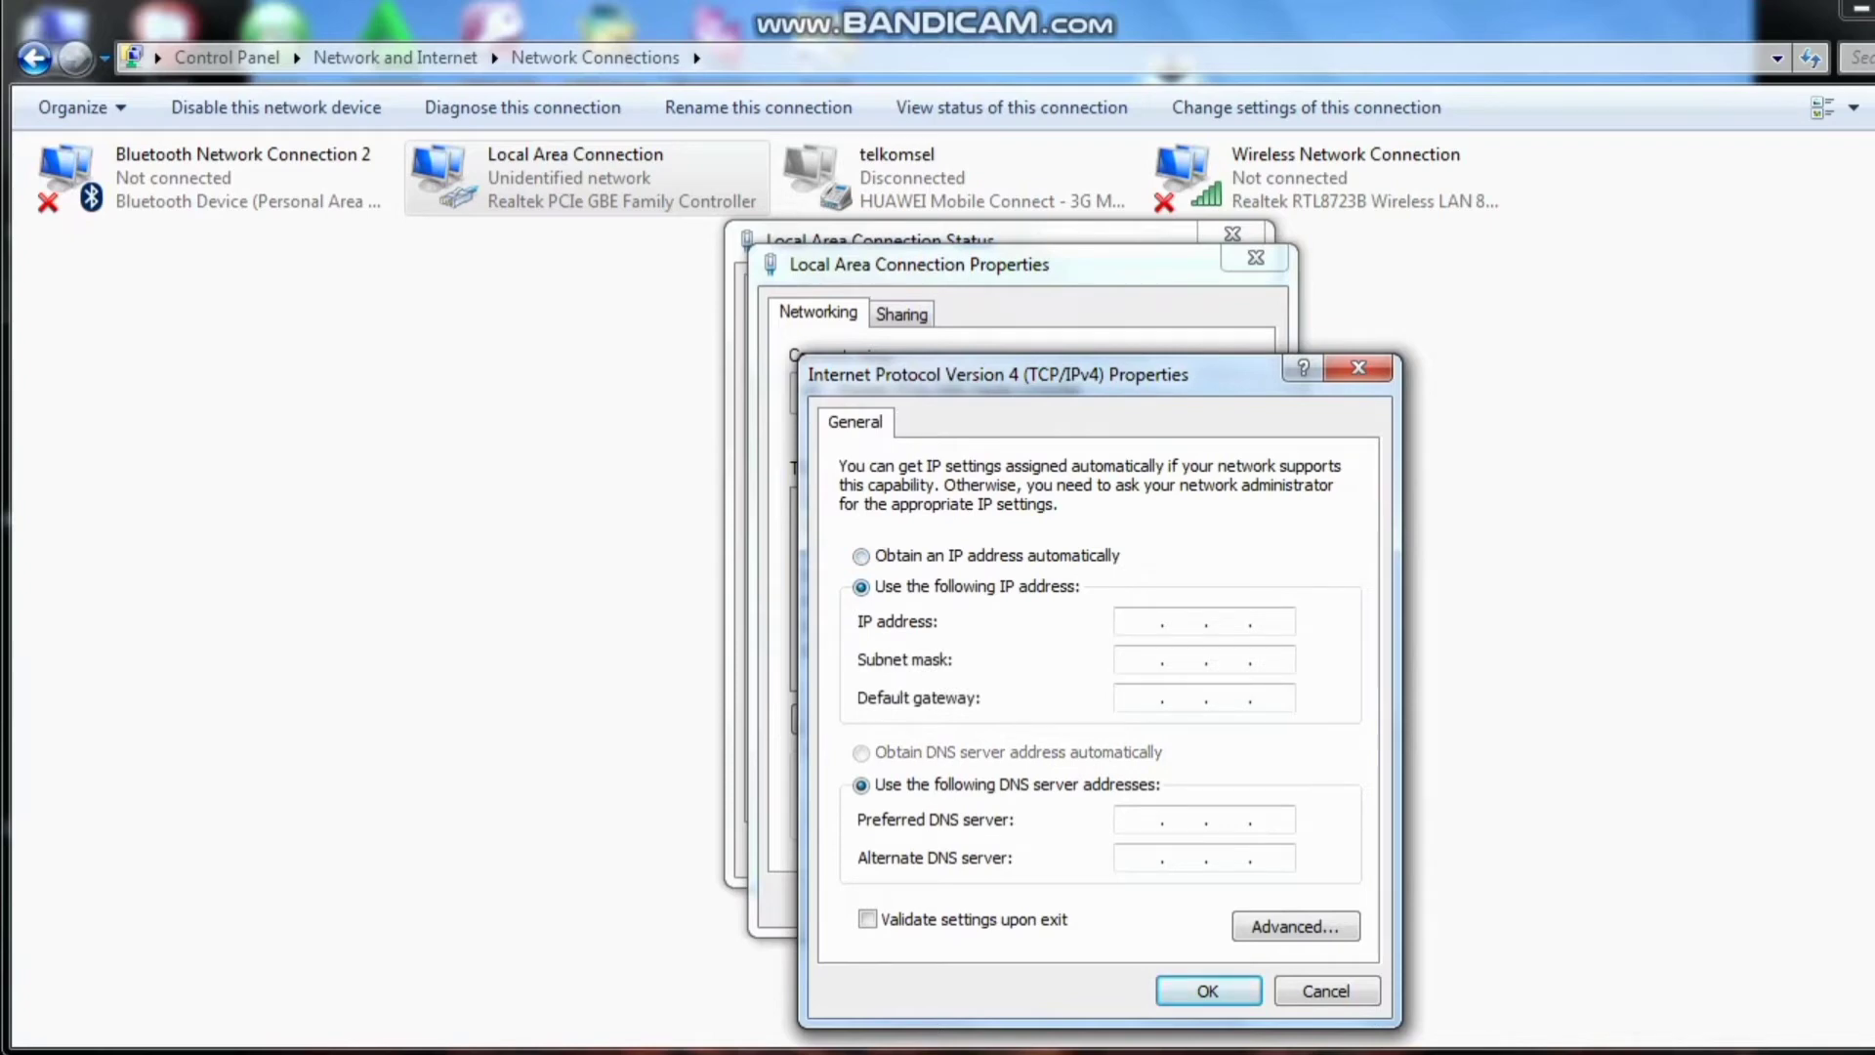
type("192 . 168 . 1 . 20")
key("Tab")
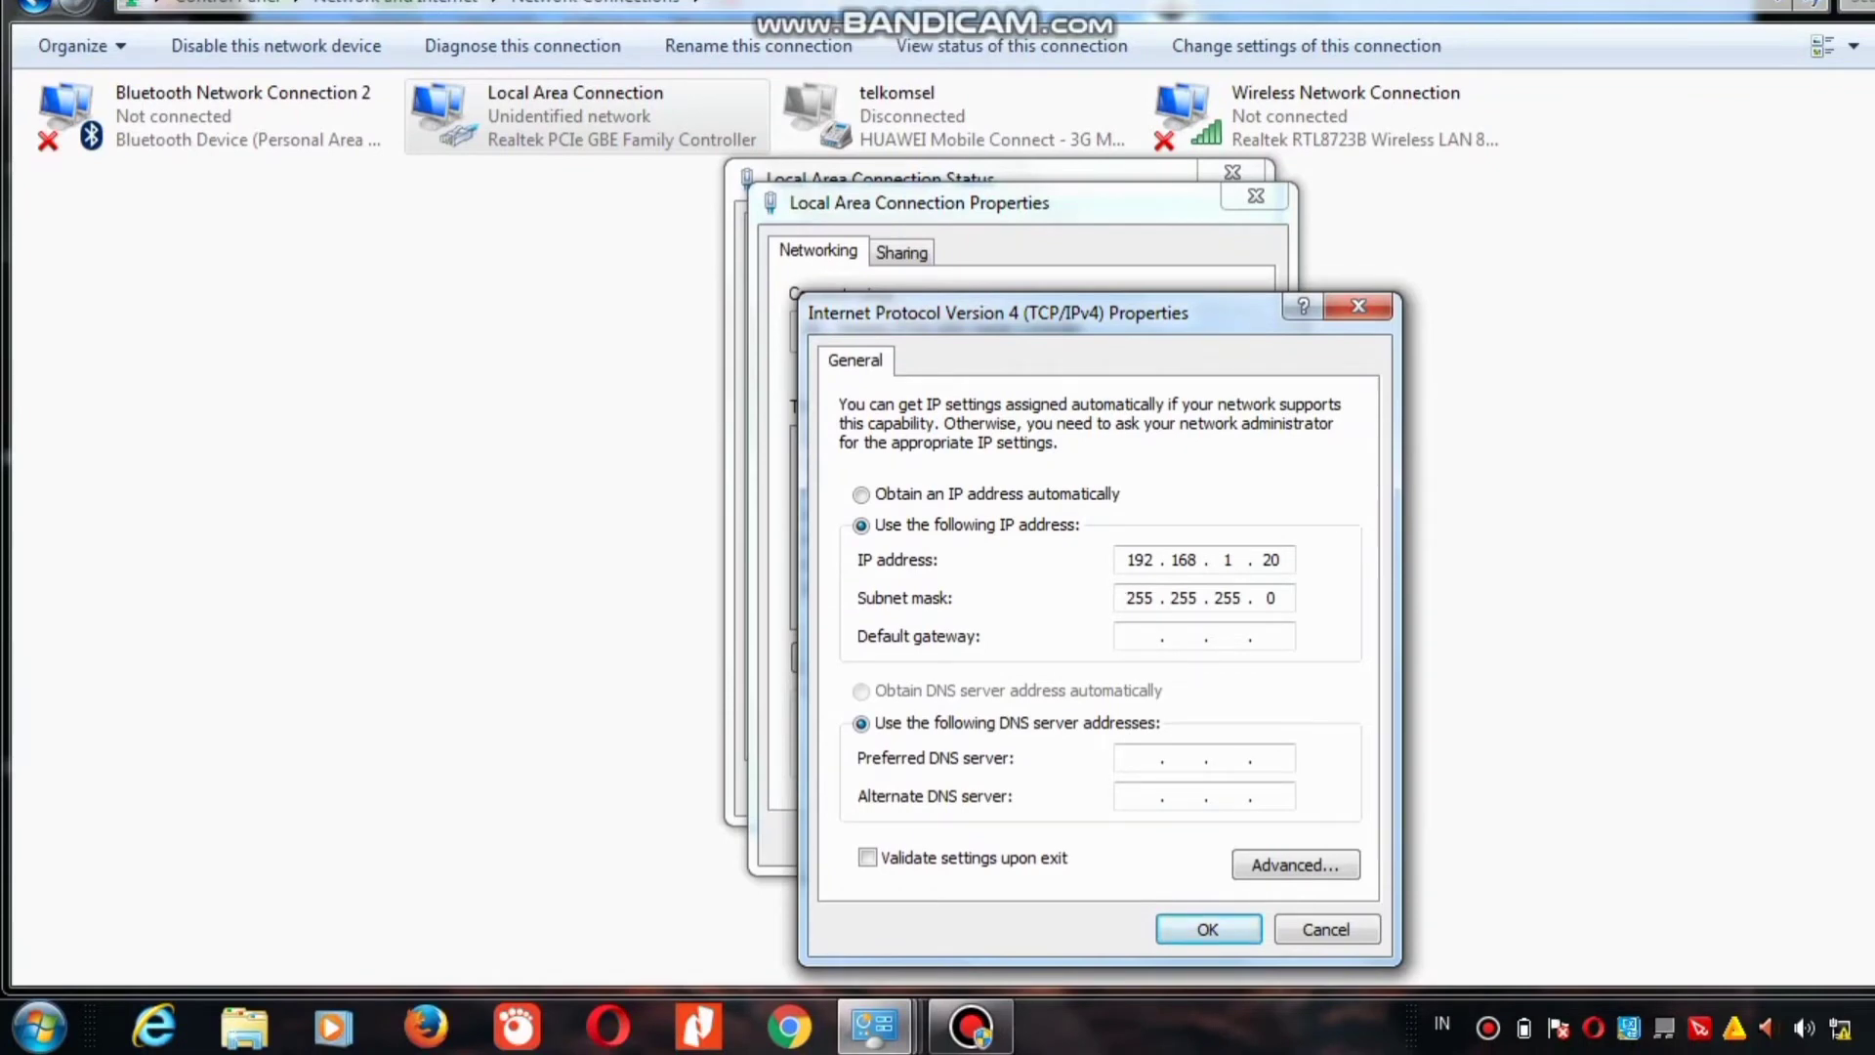
key("Return")
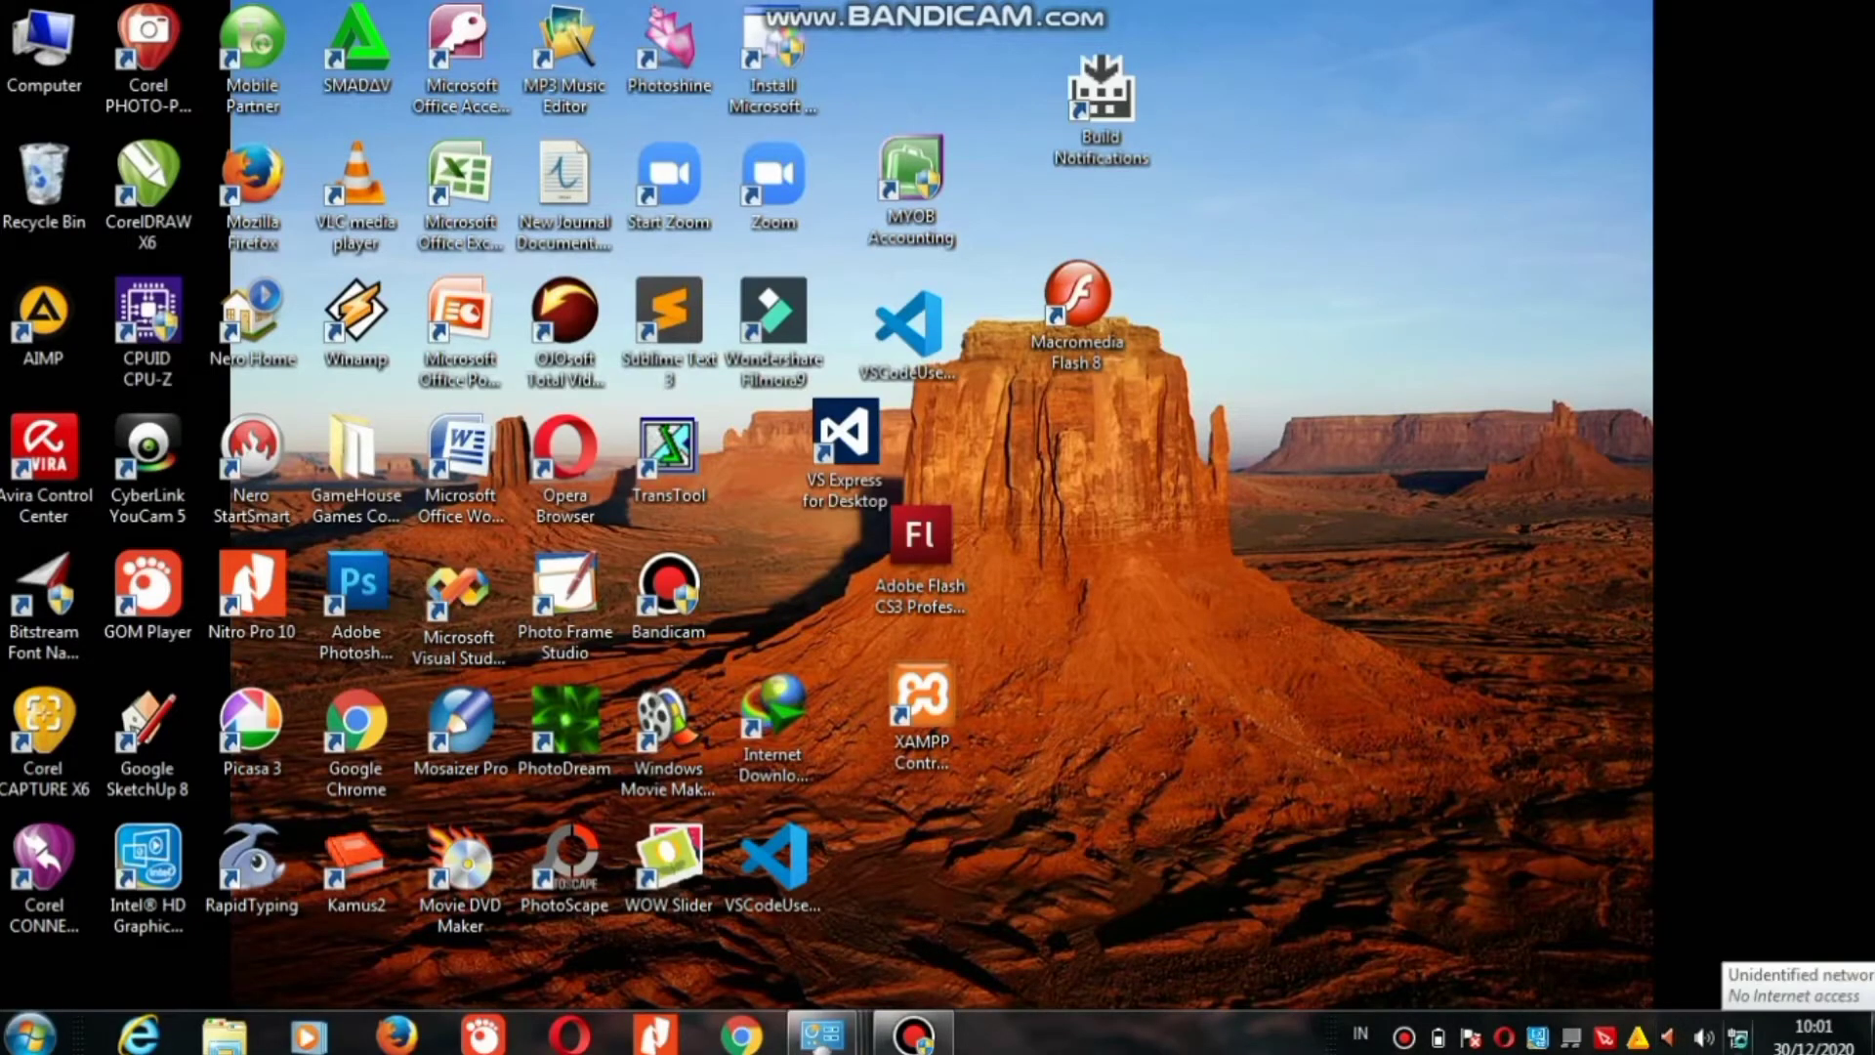
Review the second computer's advanced sharing settings for network discovery, file and public folder sharing, and password protection, then return to the desktop.
right_click(1737, 1037)
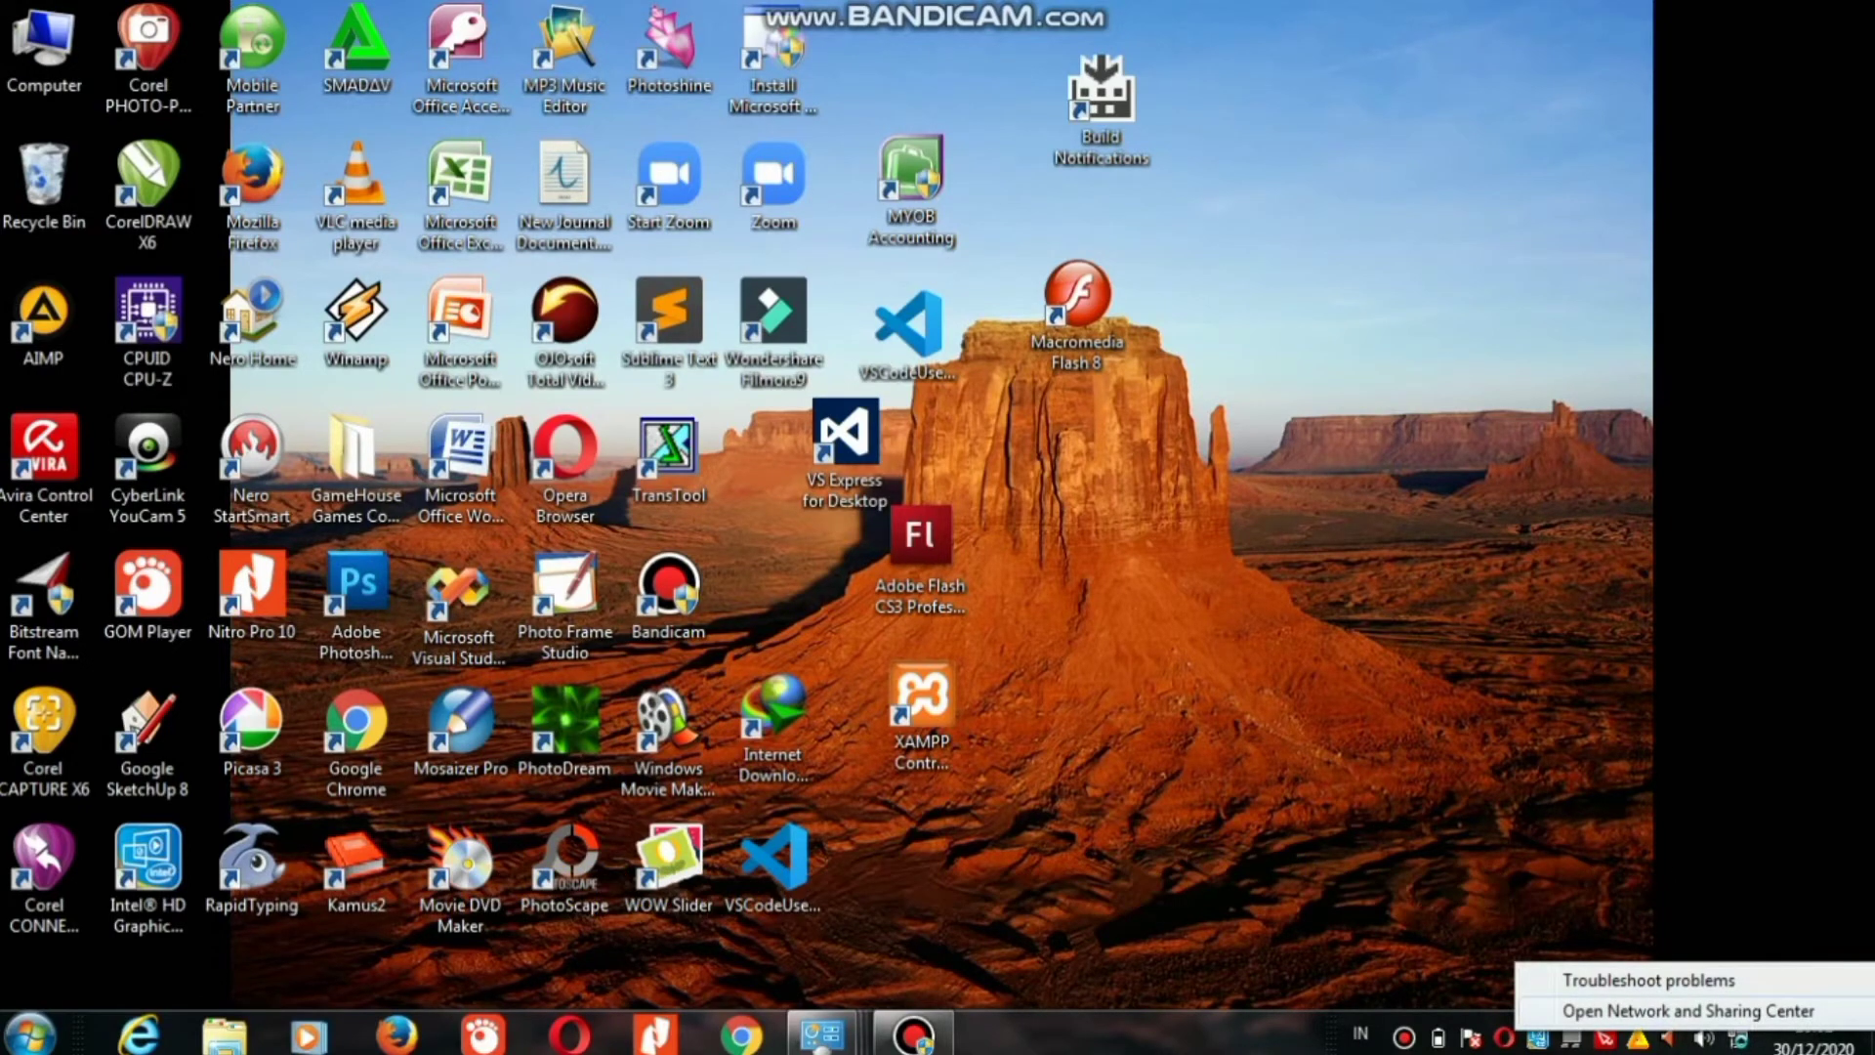
left_click(1687, 1011)
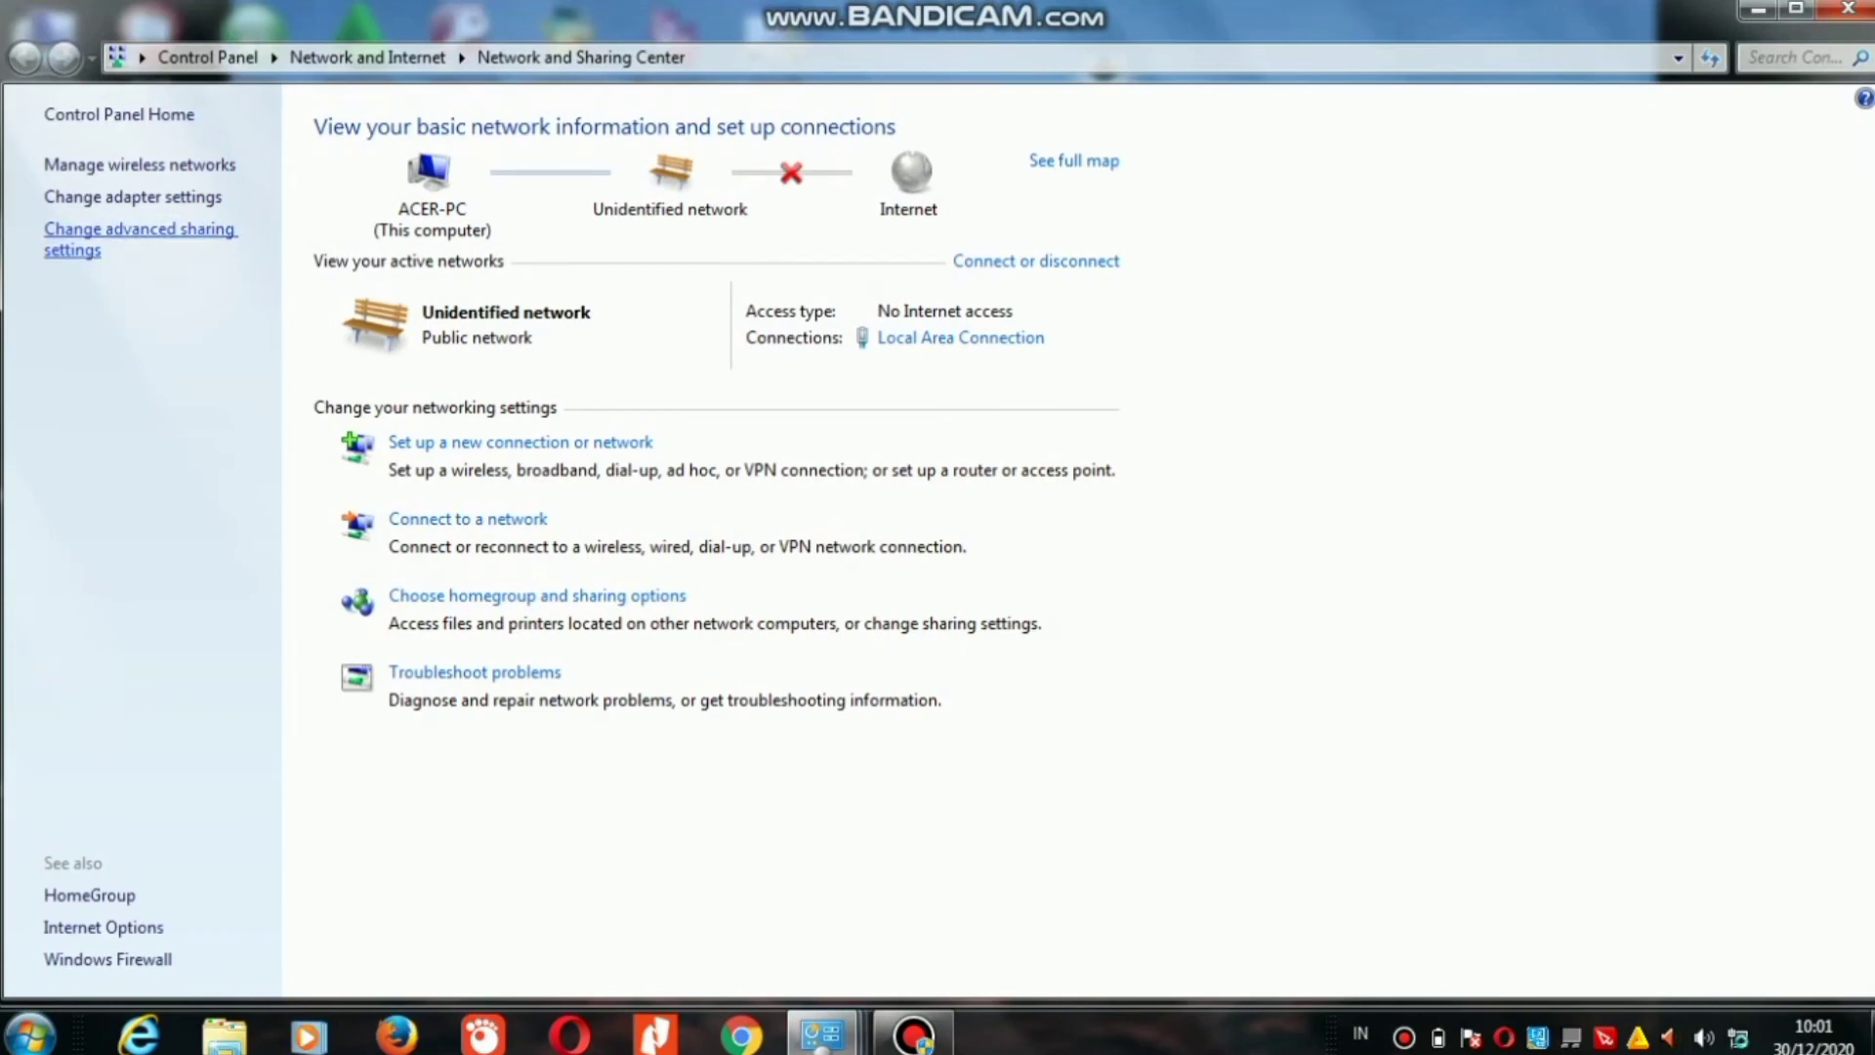
left_click(140, 231)
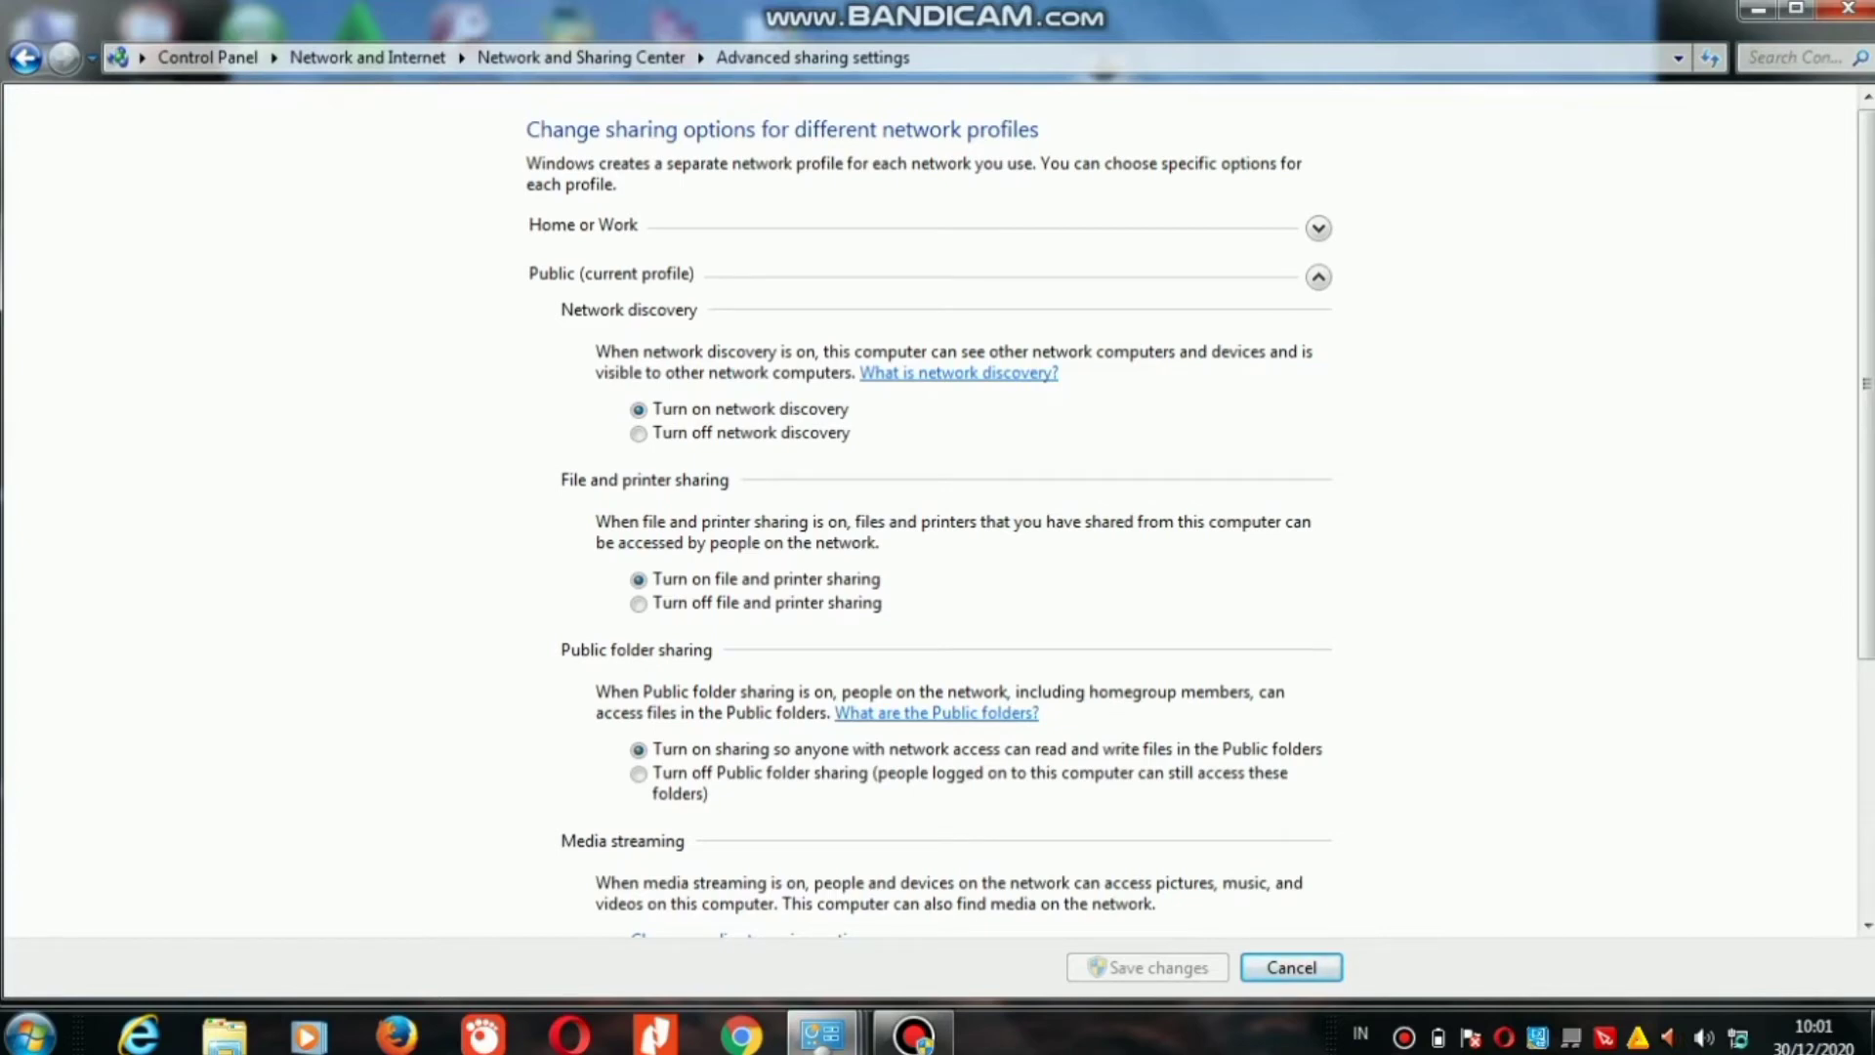
scroll(928, 508, "down", 3)
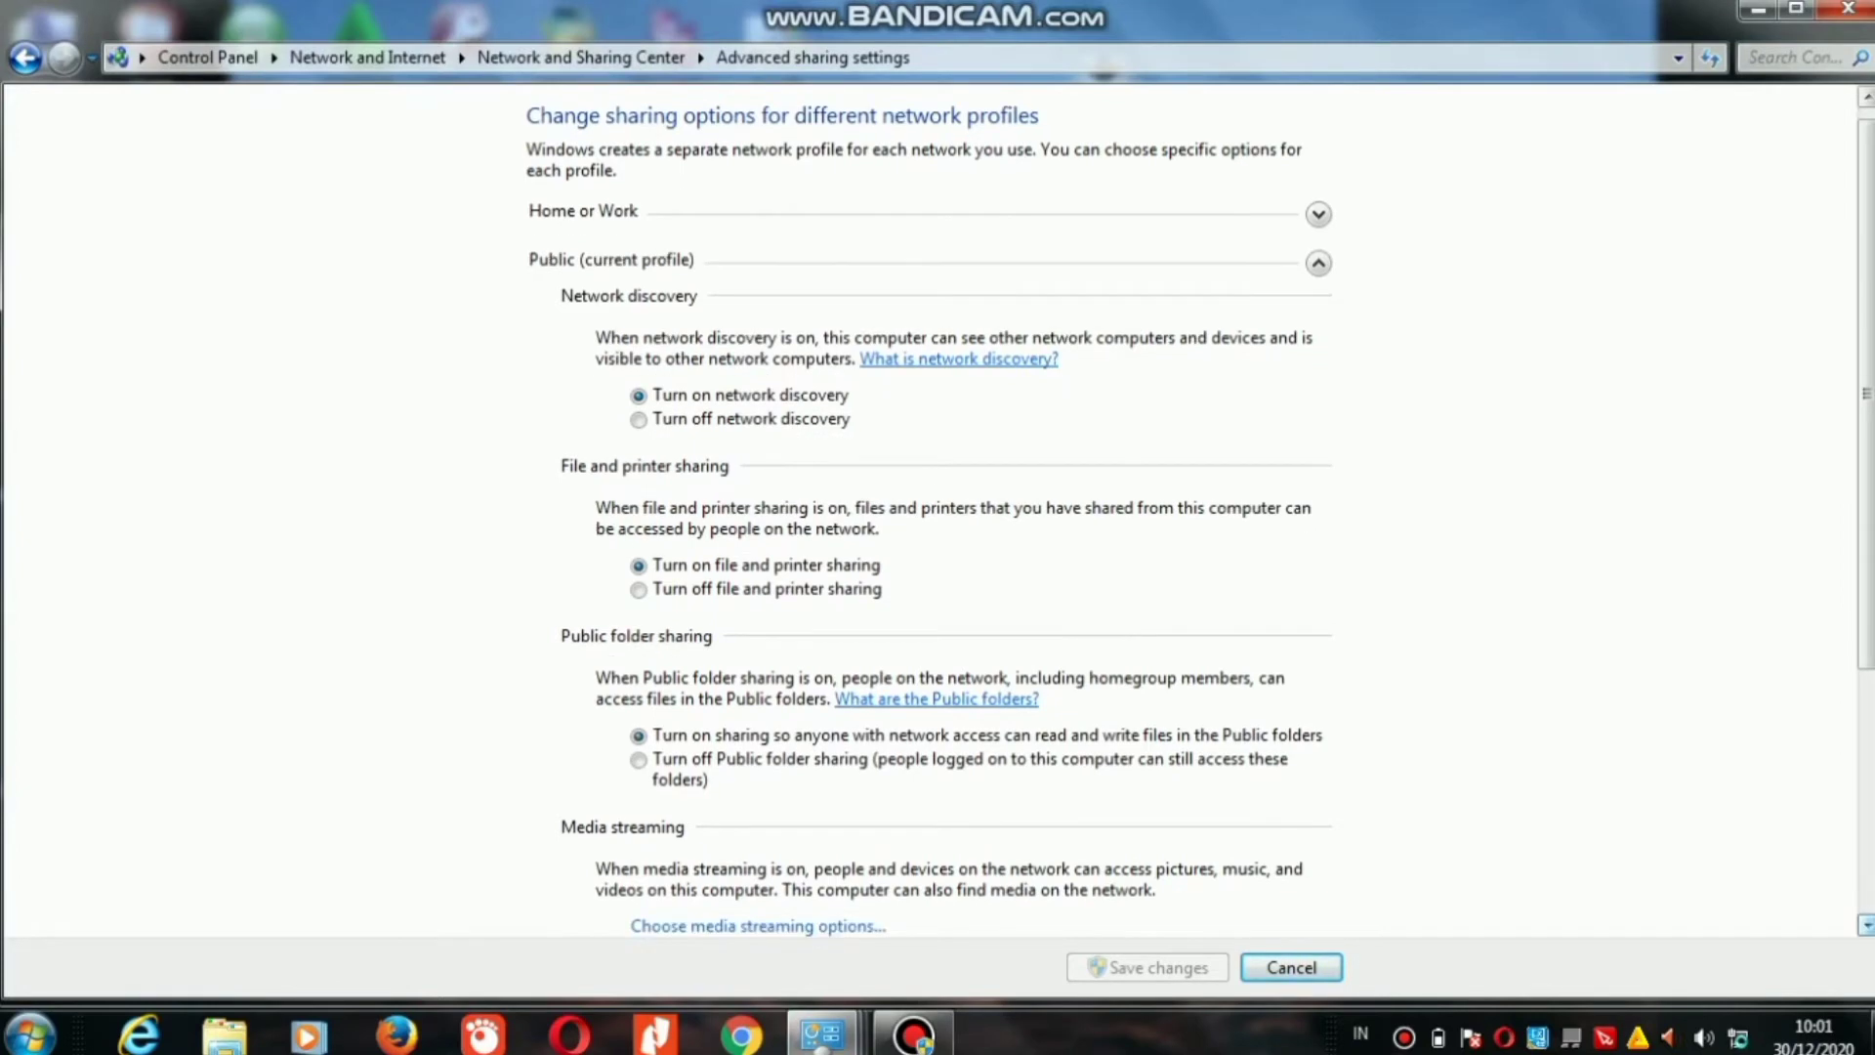
scroll(928, 508, "down", 5)
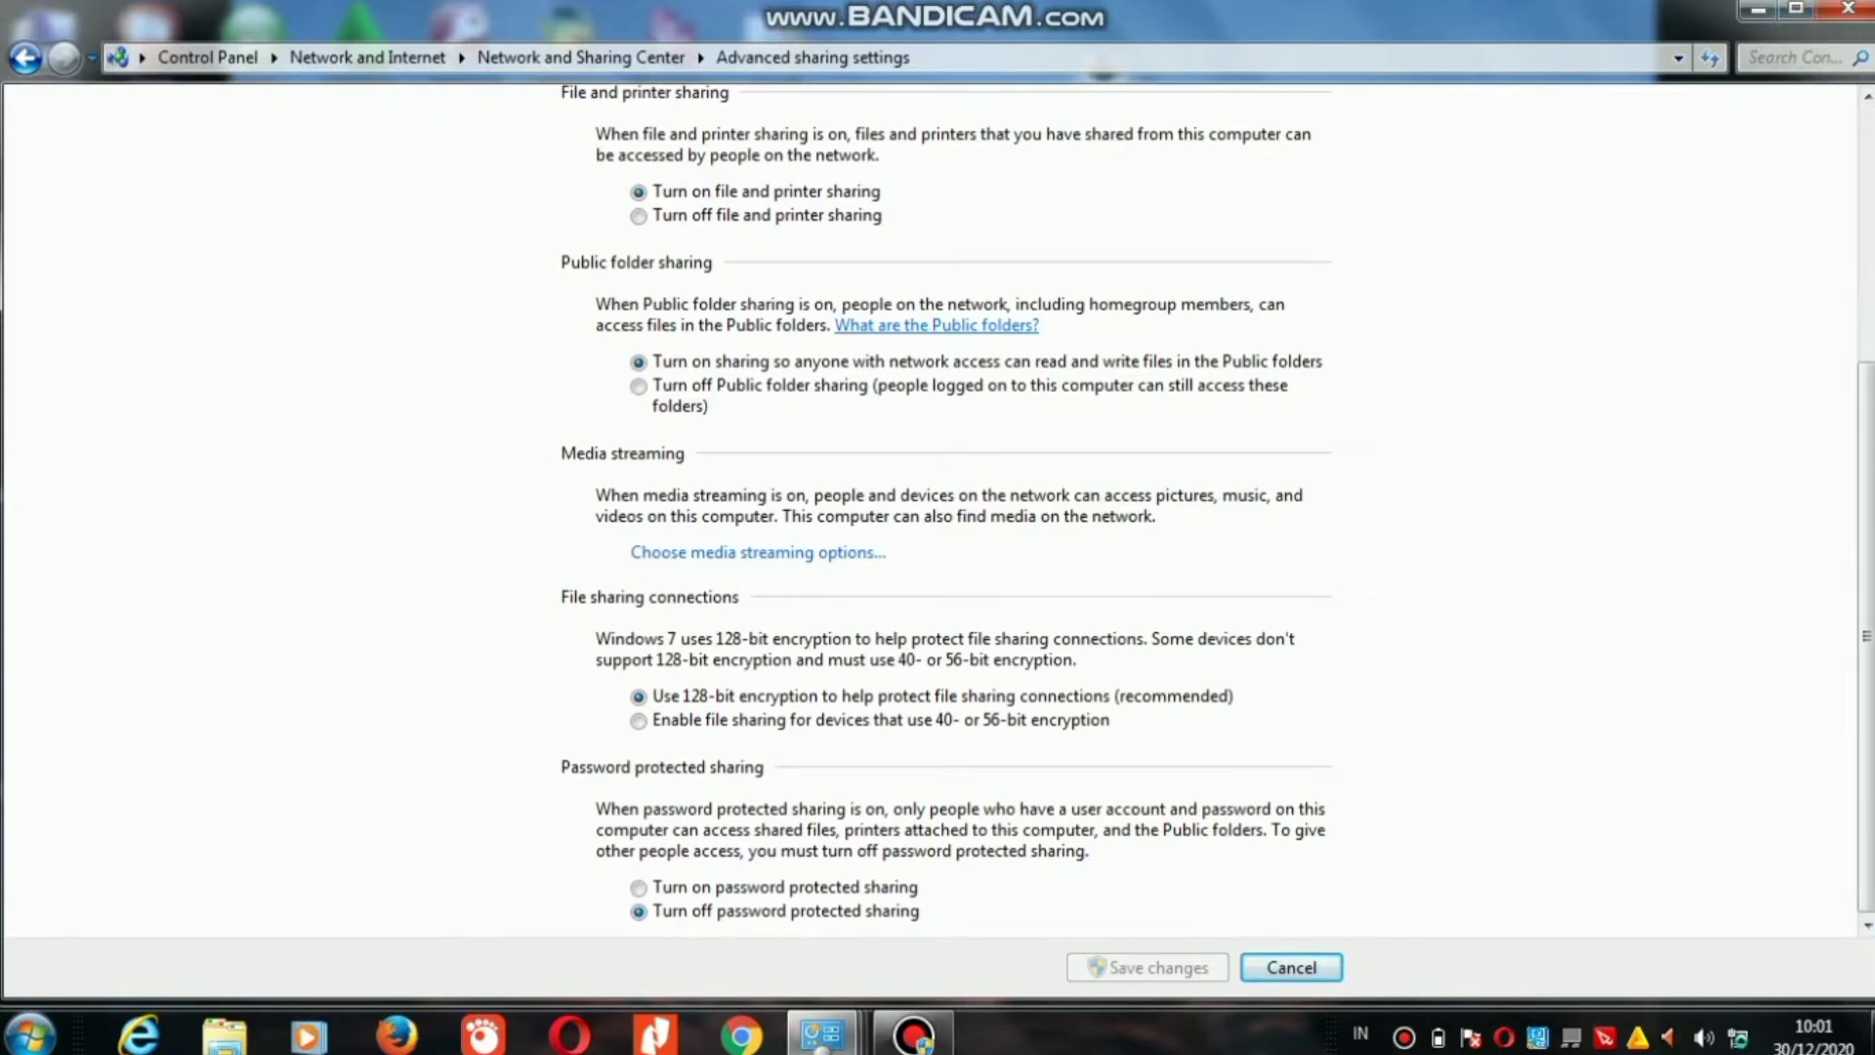
key("super+d")
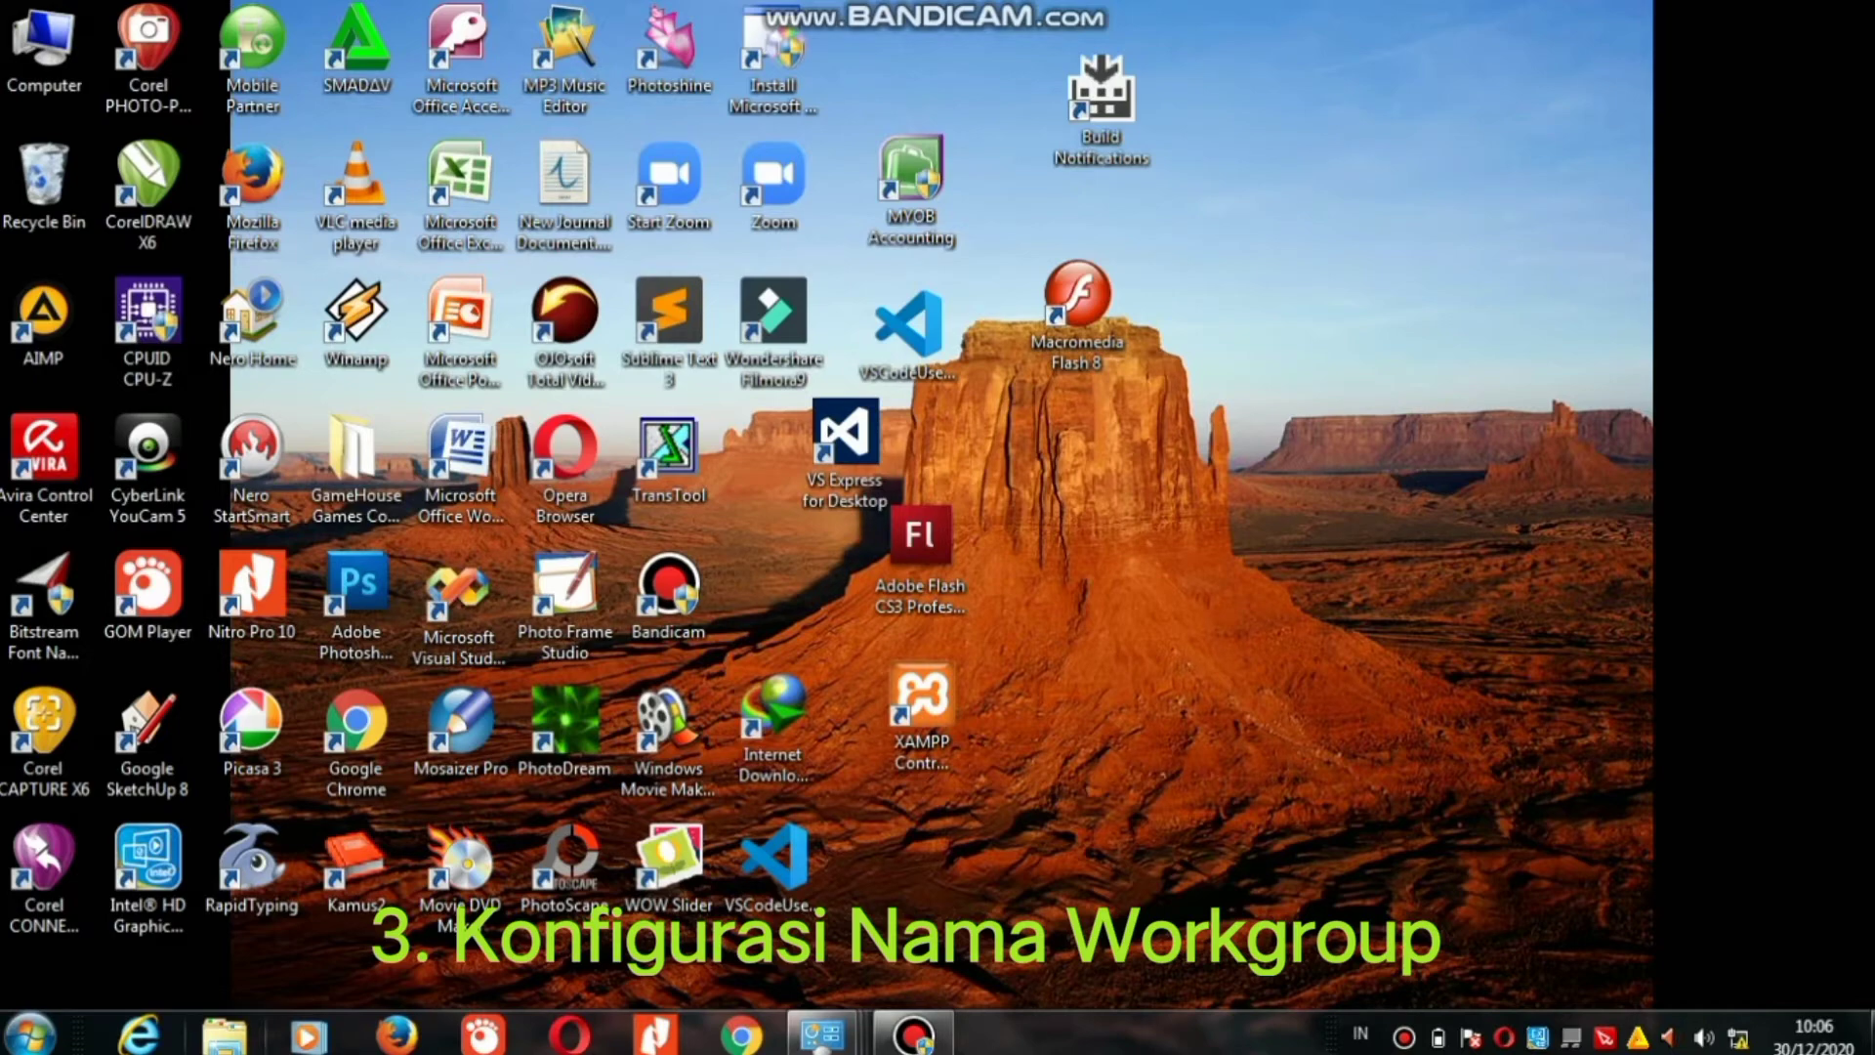
Open the second computer's name and workgroup change settings through its advanced system properties.
left_click(225, 1033)
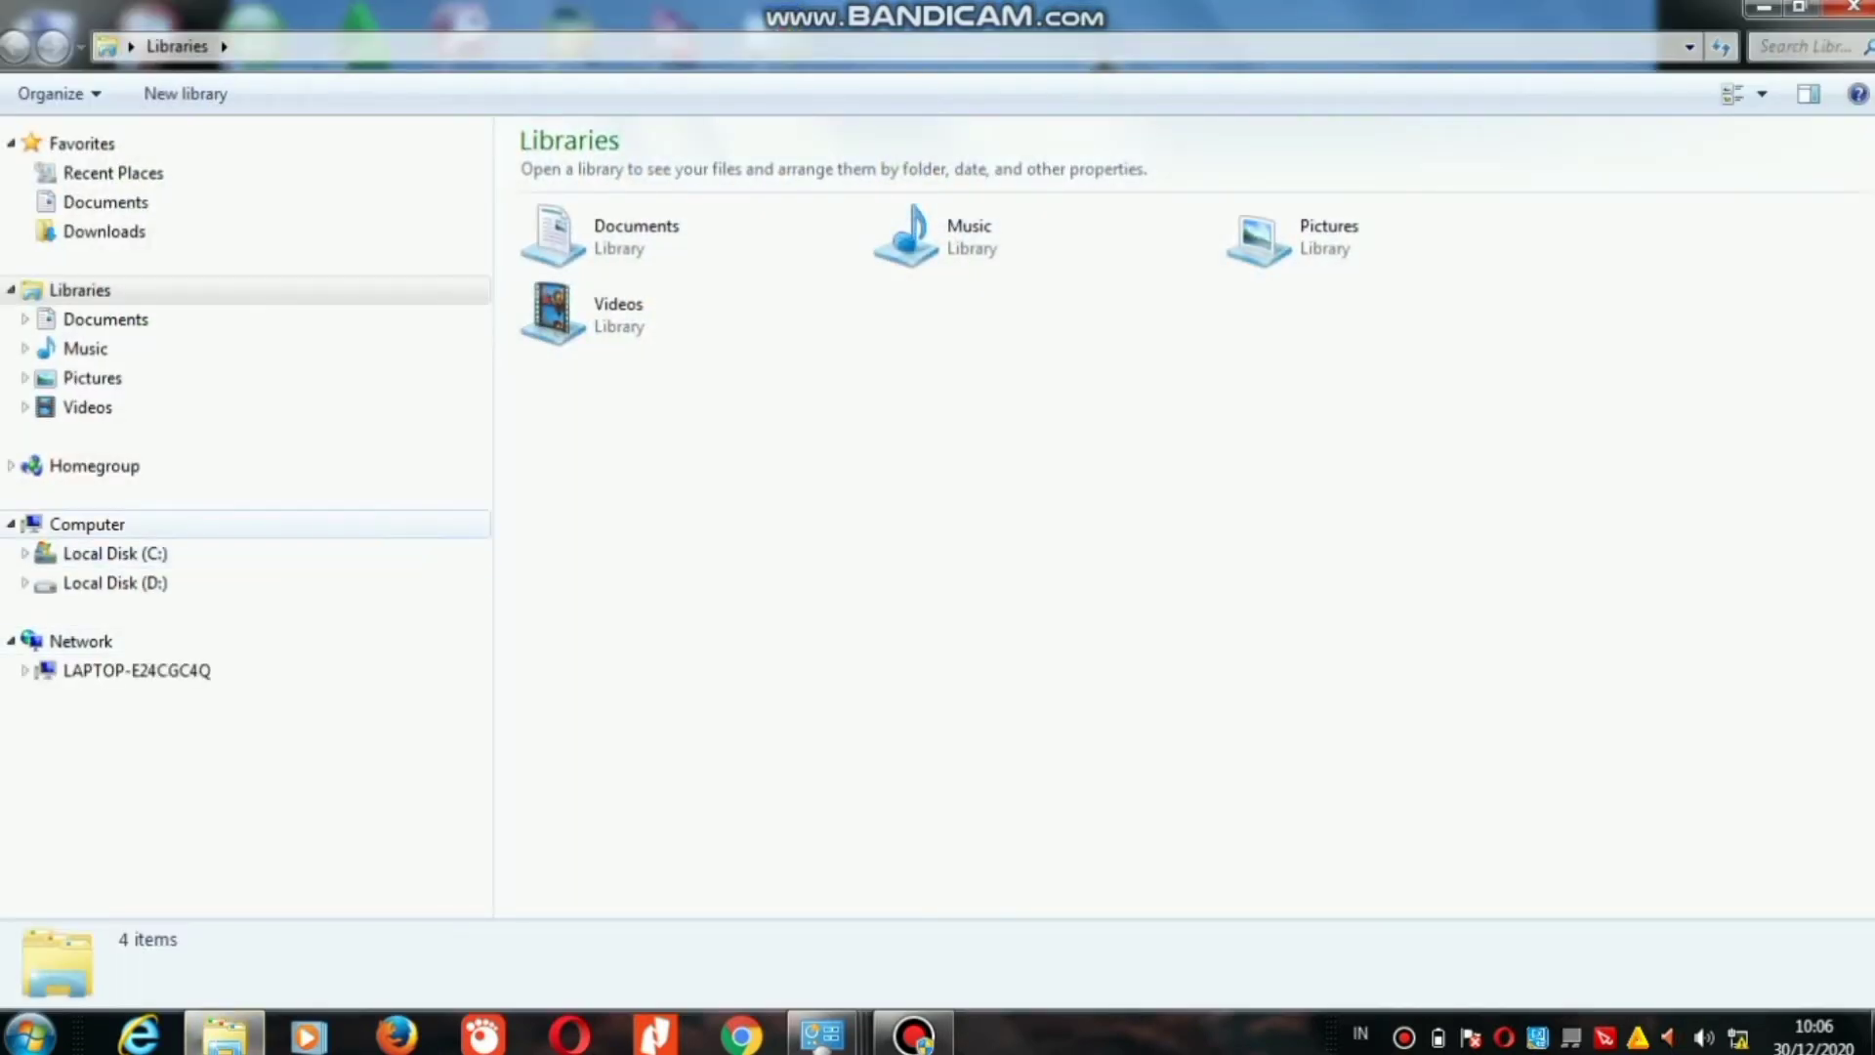
left_click(78, 525)
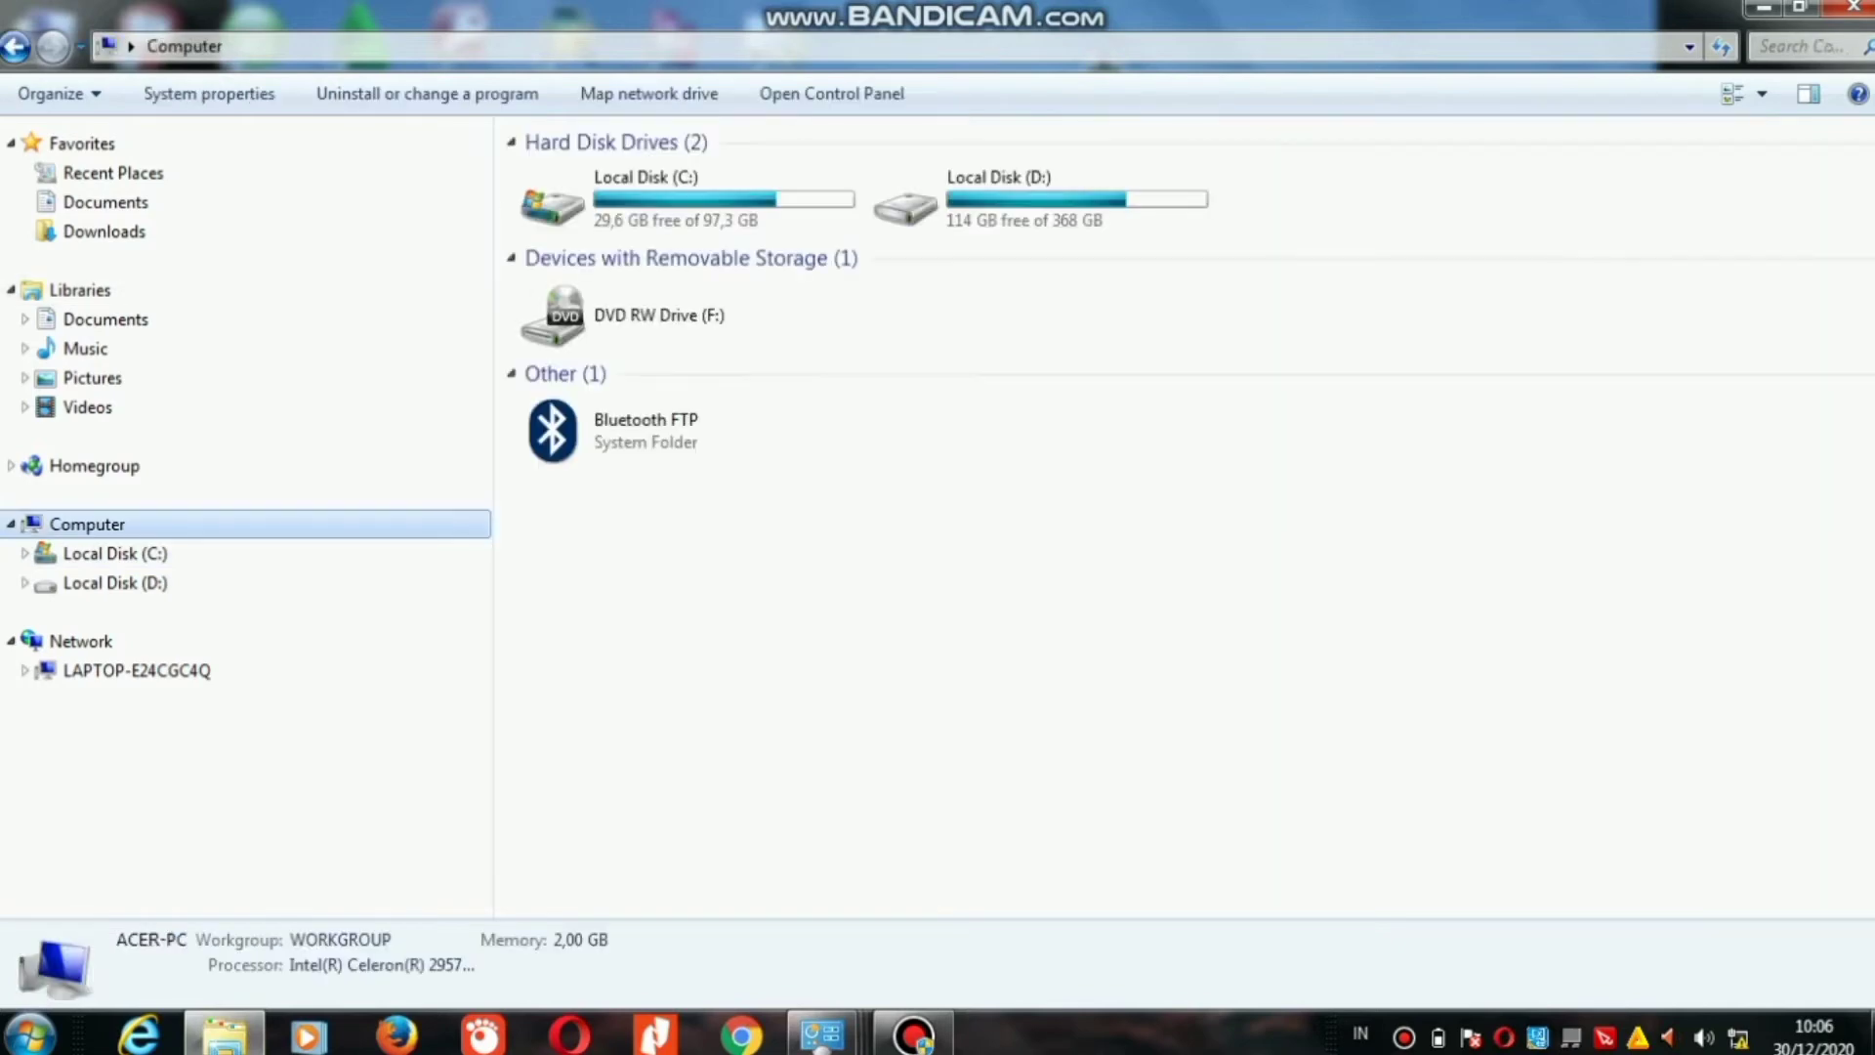
right_click(74, 525)
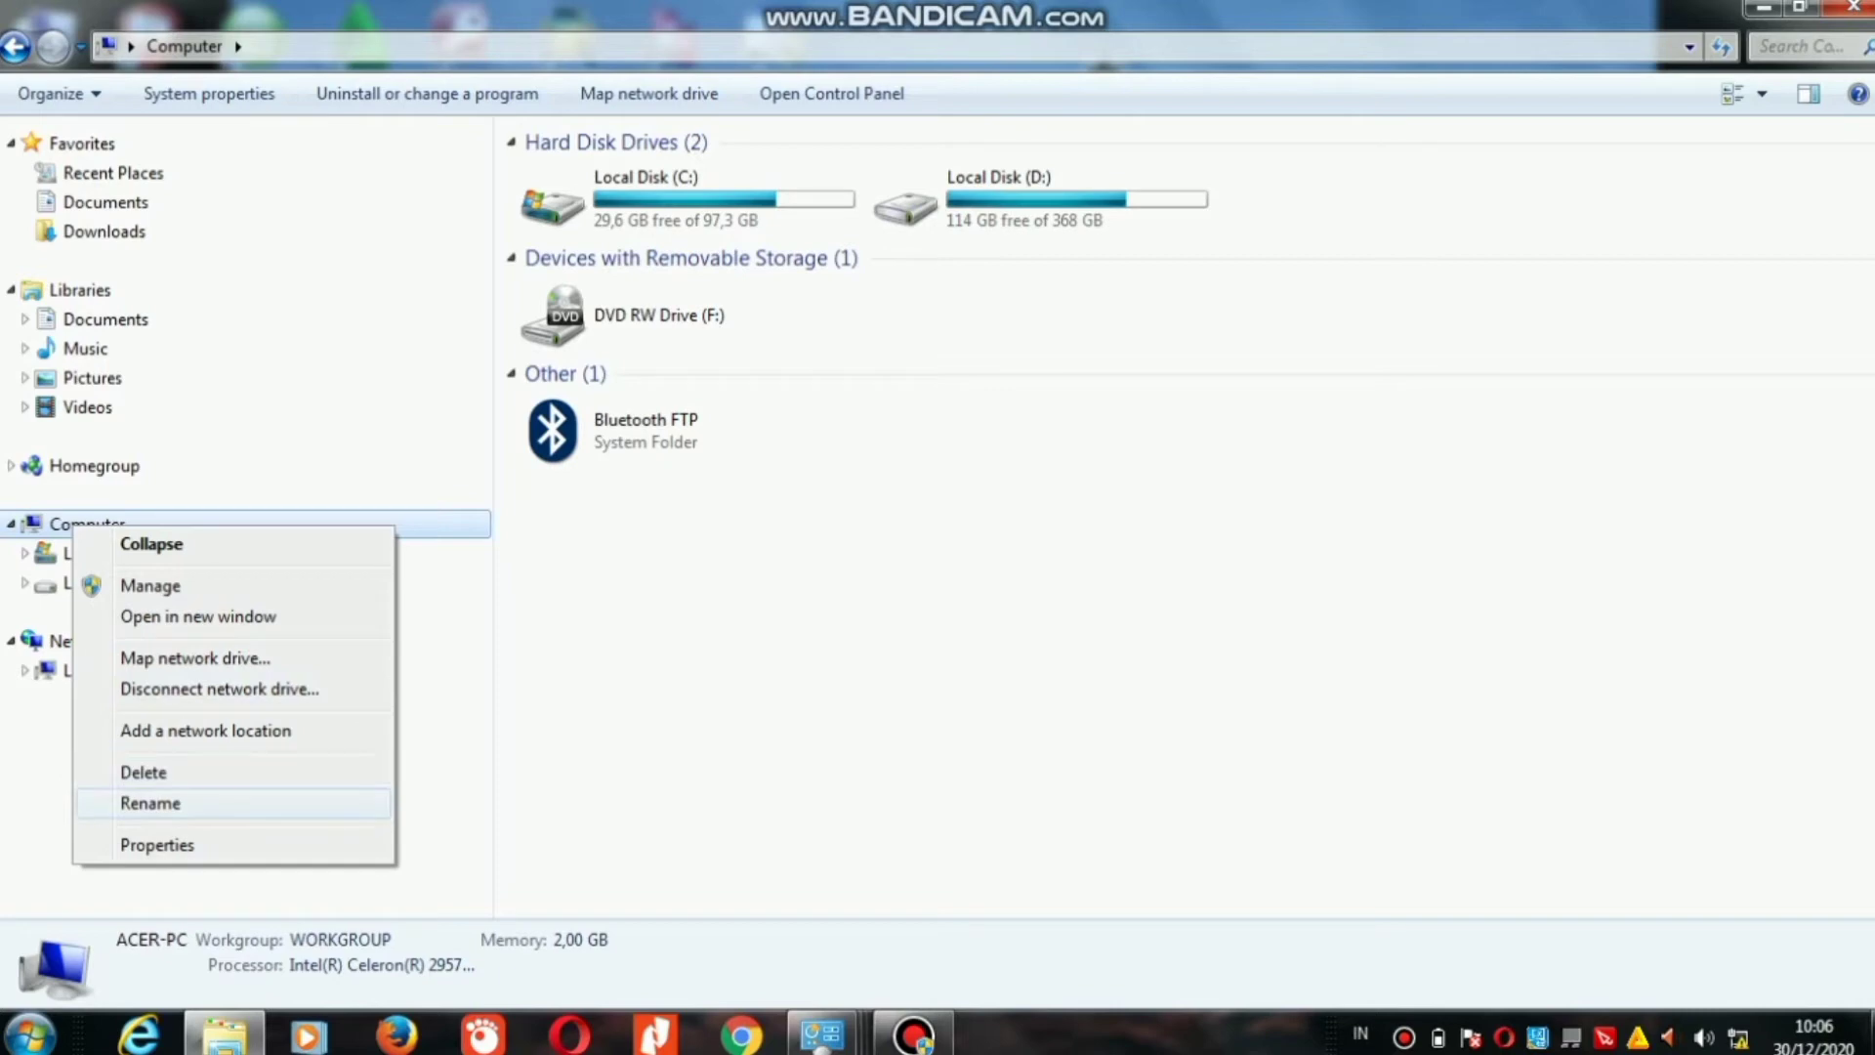
key("Return")
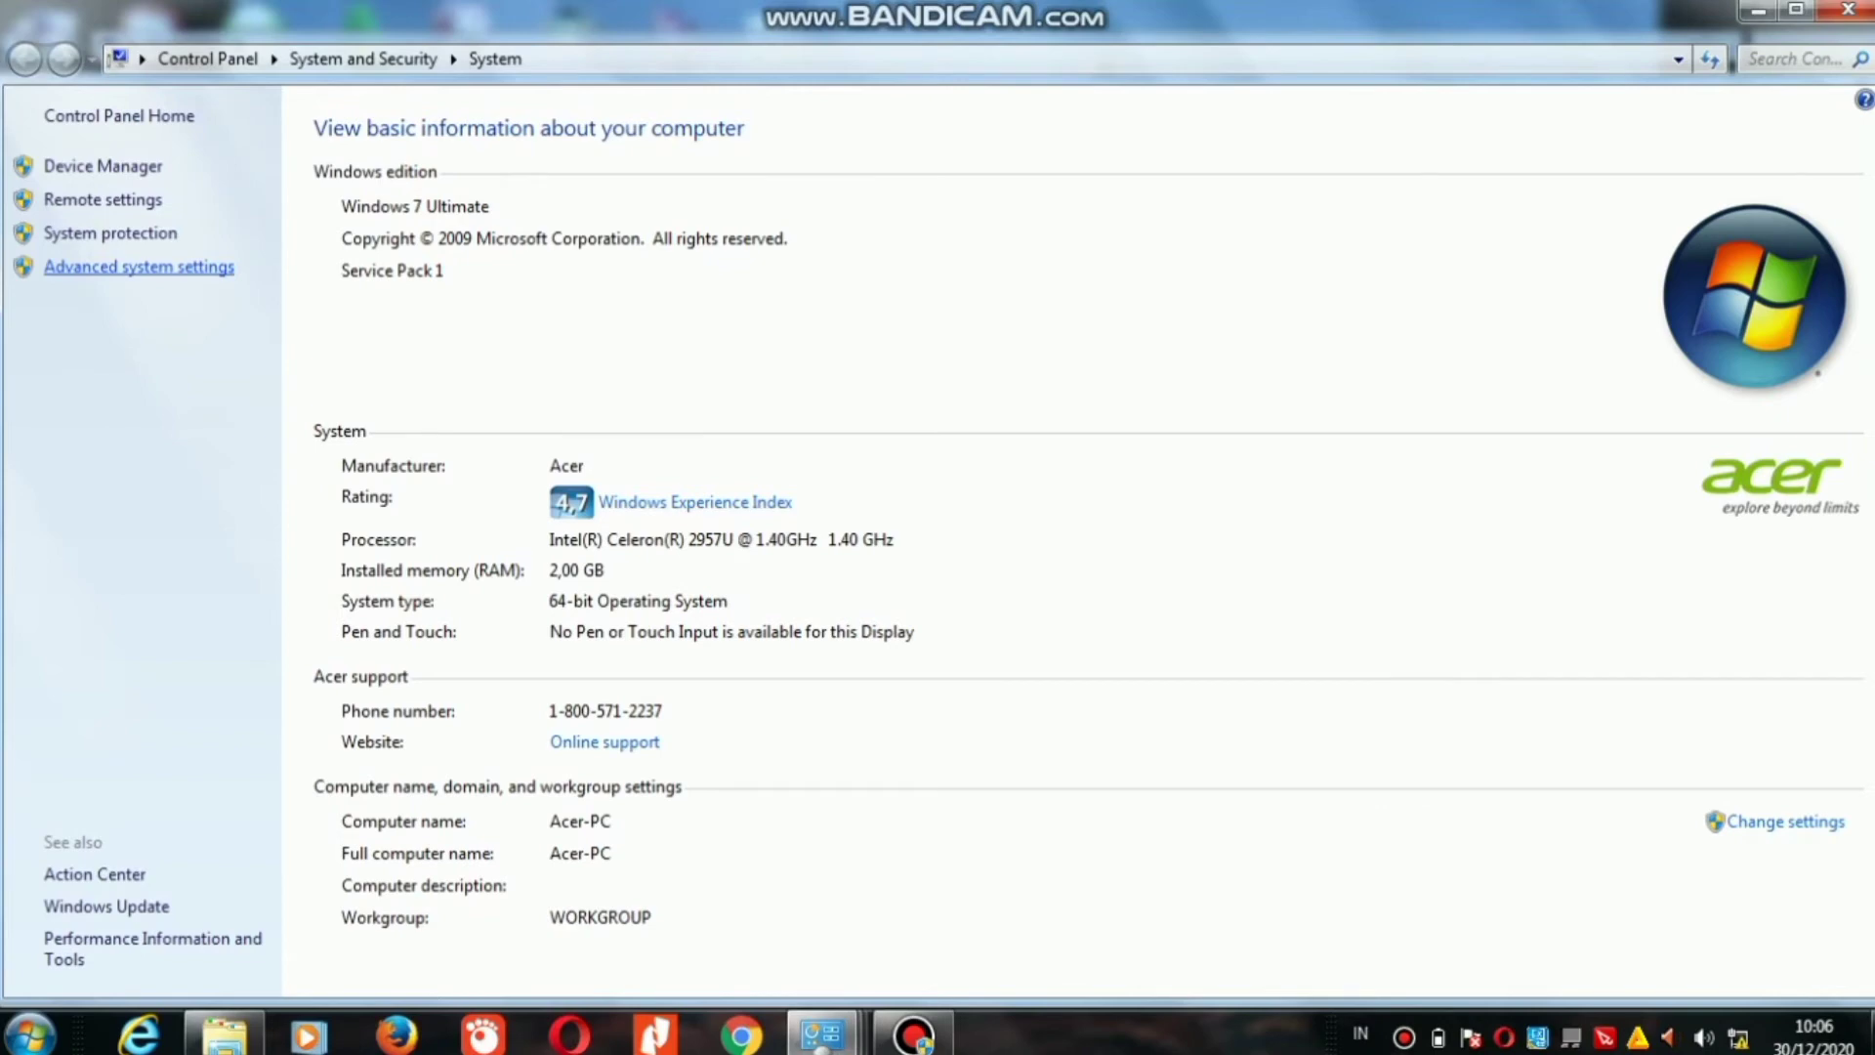
left_click(138, 267)
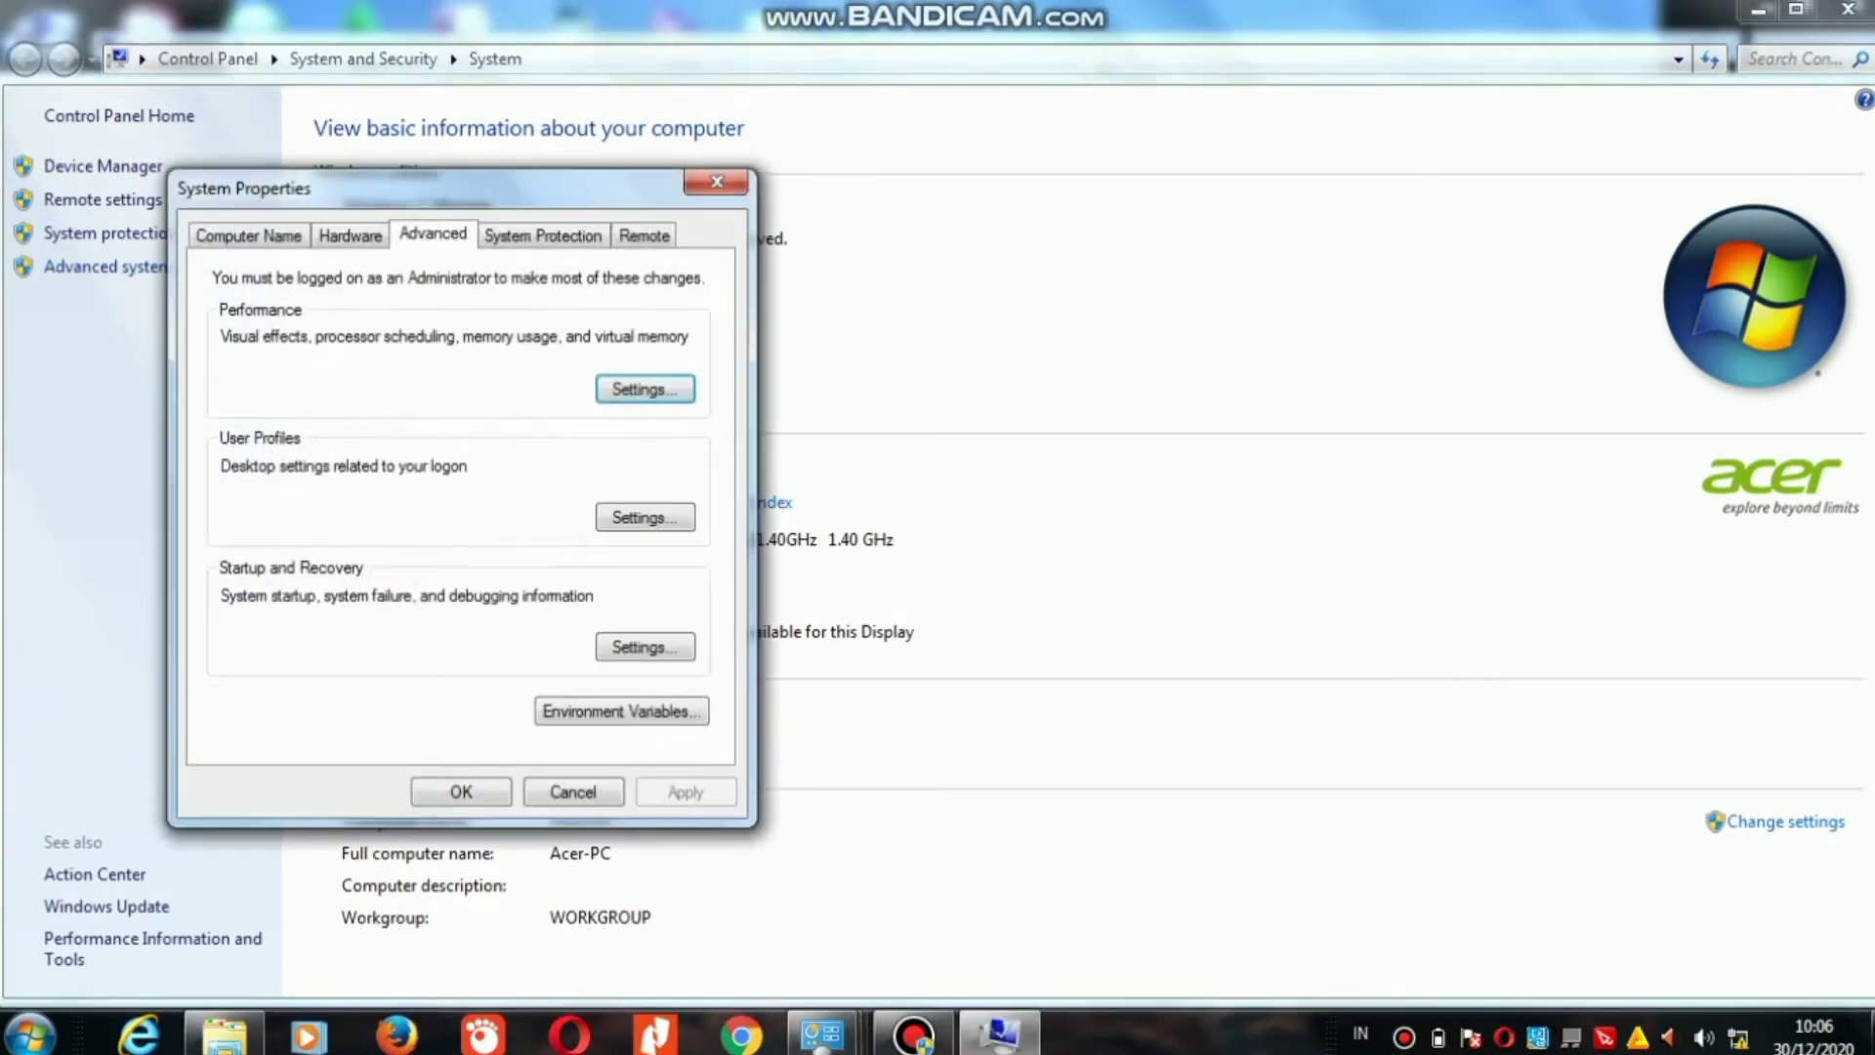
left_click(249, 236)
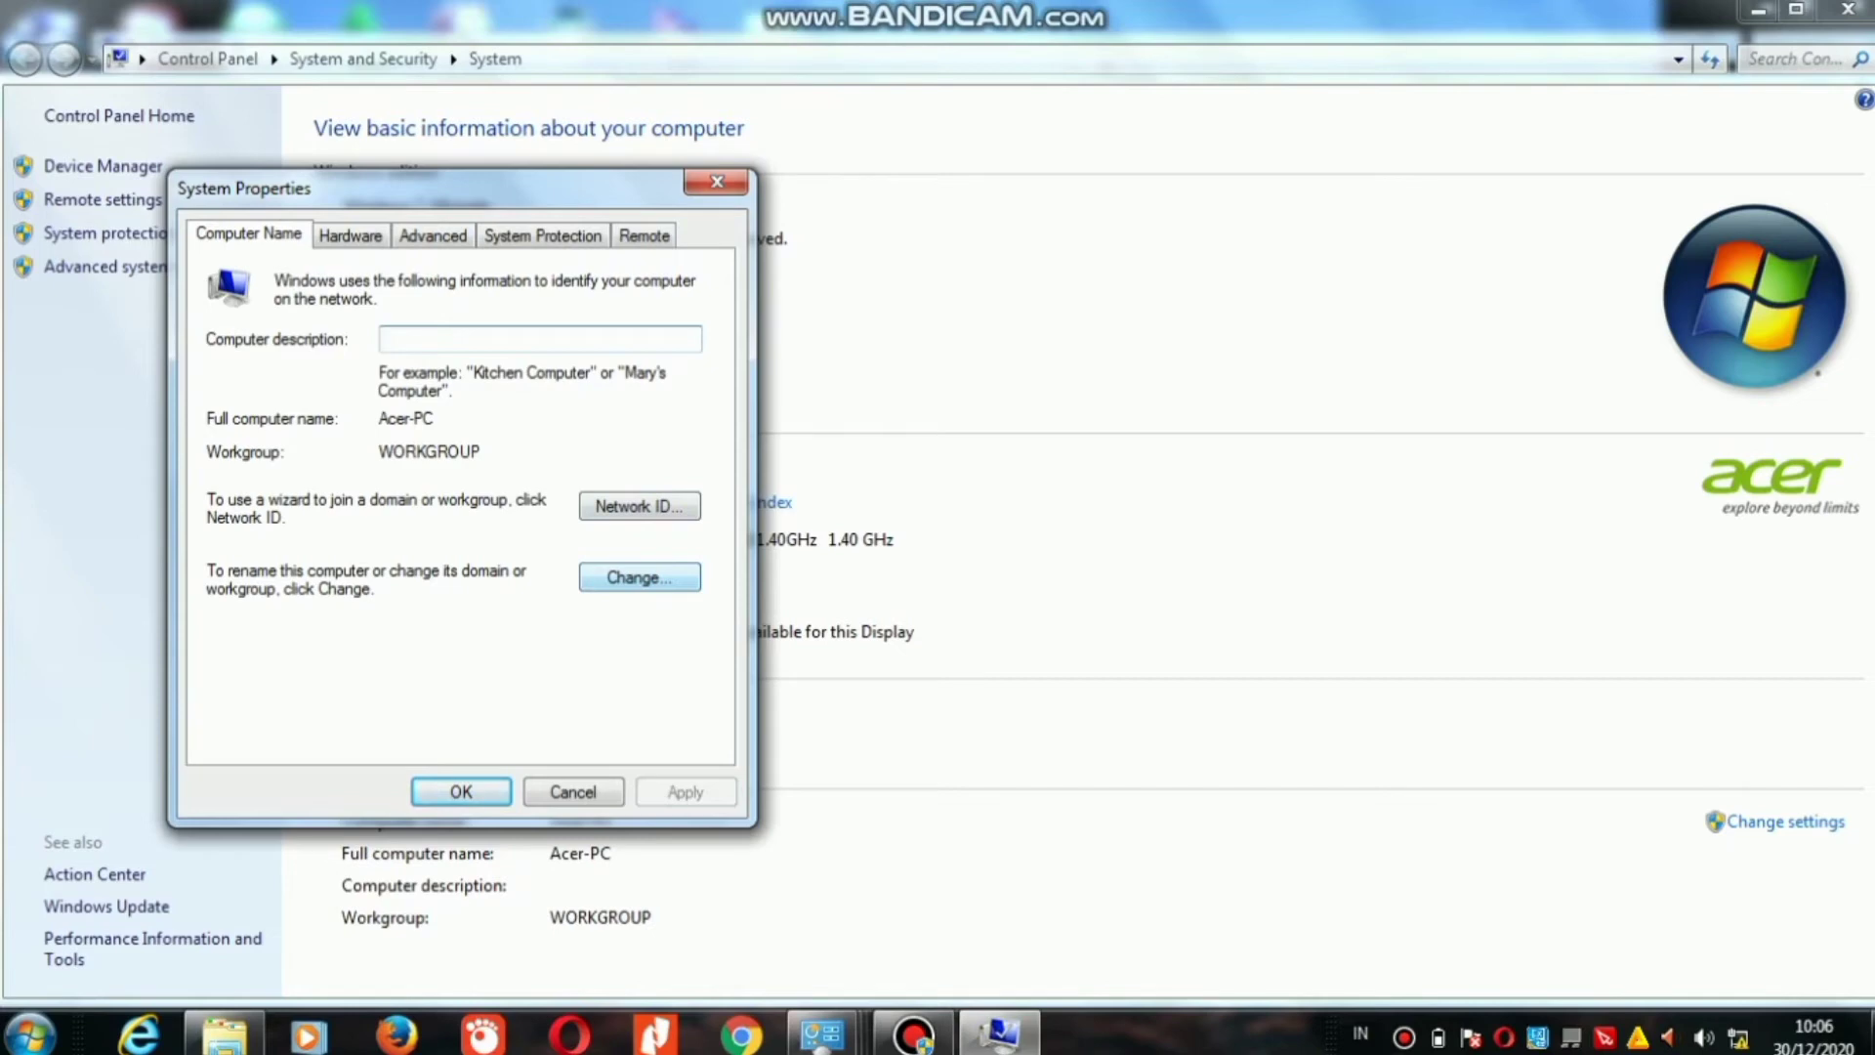
left_click(640, 577)
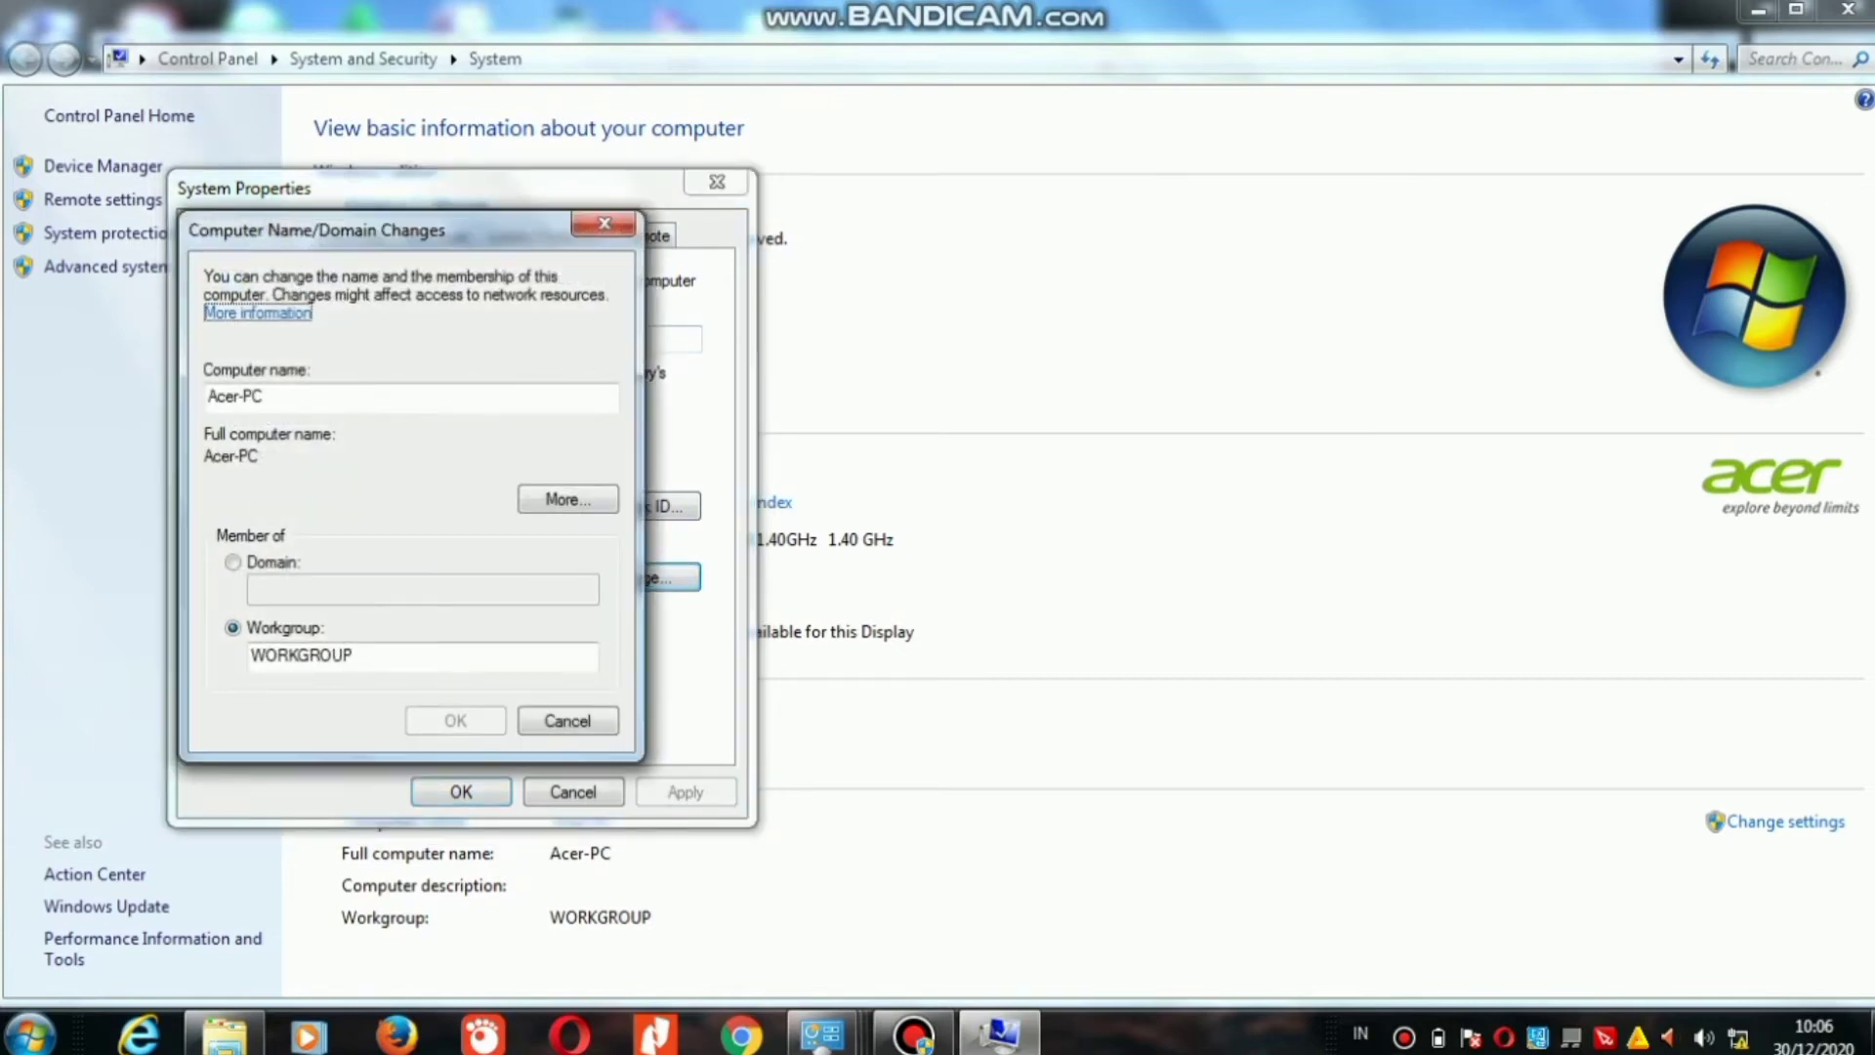
Set the workgroup to the owner's surname and the computer name to "Acer" plus the owner's first name, then confirm and close System Properties.
double_click(301, 655)
key("BackSpace")
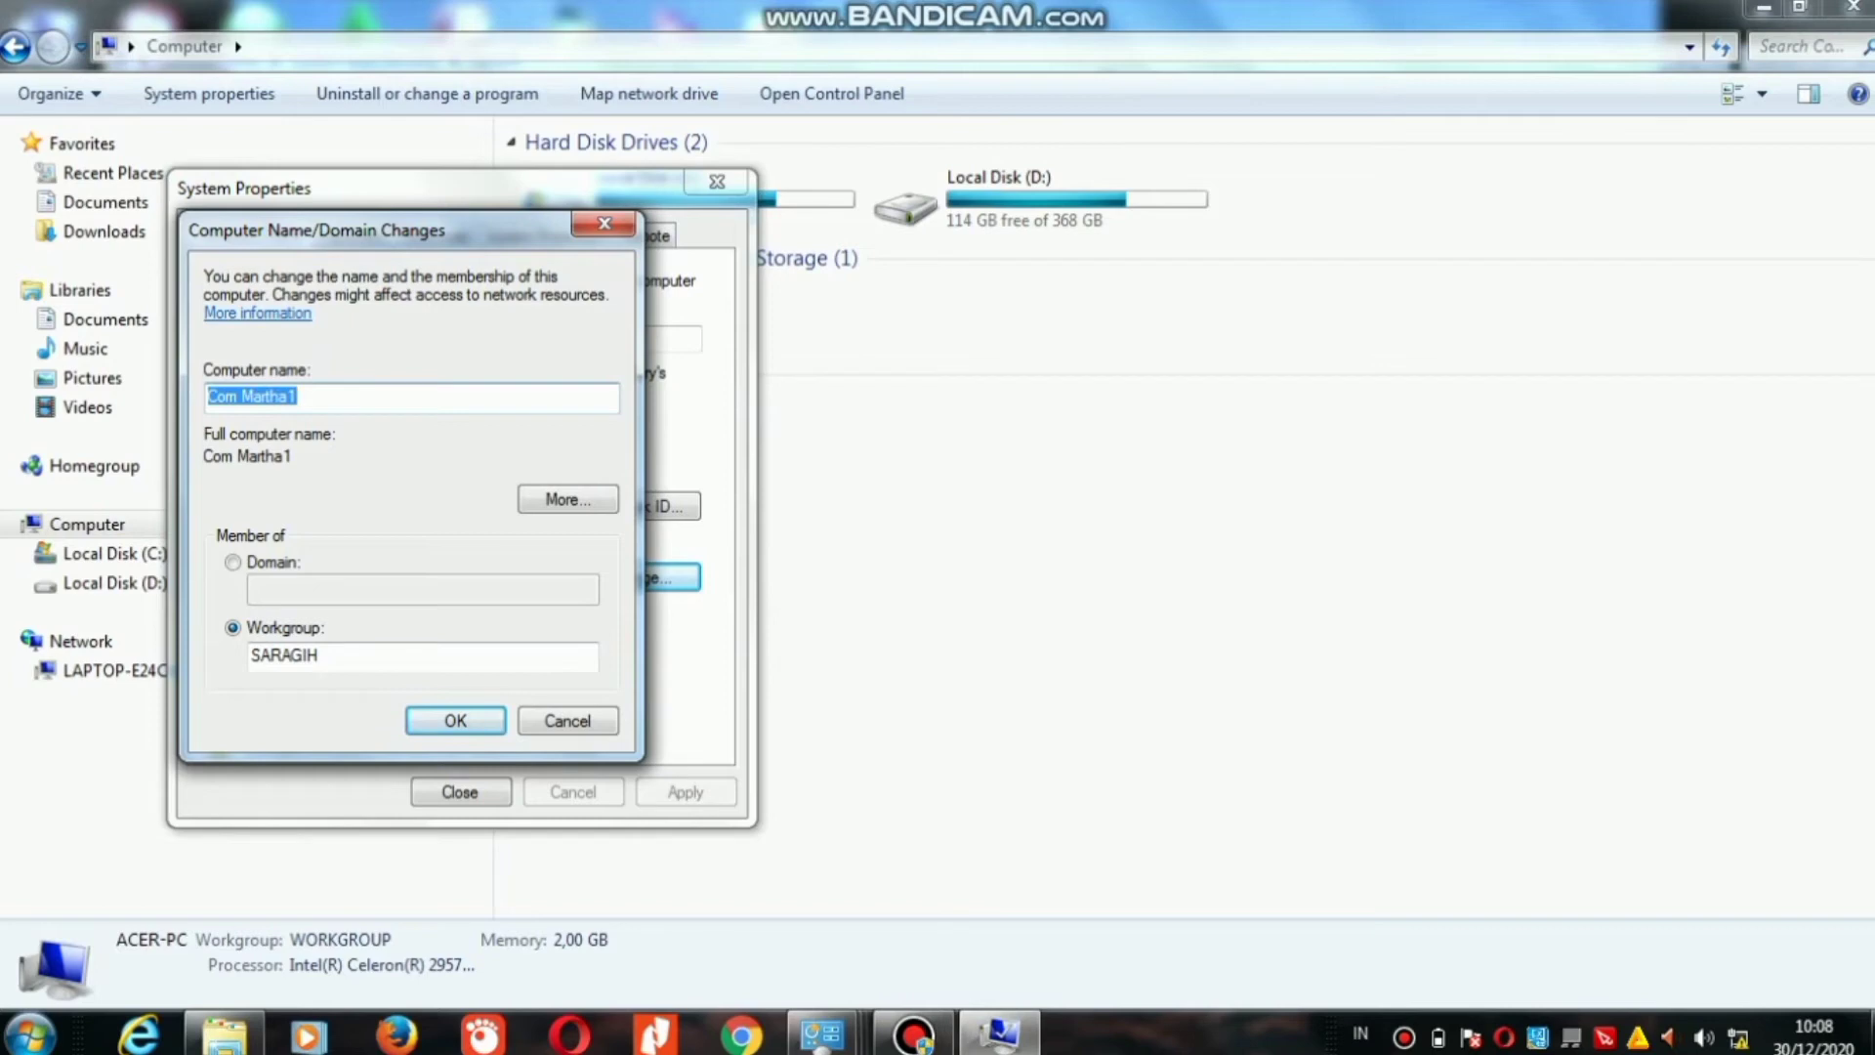
key("BackSpace")
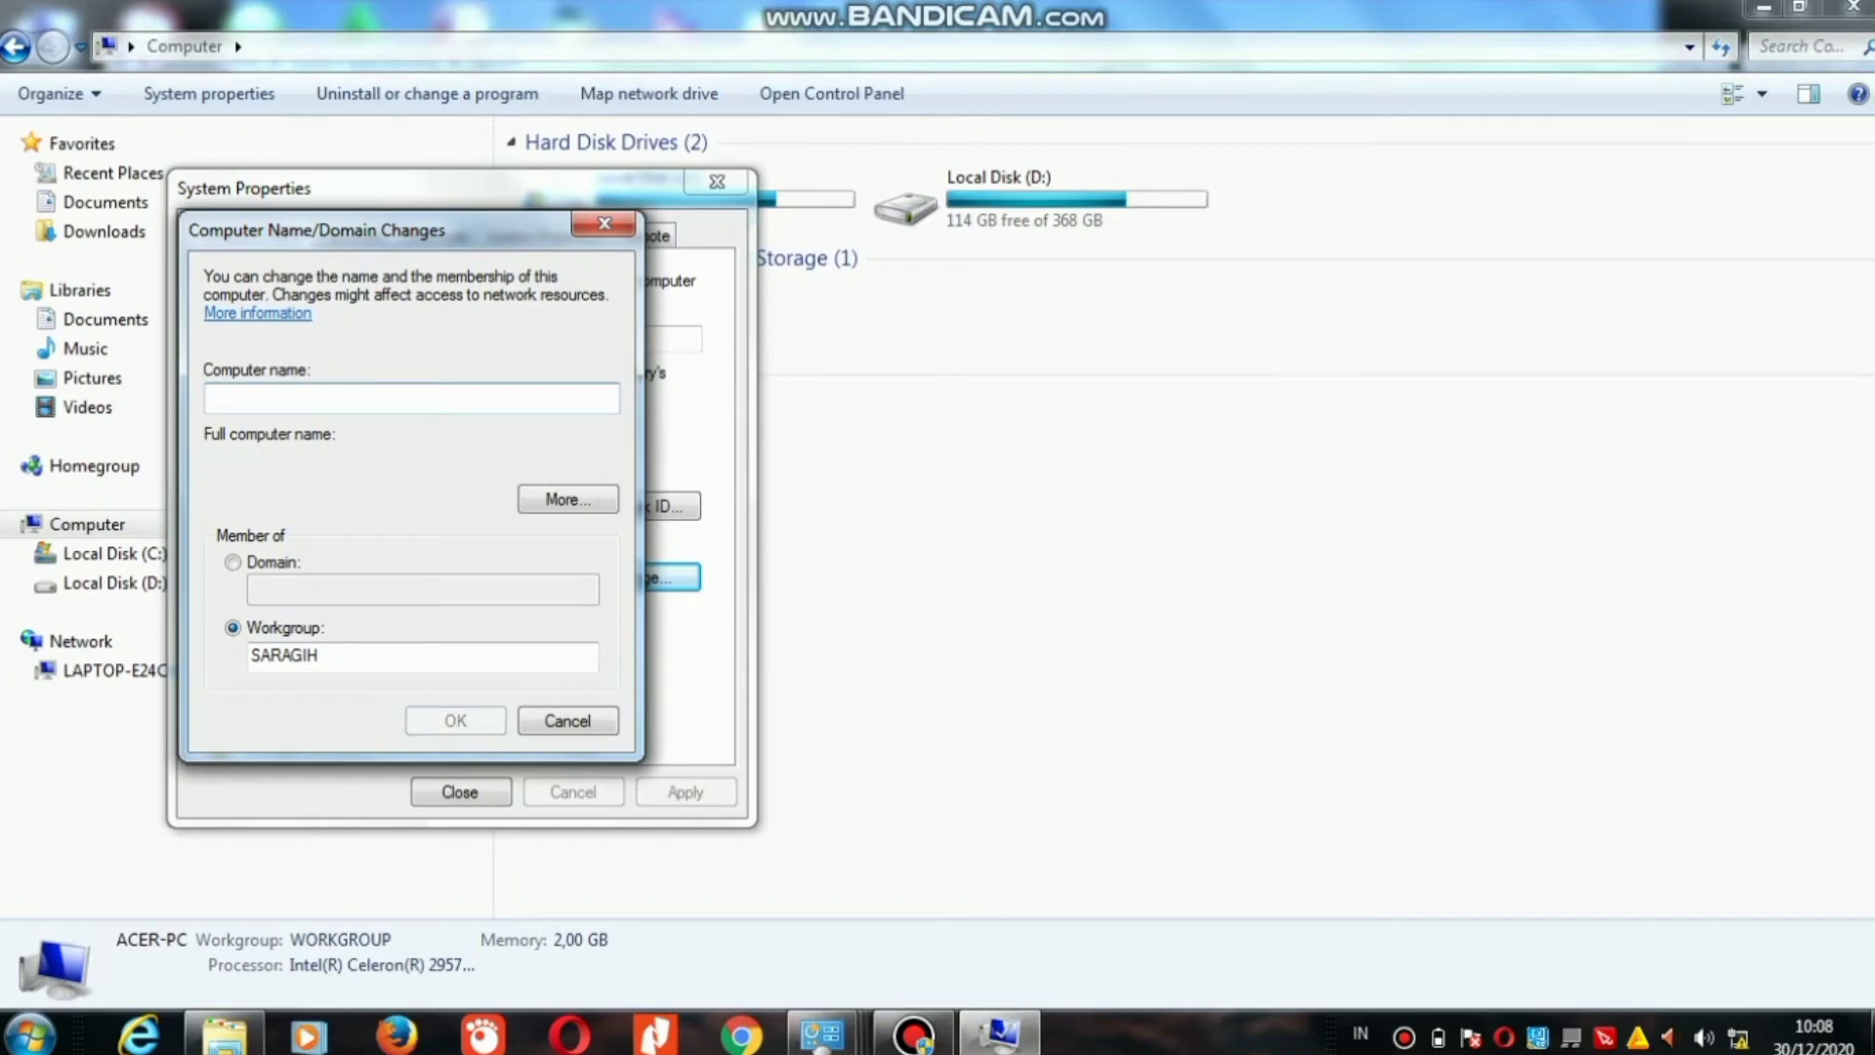
type("AcerMarth")
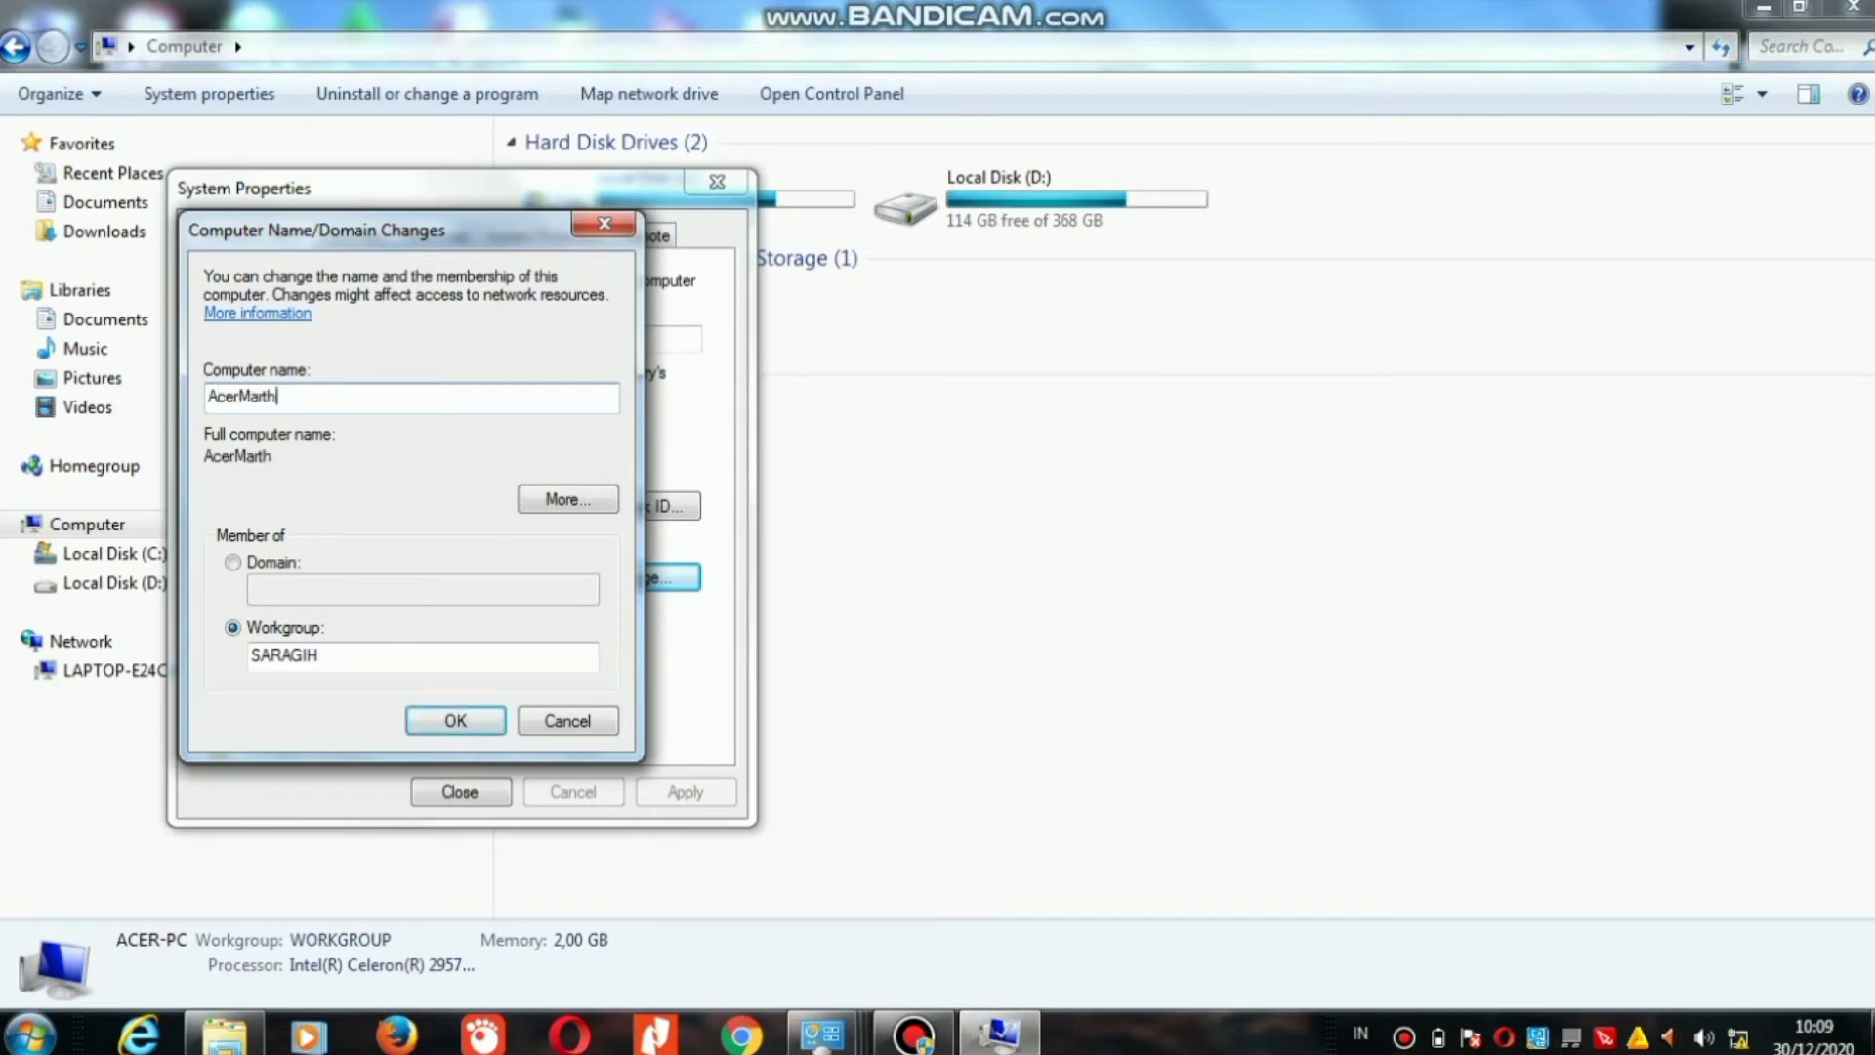
type("a")
key("Return")
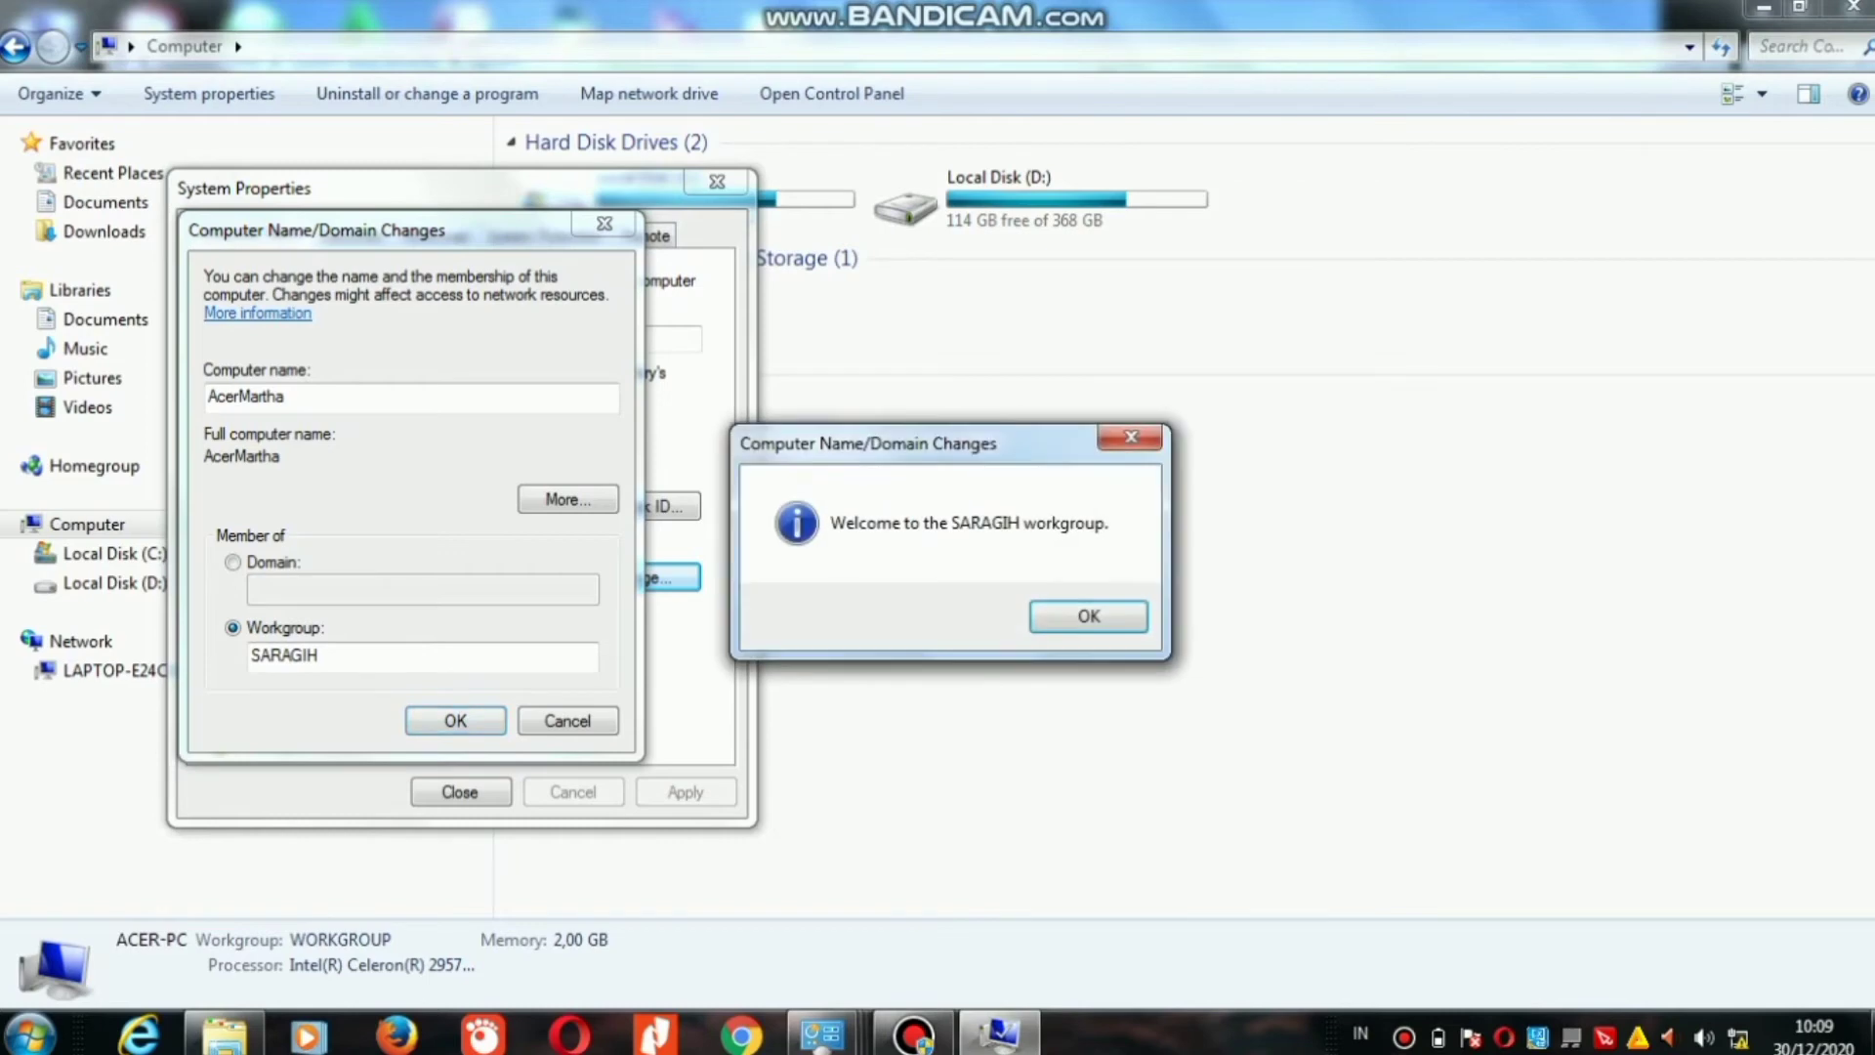
key("Return")
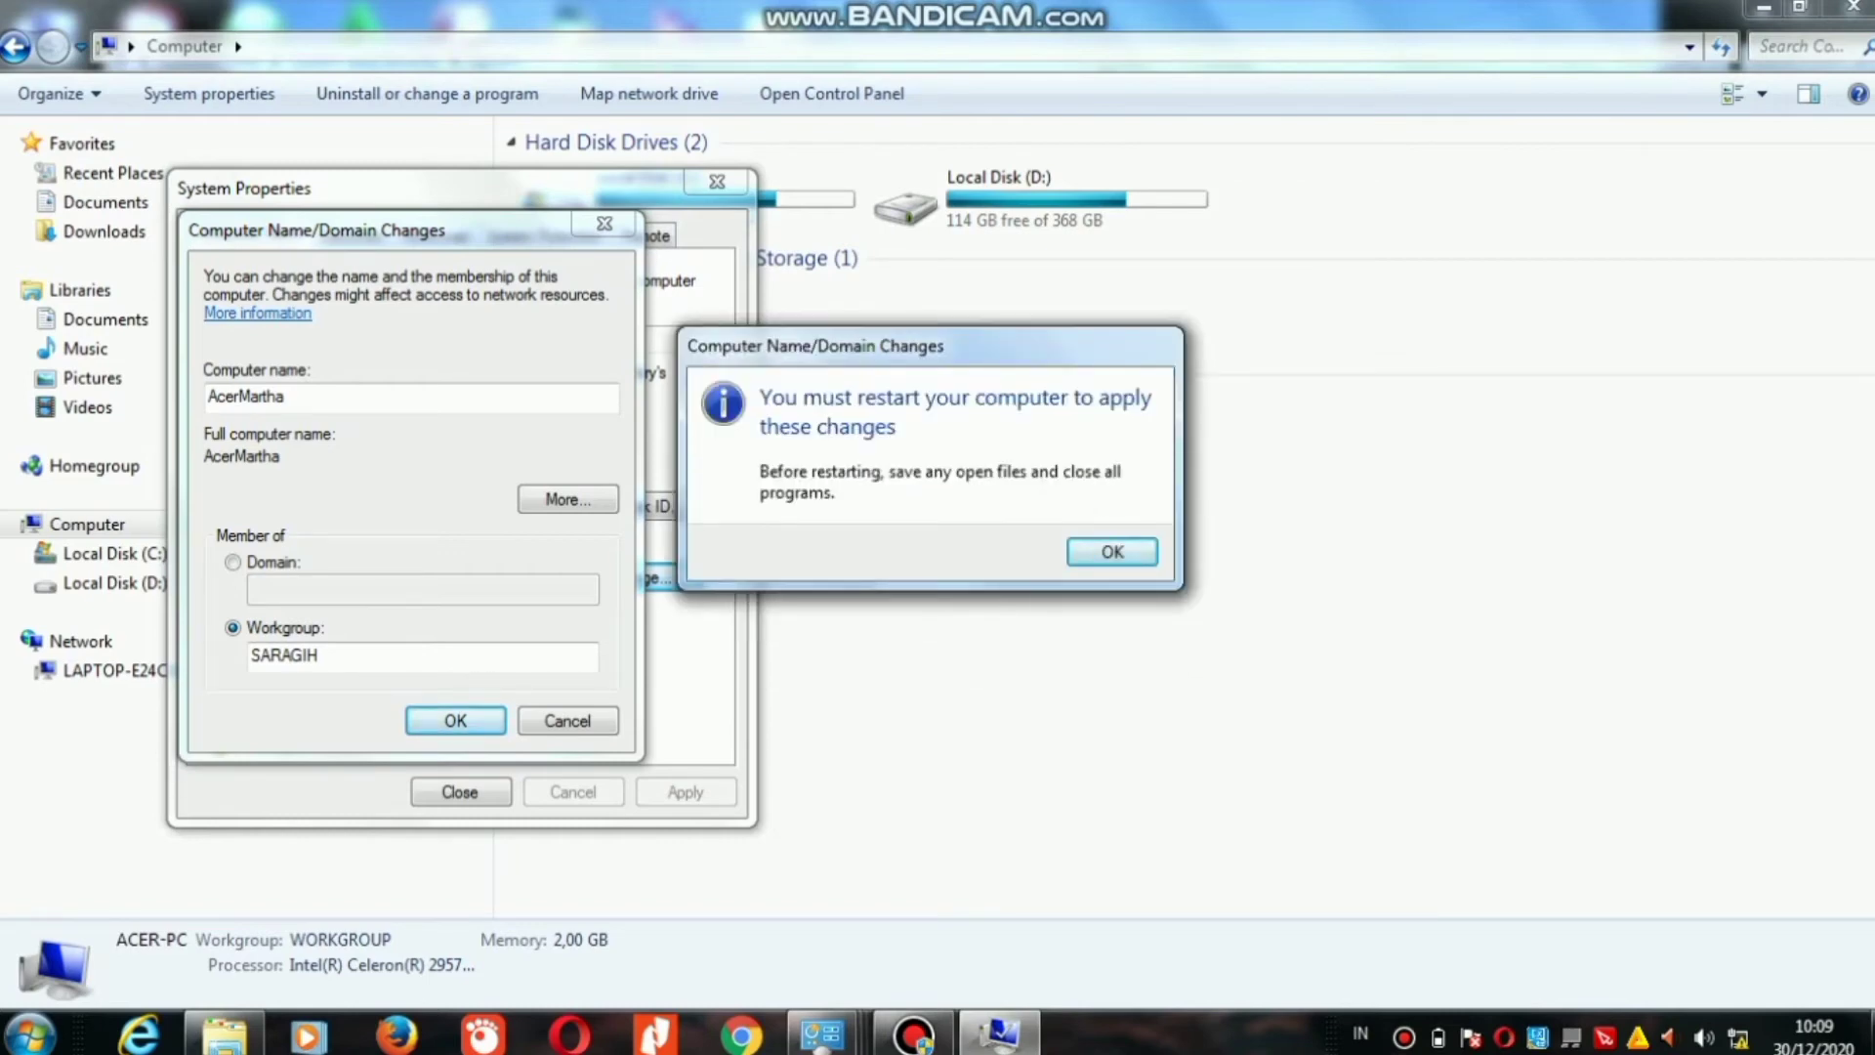
key("Return")
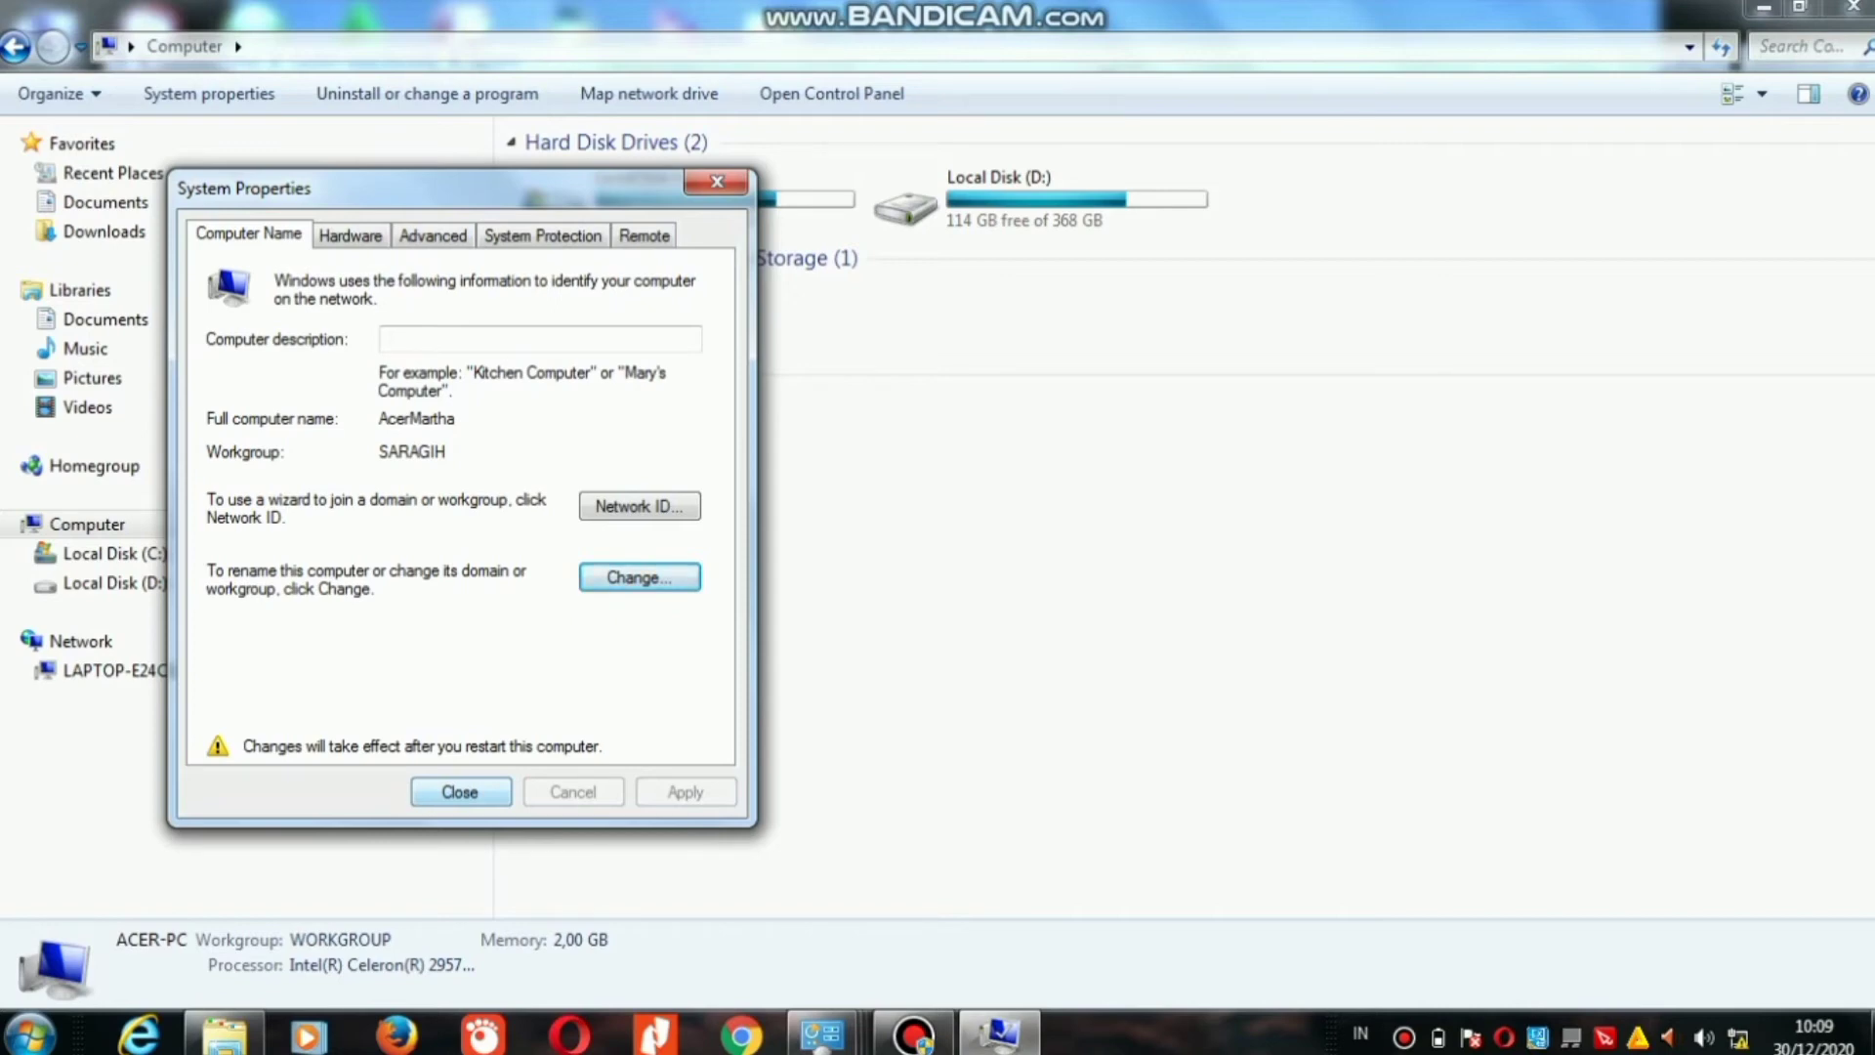
left_click(460, 792)
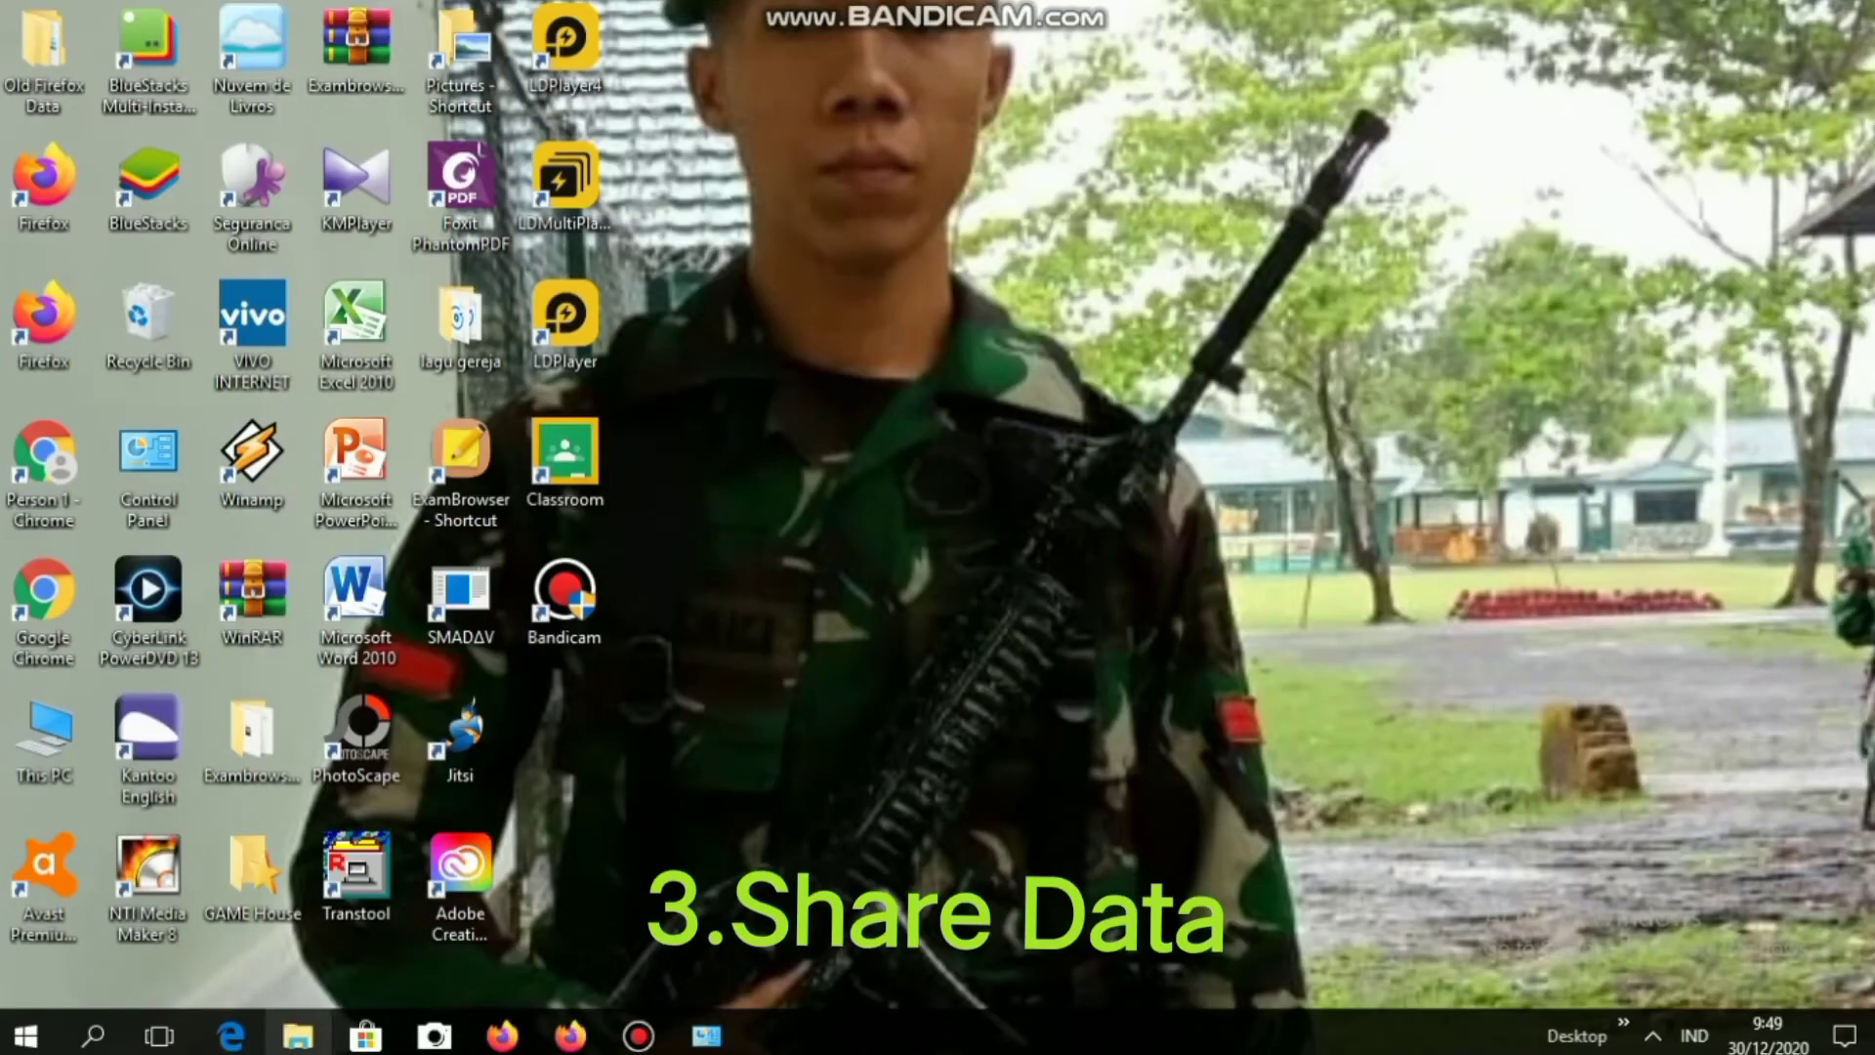
On the first computer, open the File Sharing settings for the folder in Pictures named with the owner's first name.
left_click(298, 1035)
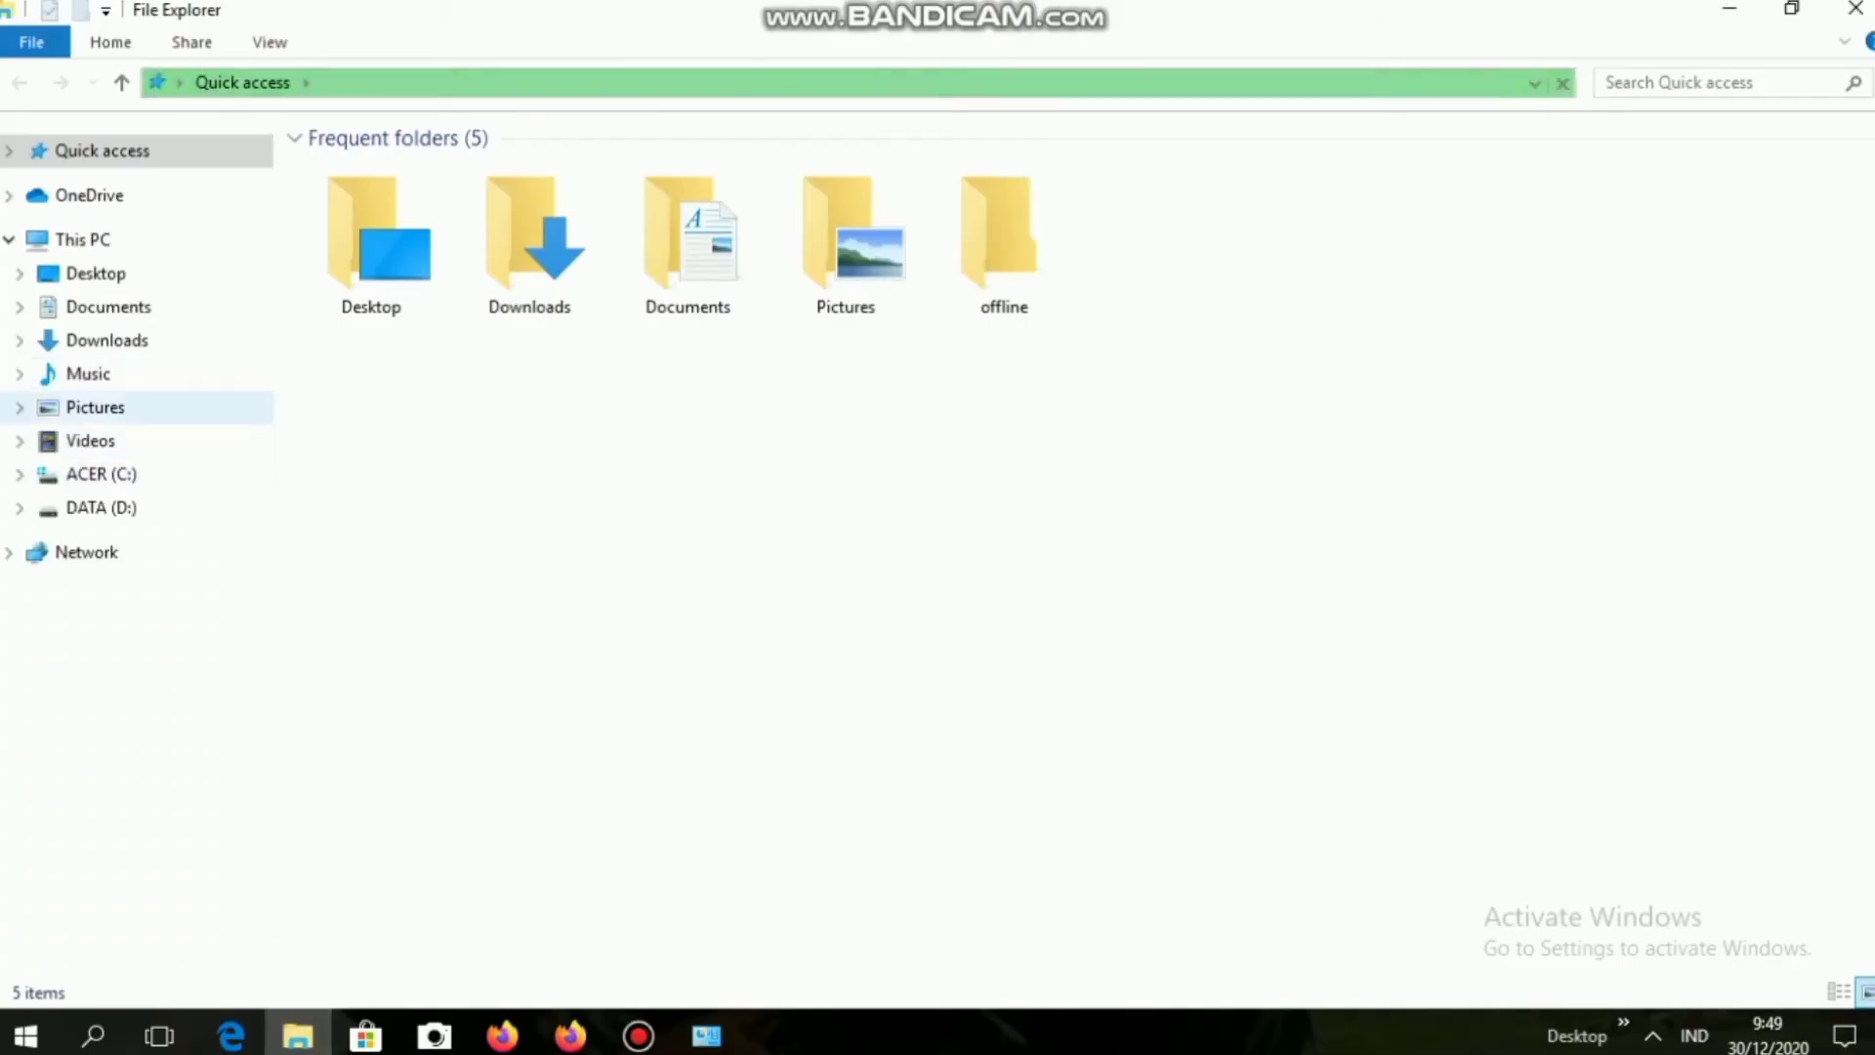
left_click(95, 406)
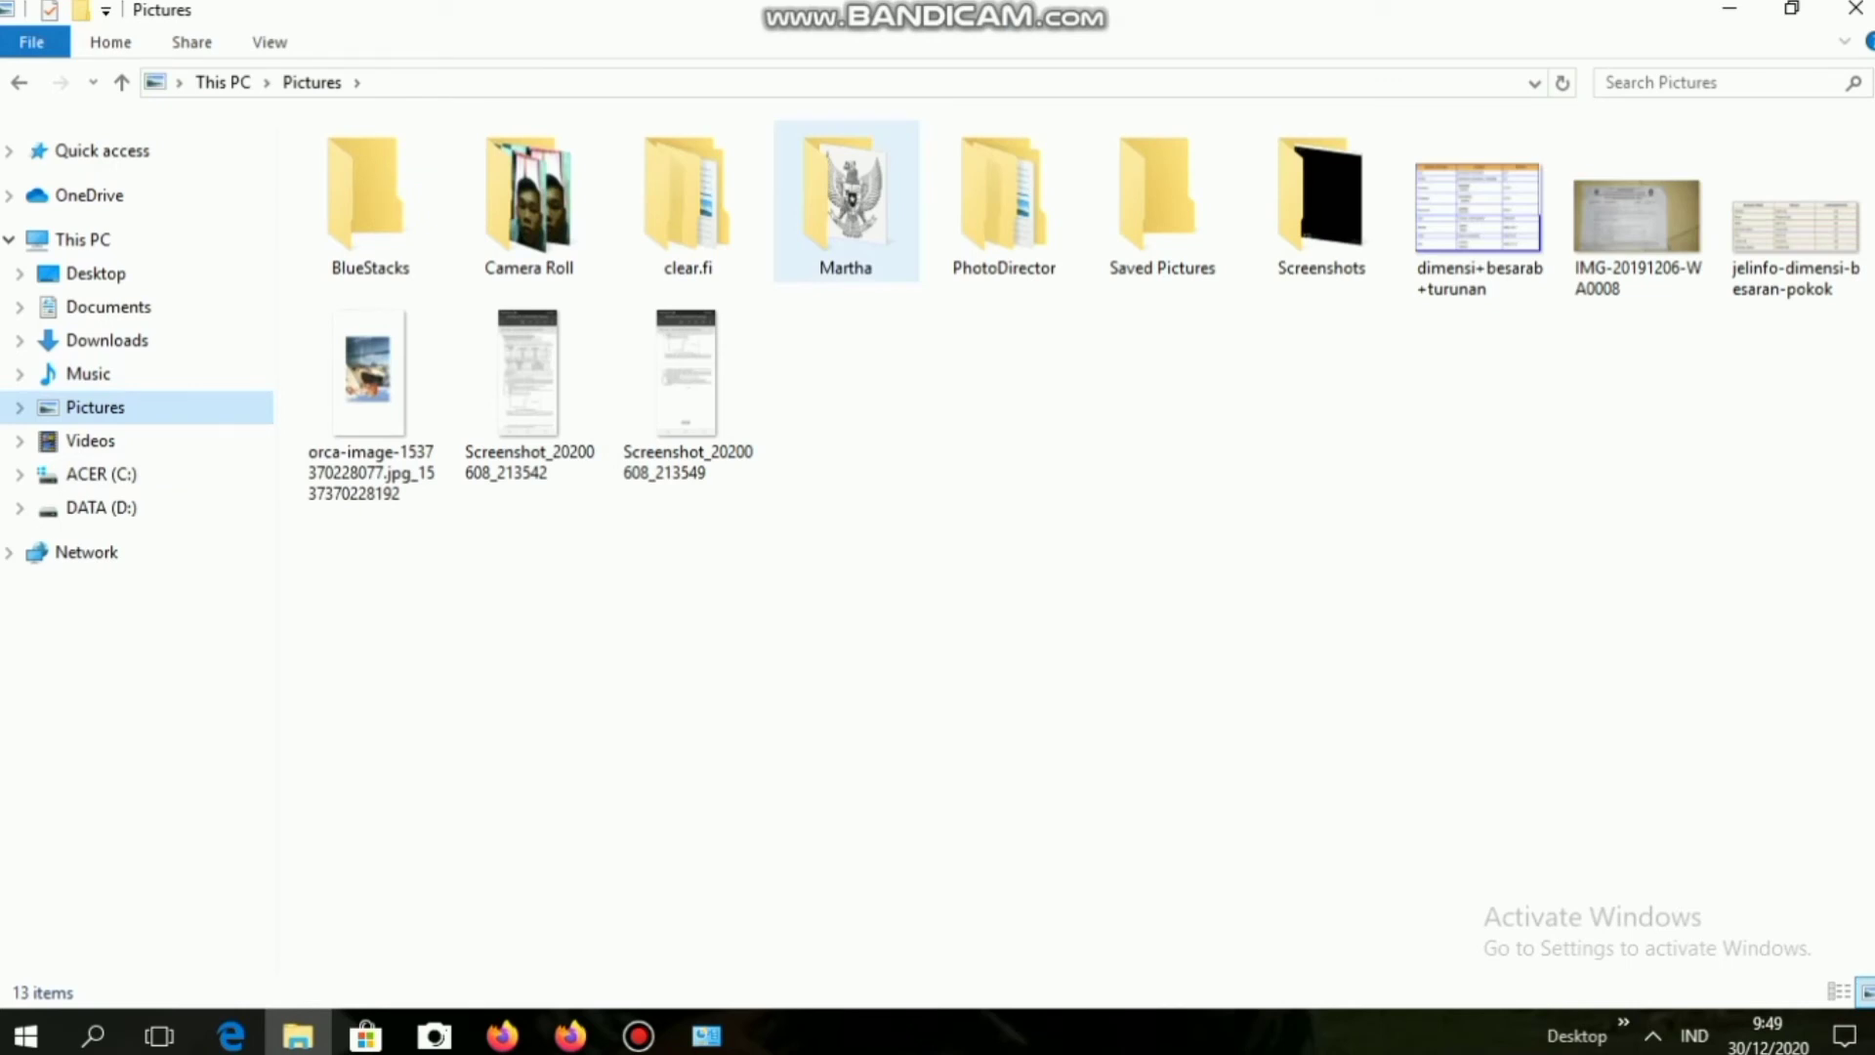
left_click(830, 225)
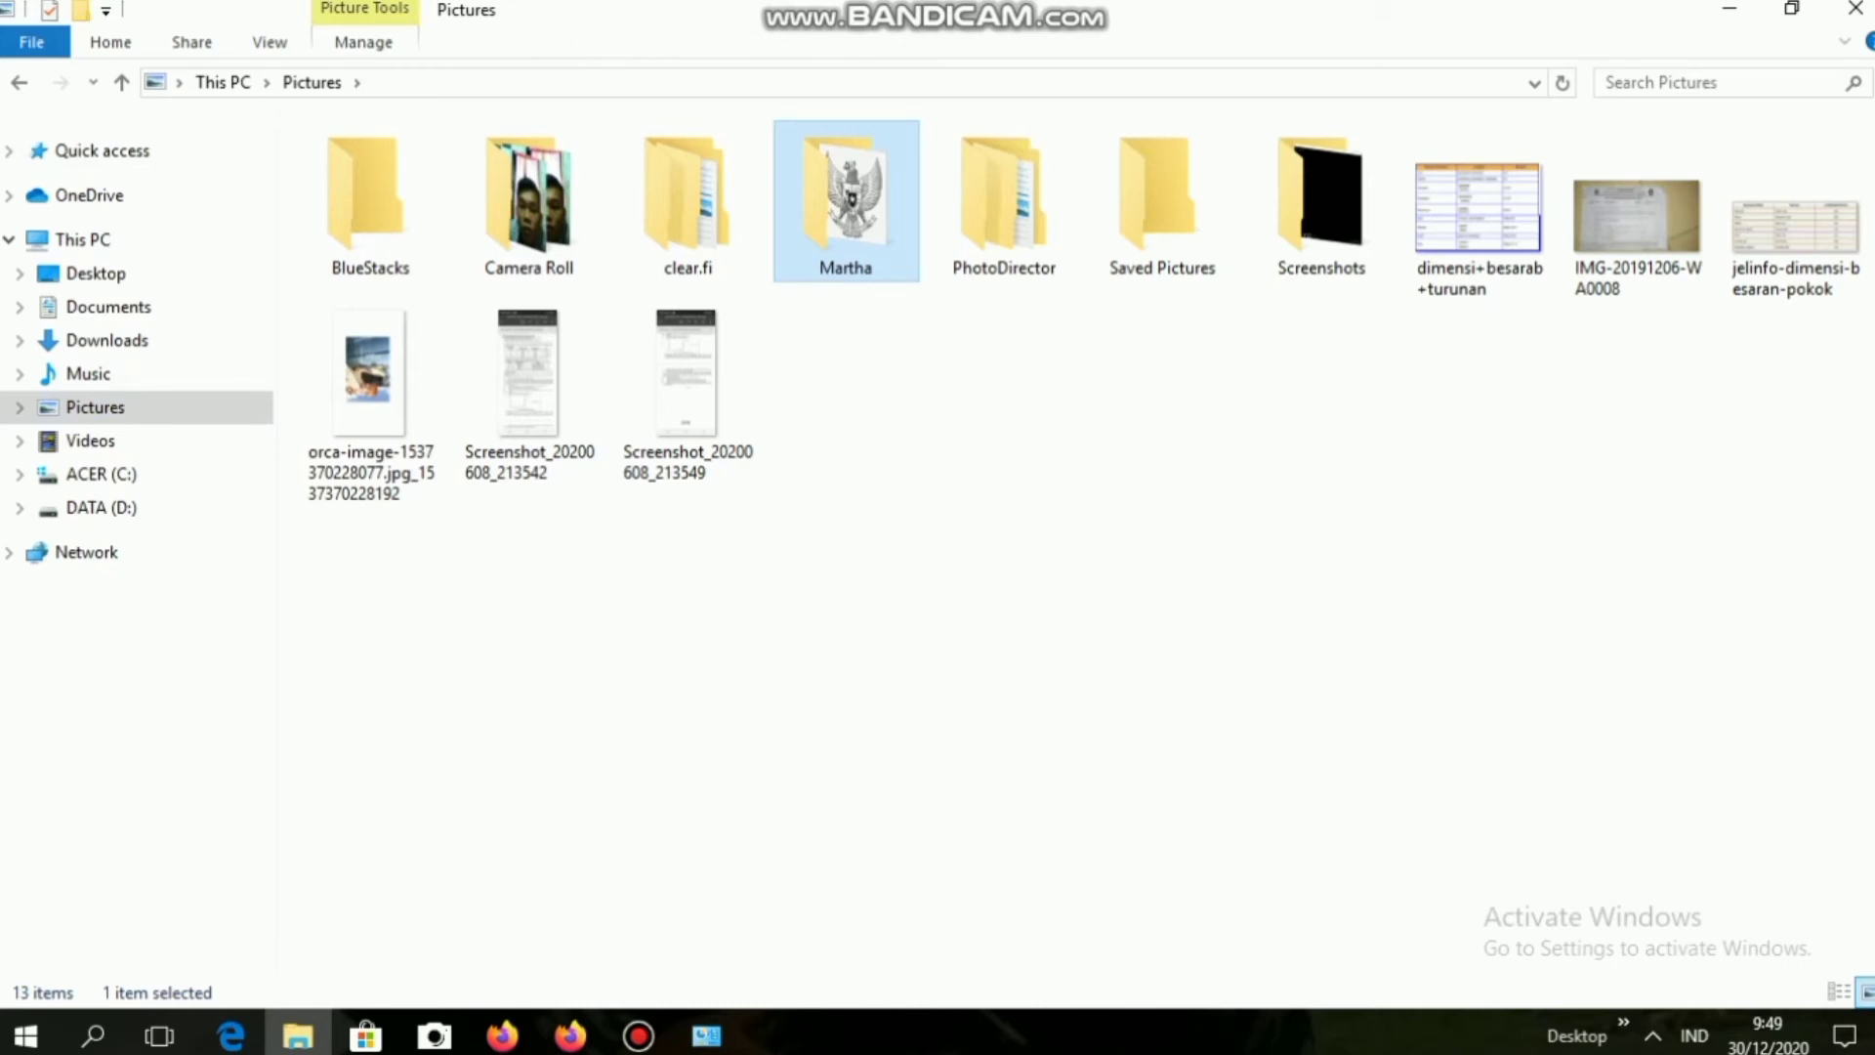
right_click(810, 195)
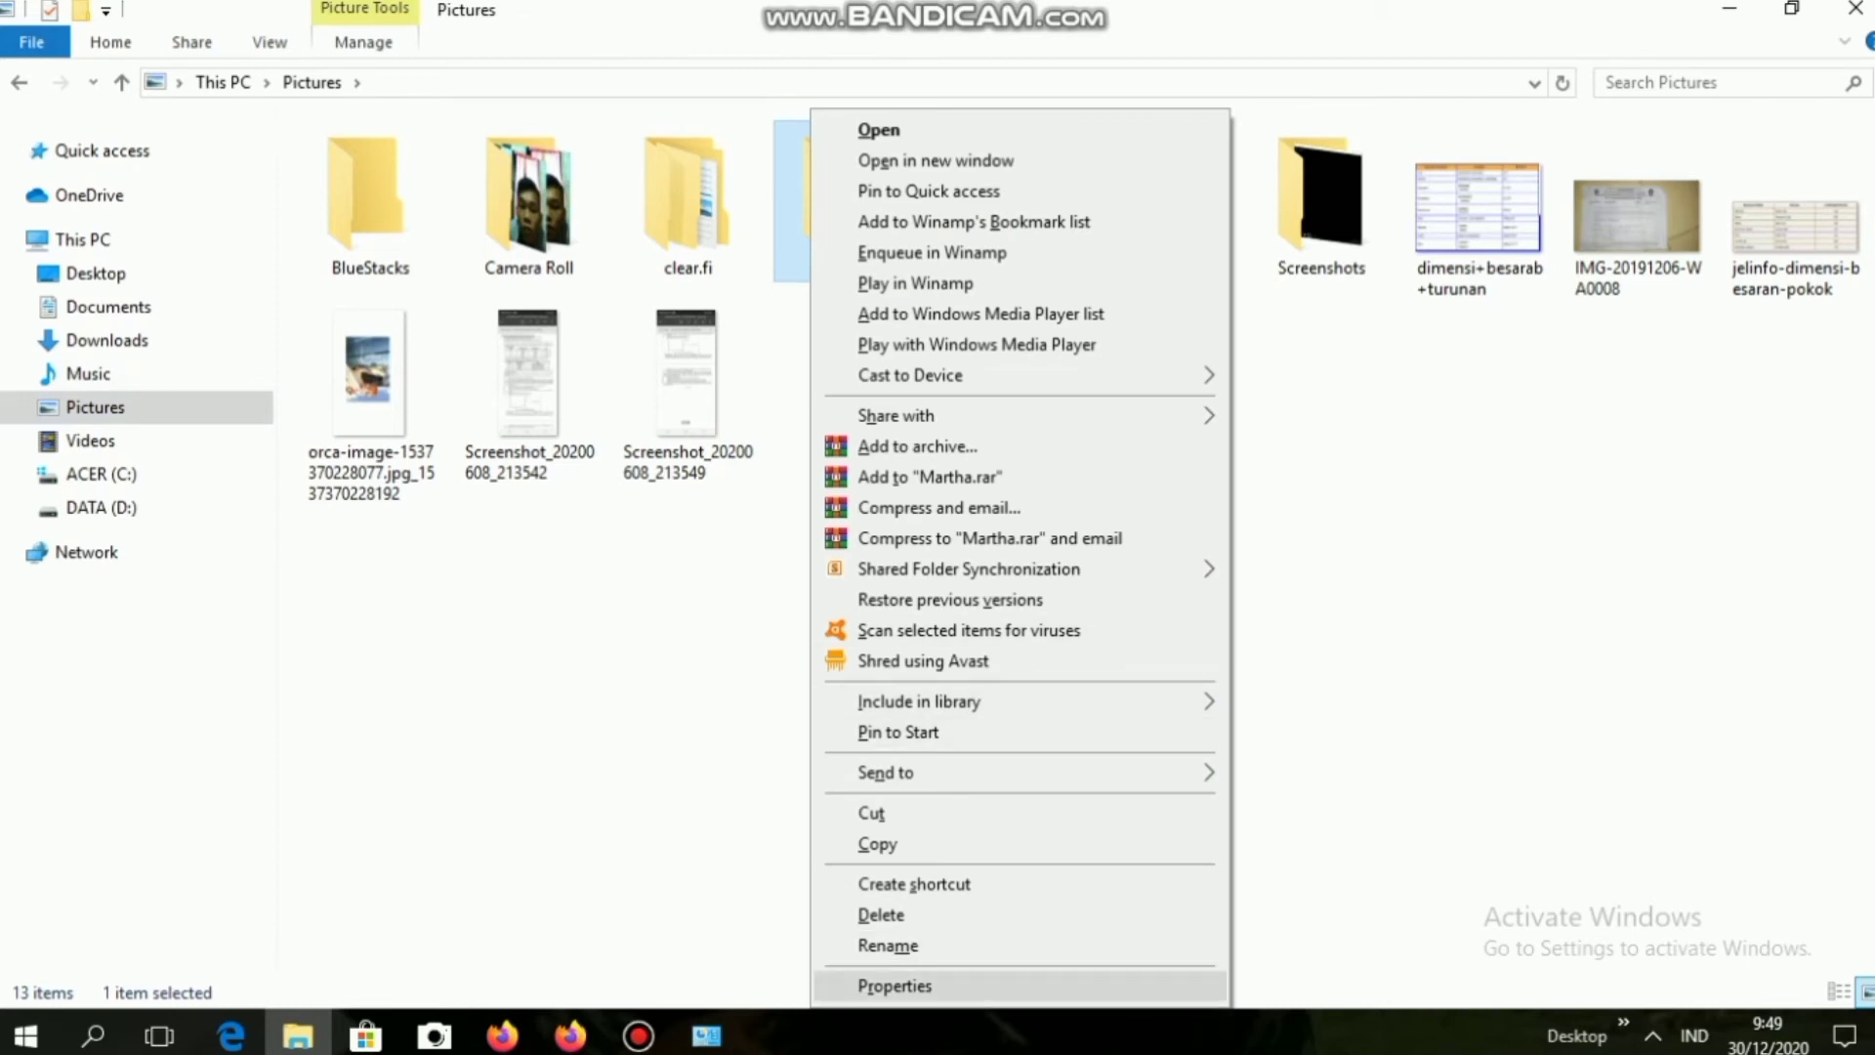
left_click(894, 986)
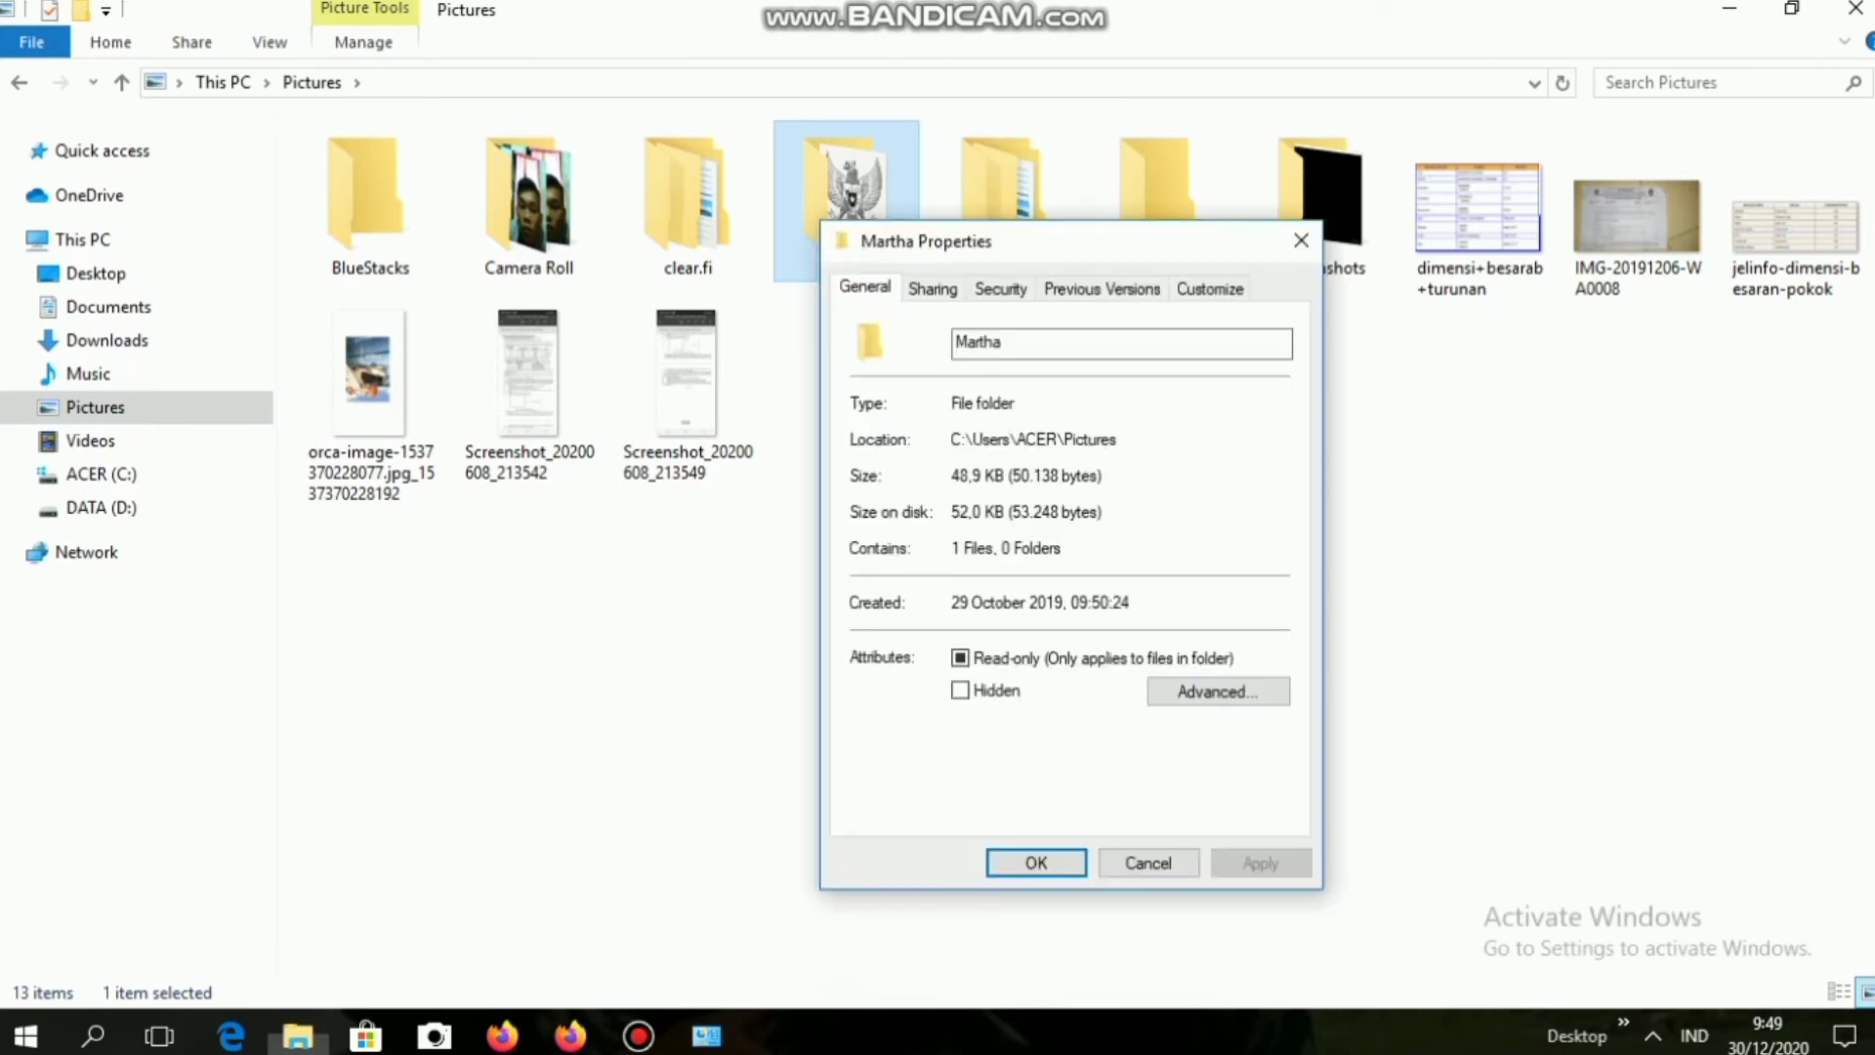
left_click(932, 288)
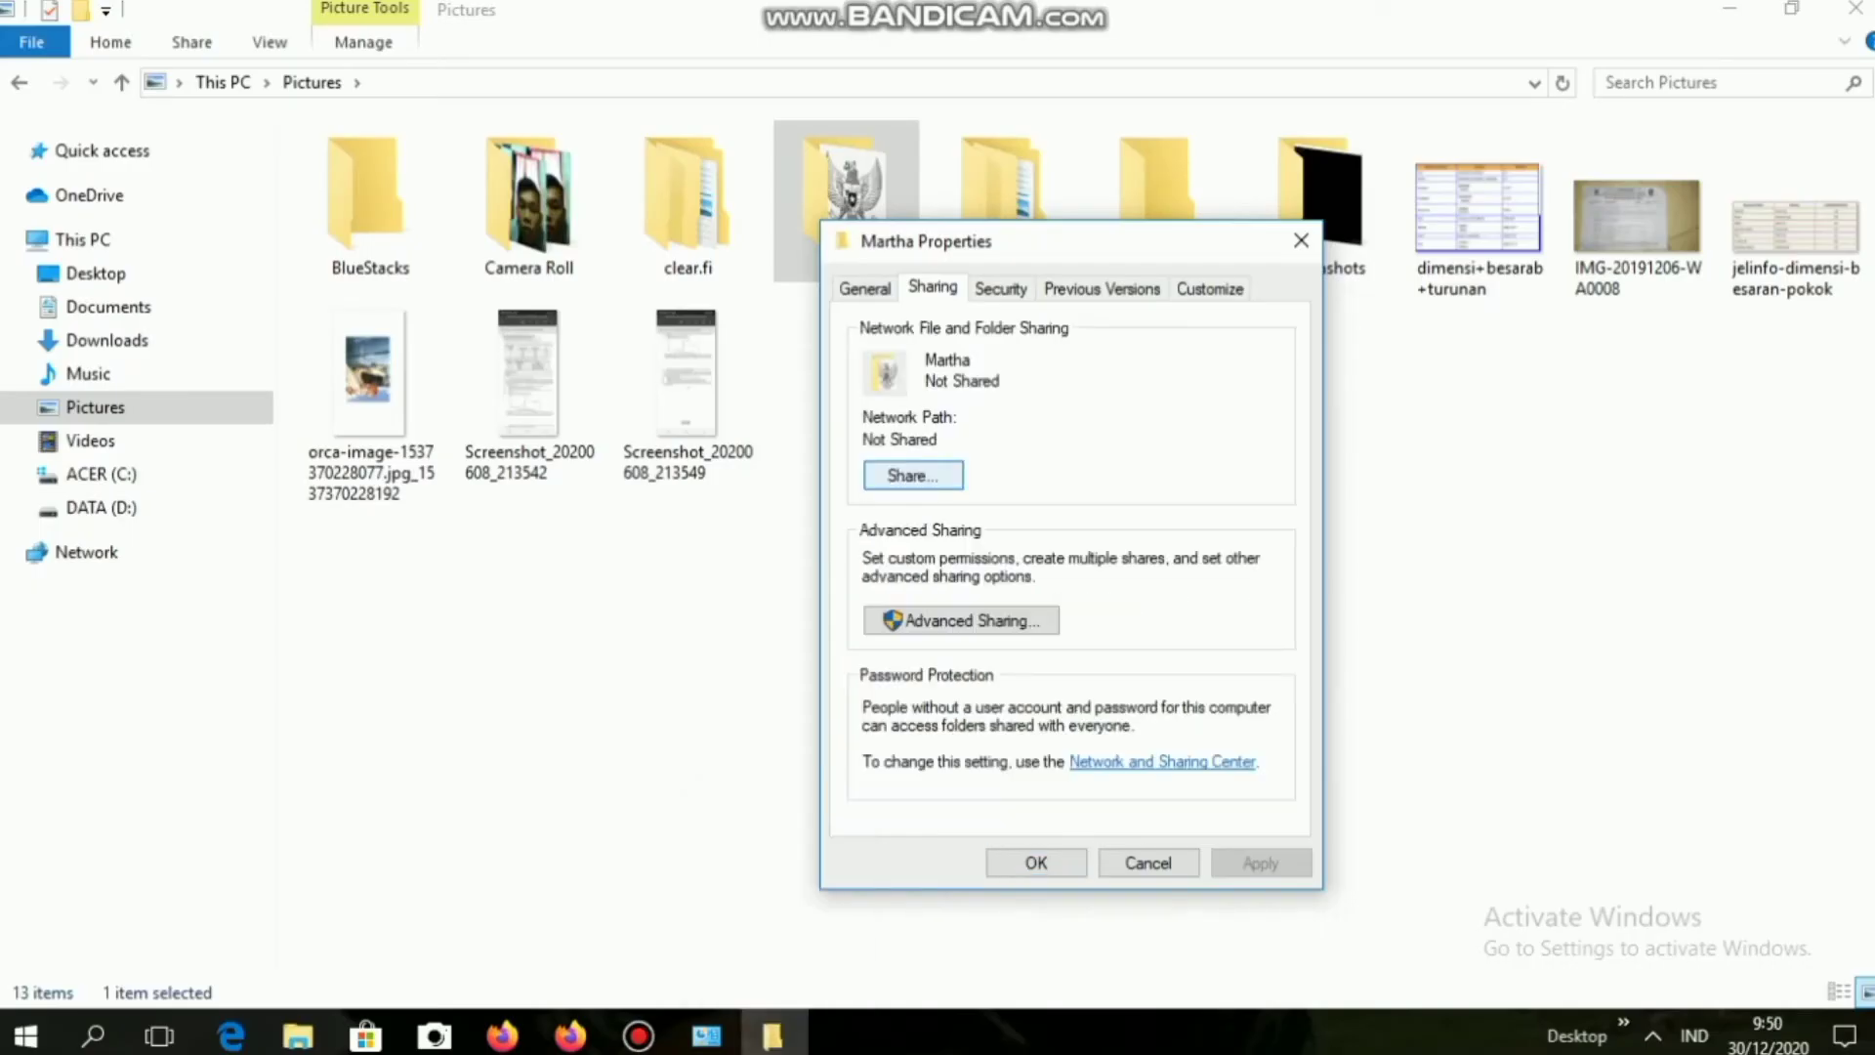
left_click(913, 475)
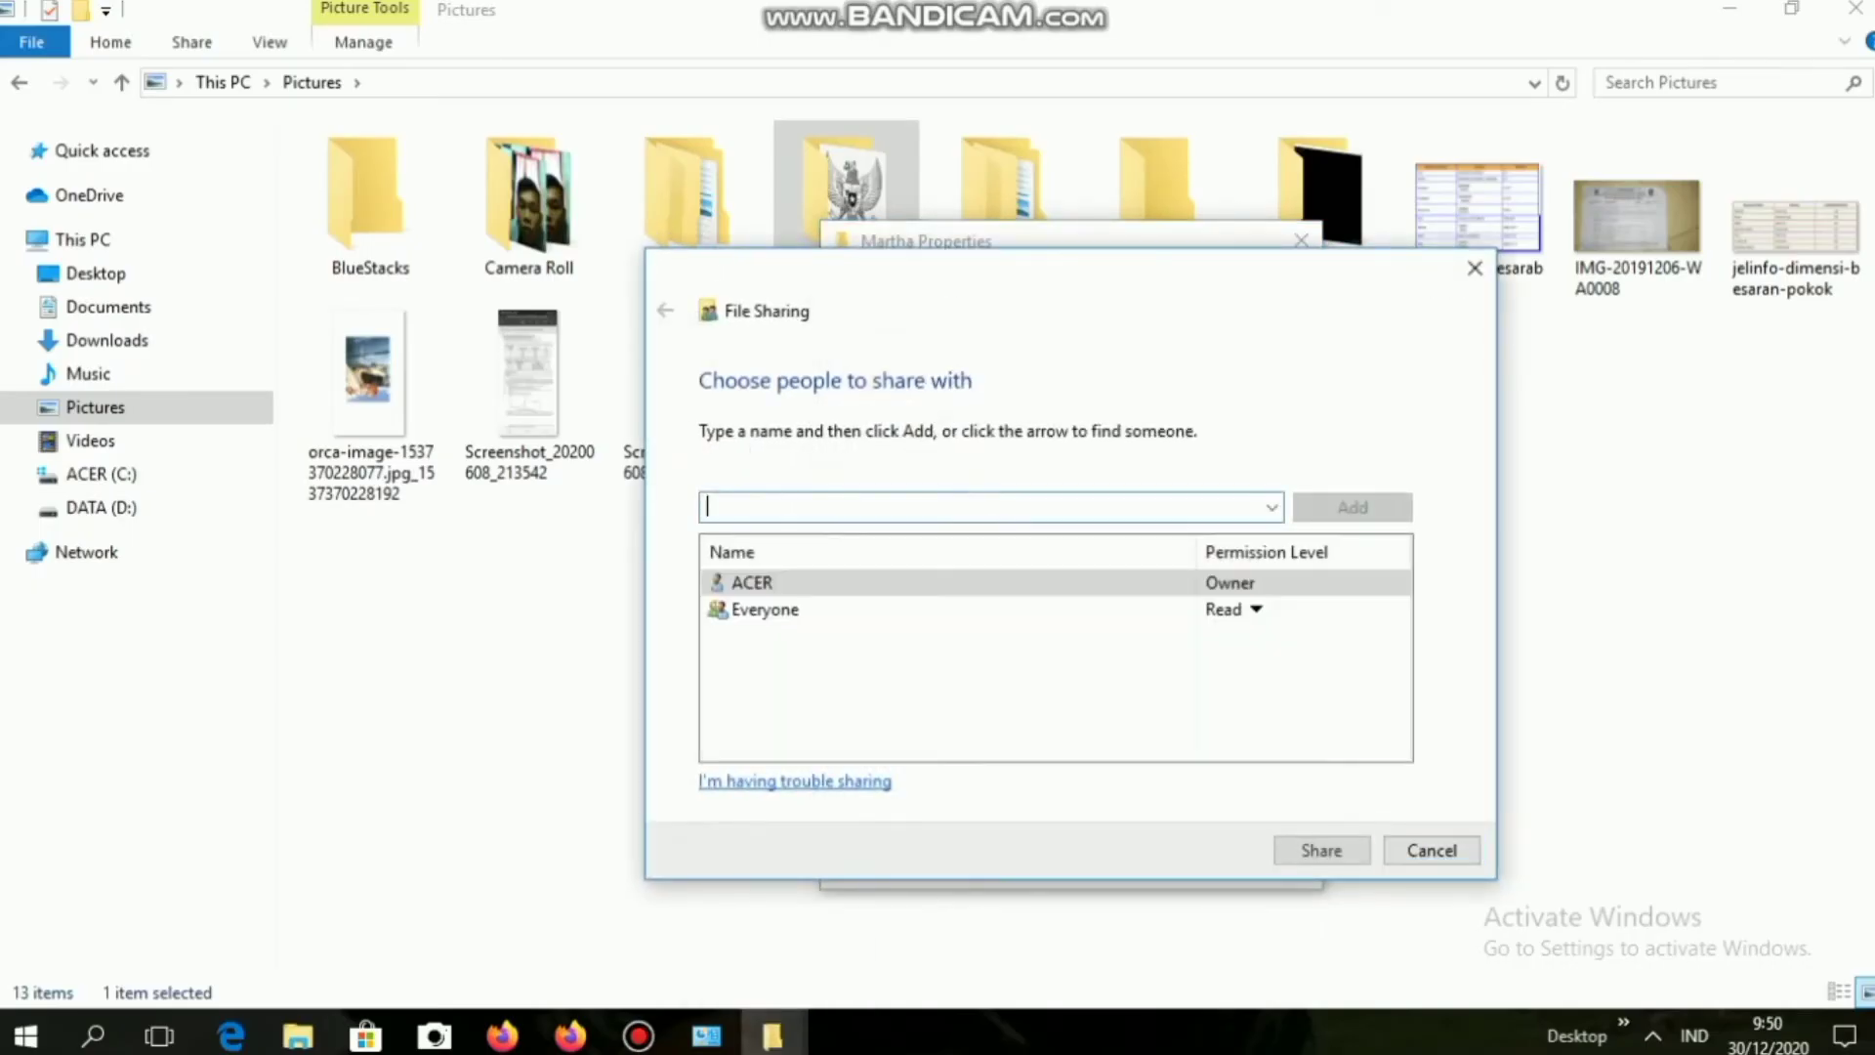
Share the folder with Everyone at the Read/Write permission level and finish the sharing wizard.
left_click(1272, 507)
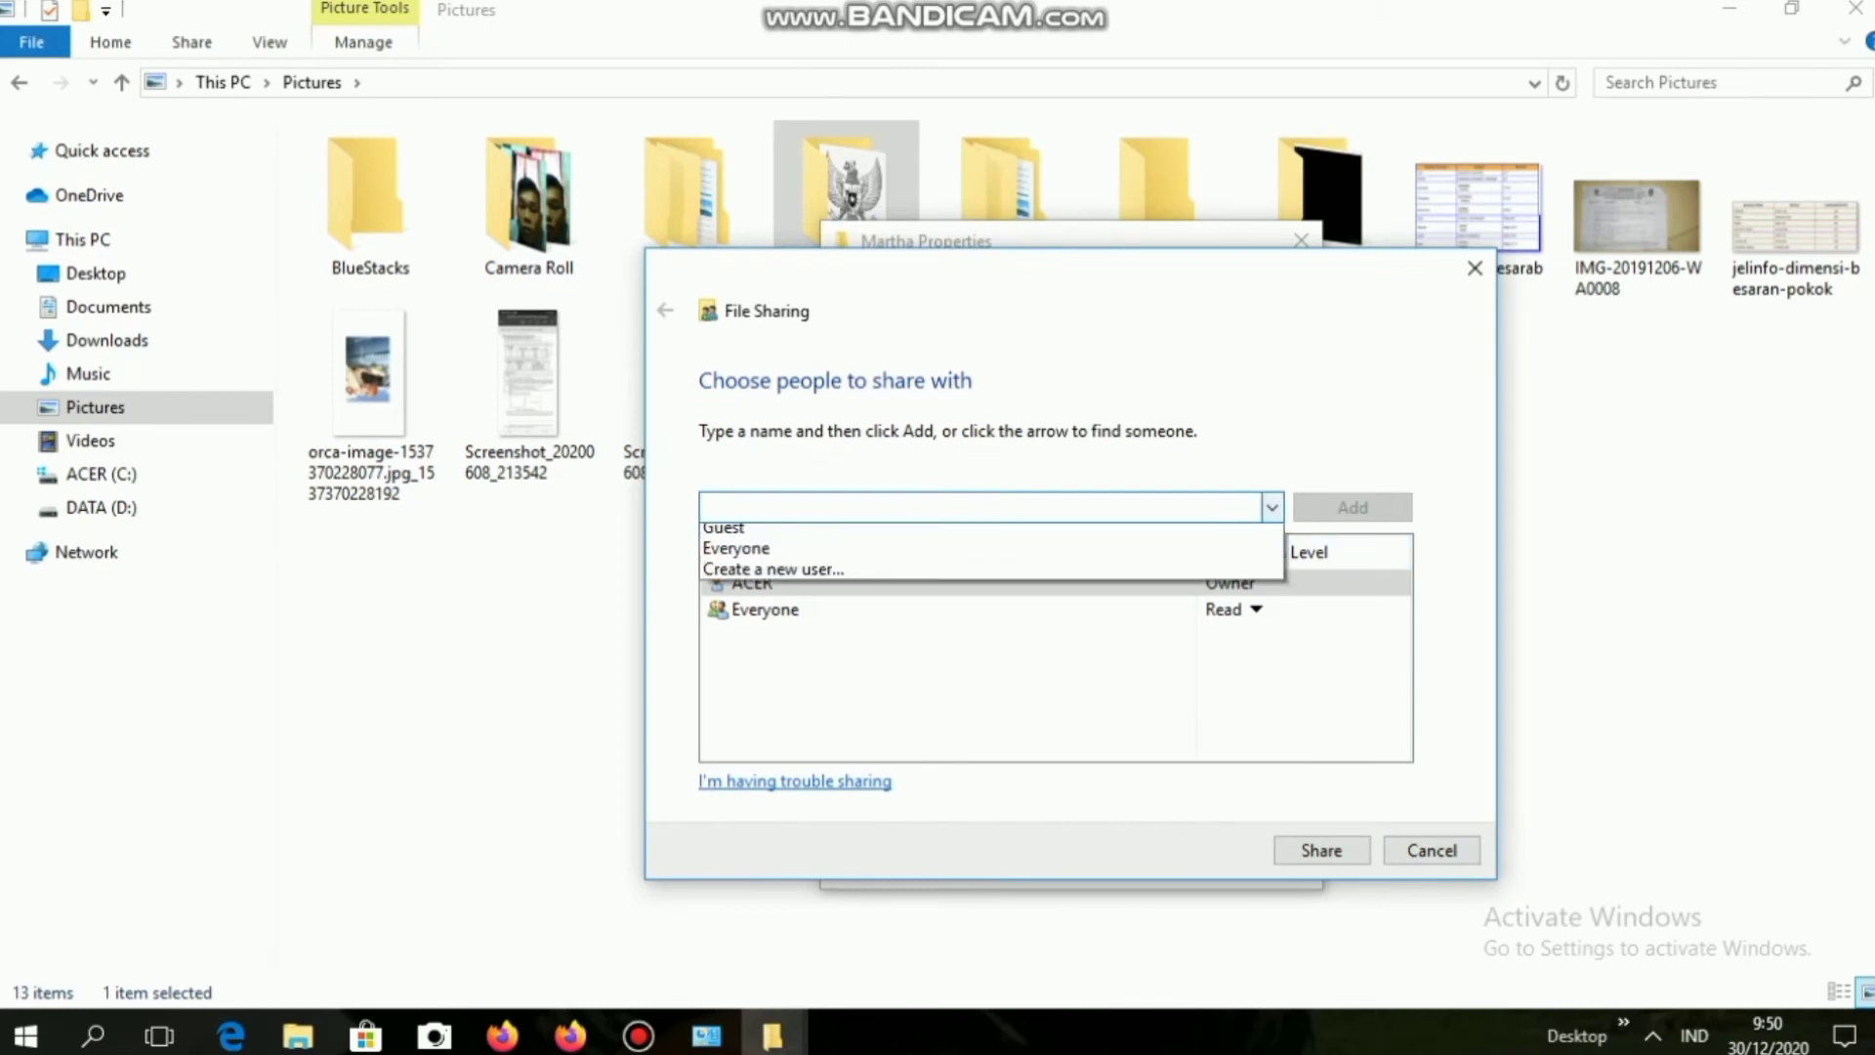
left_click(991, 577)
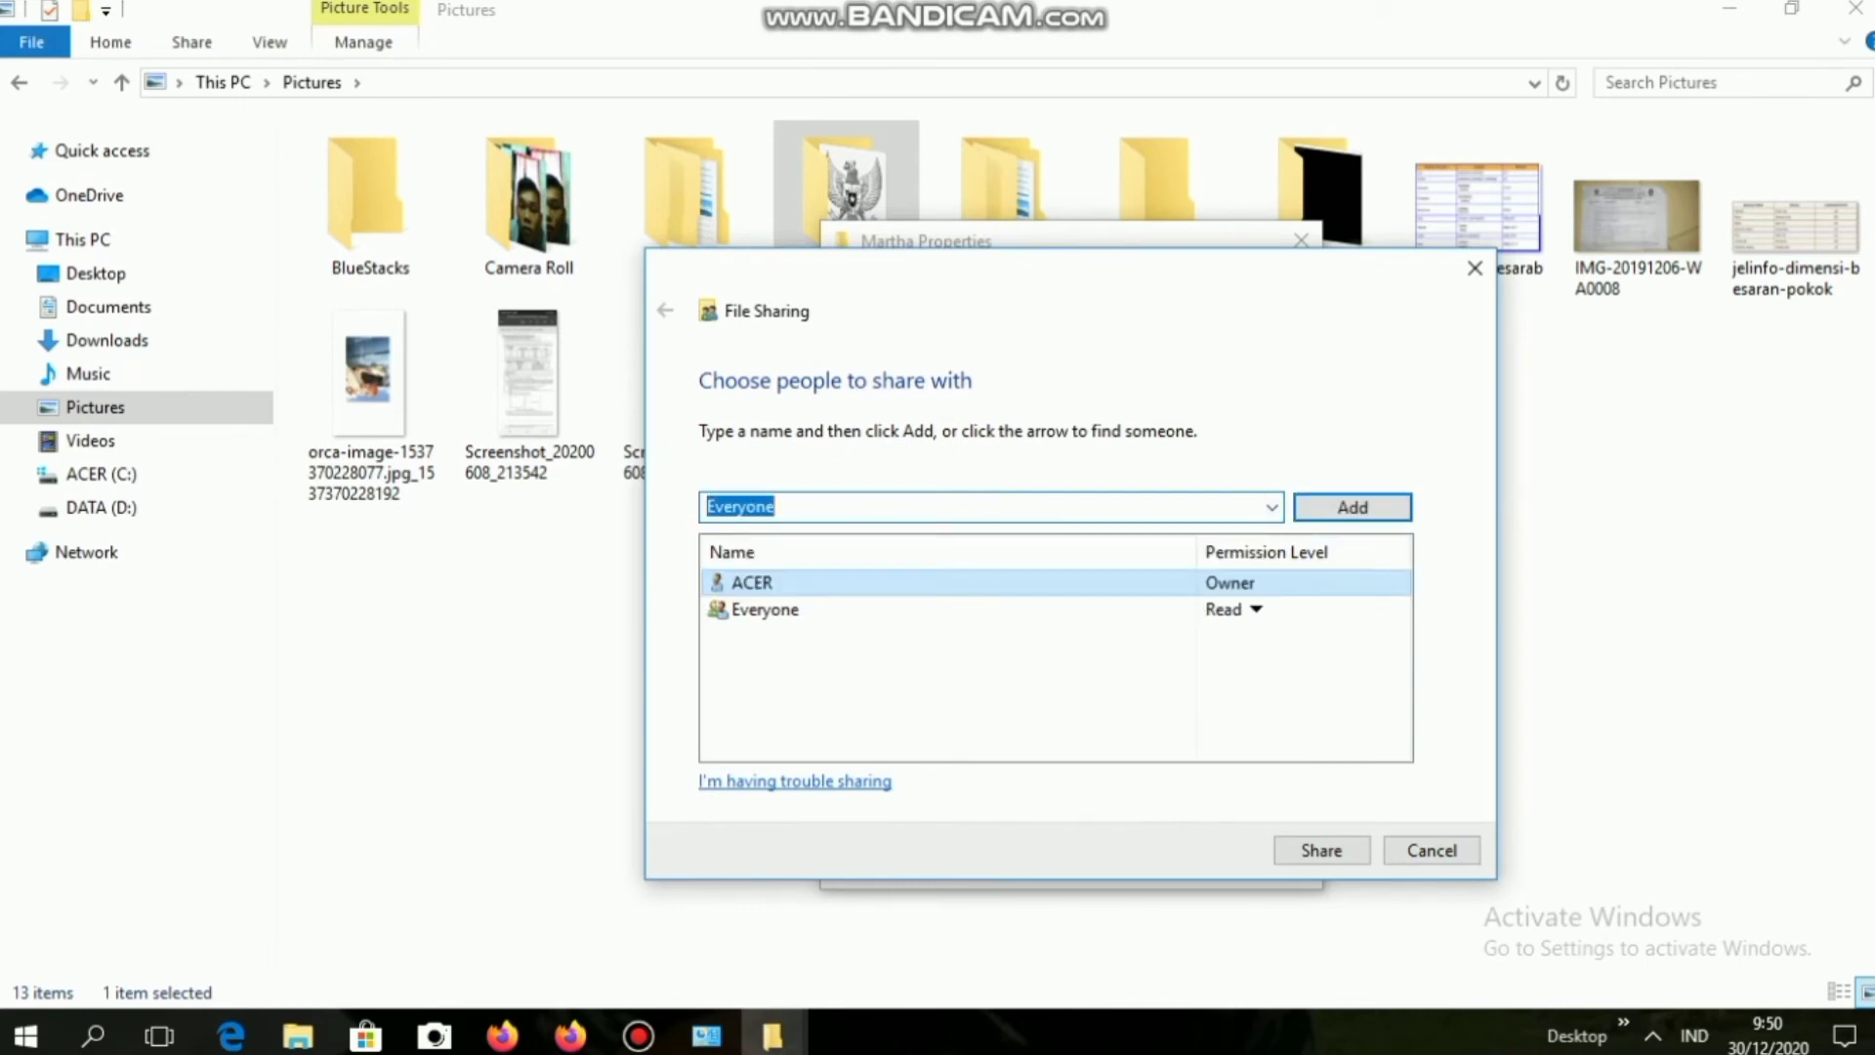
left_click(1353, 508)
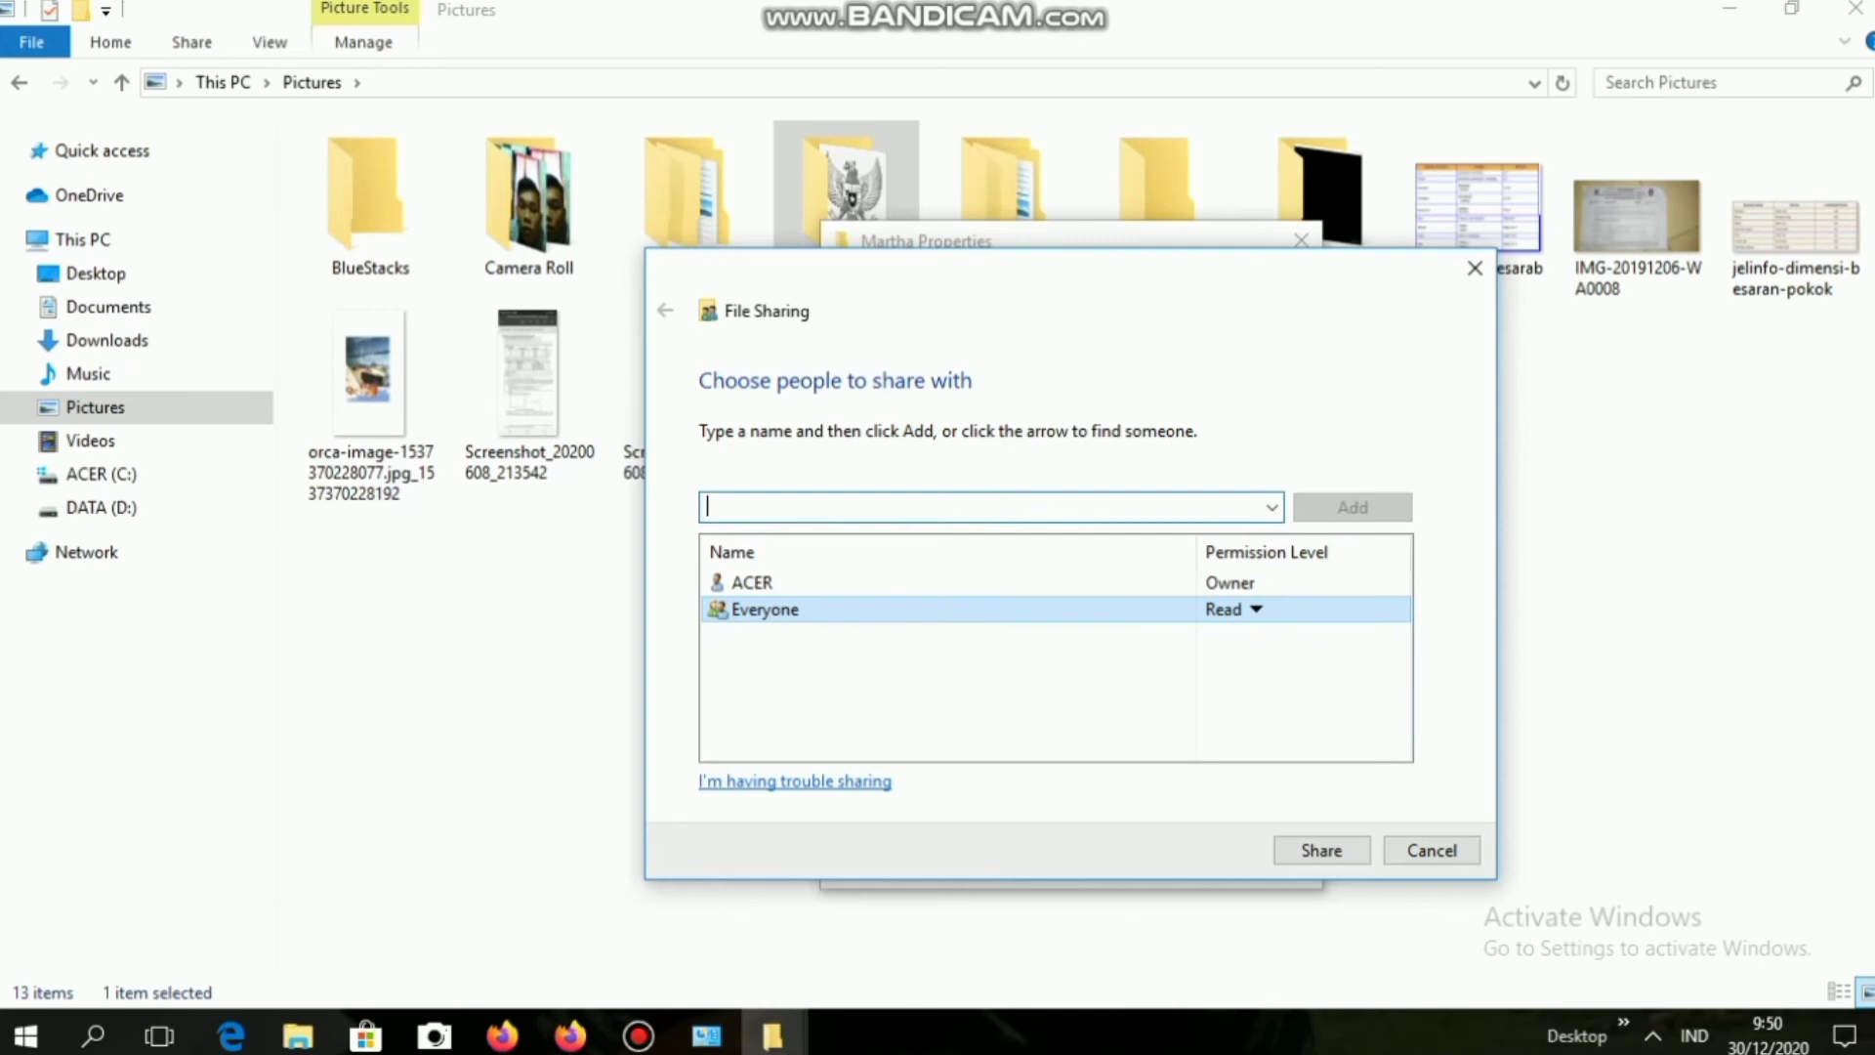
left_click(1256, 609)
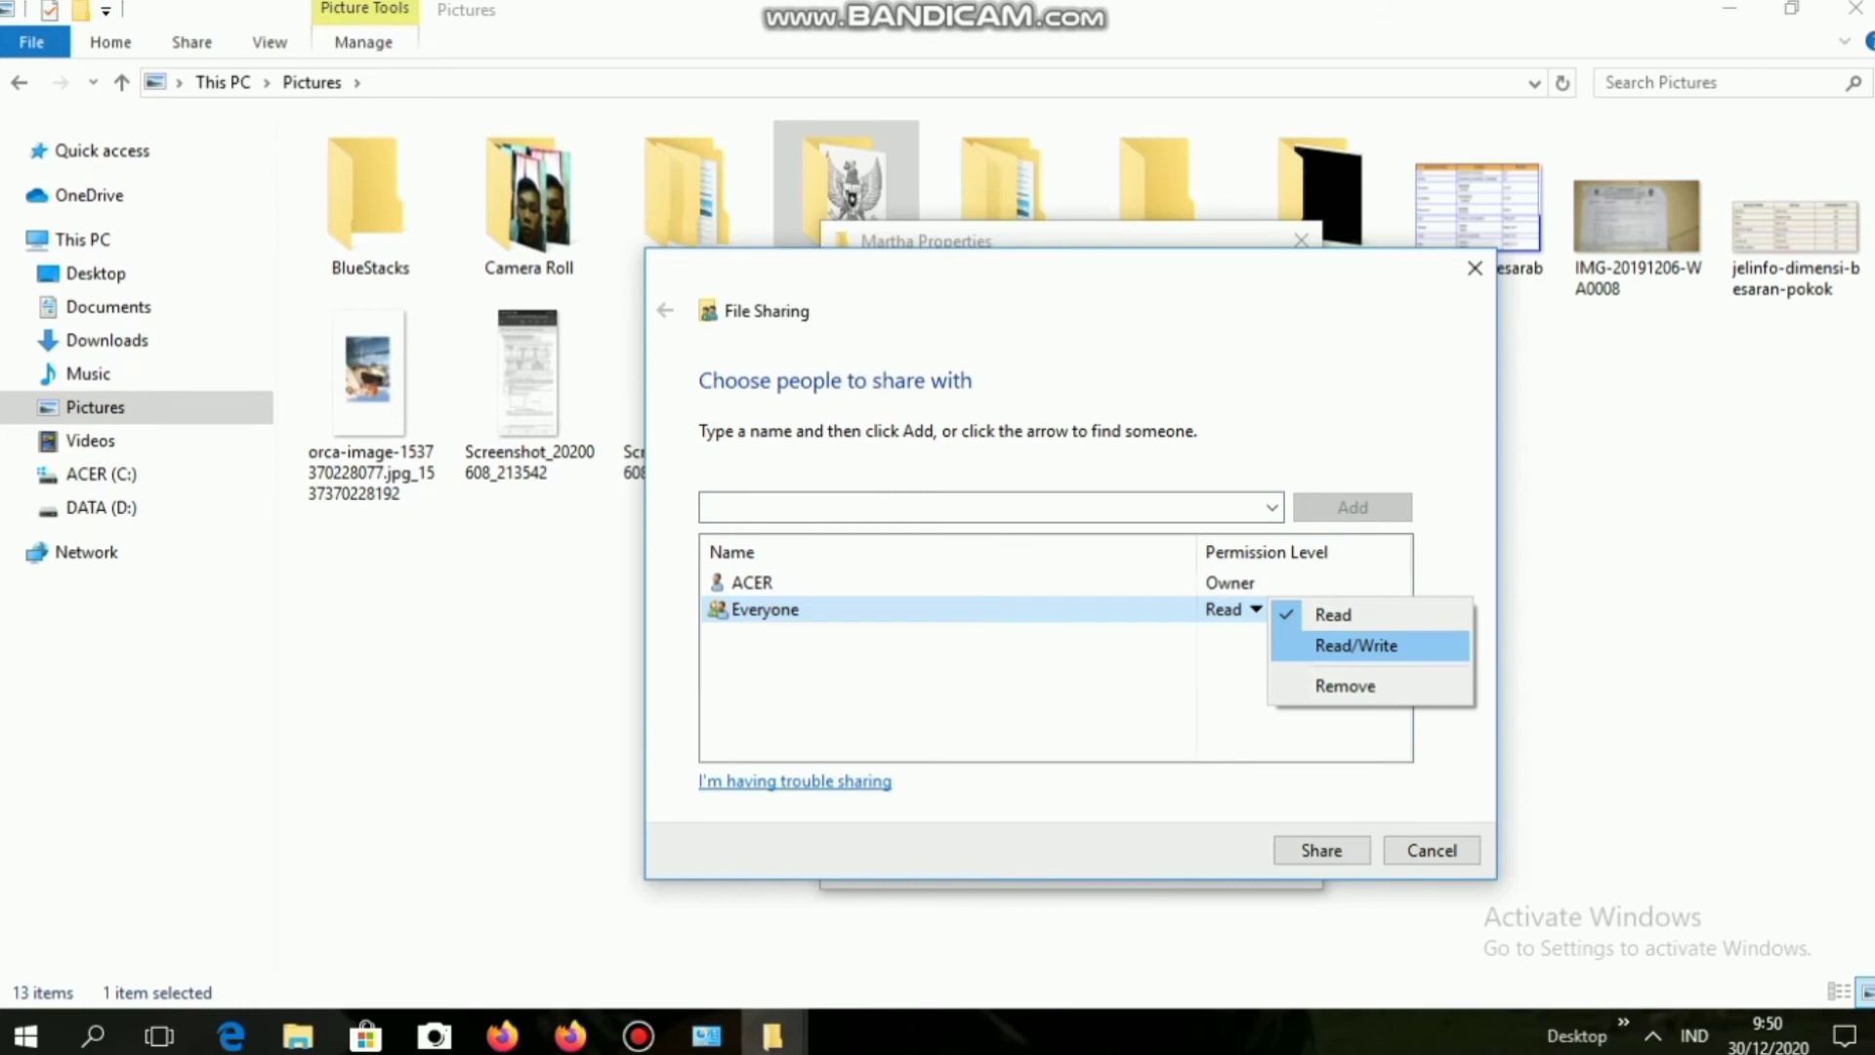
left_click(1356, 646)
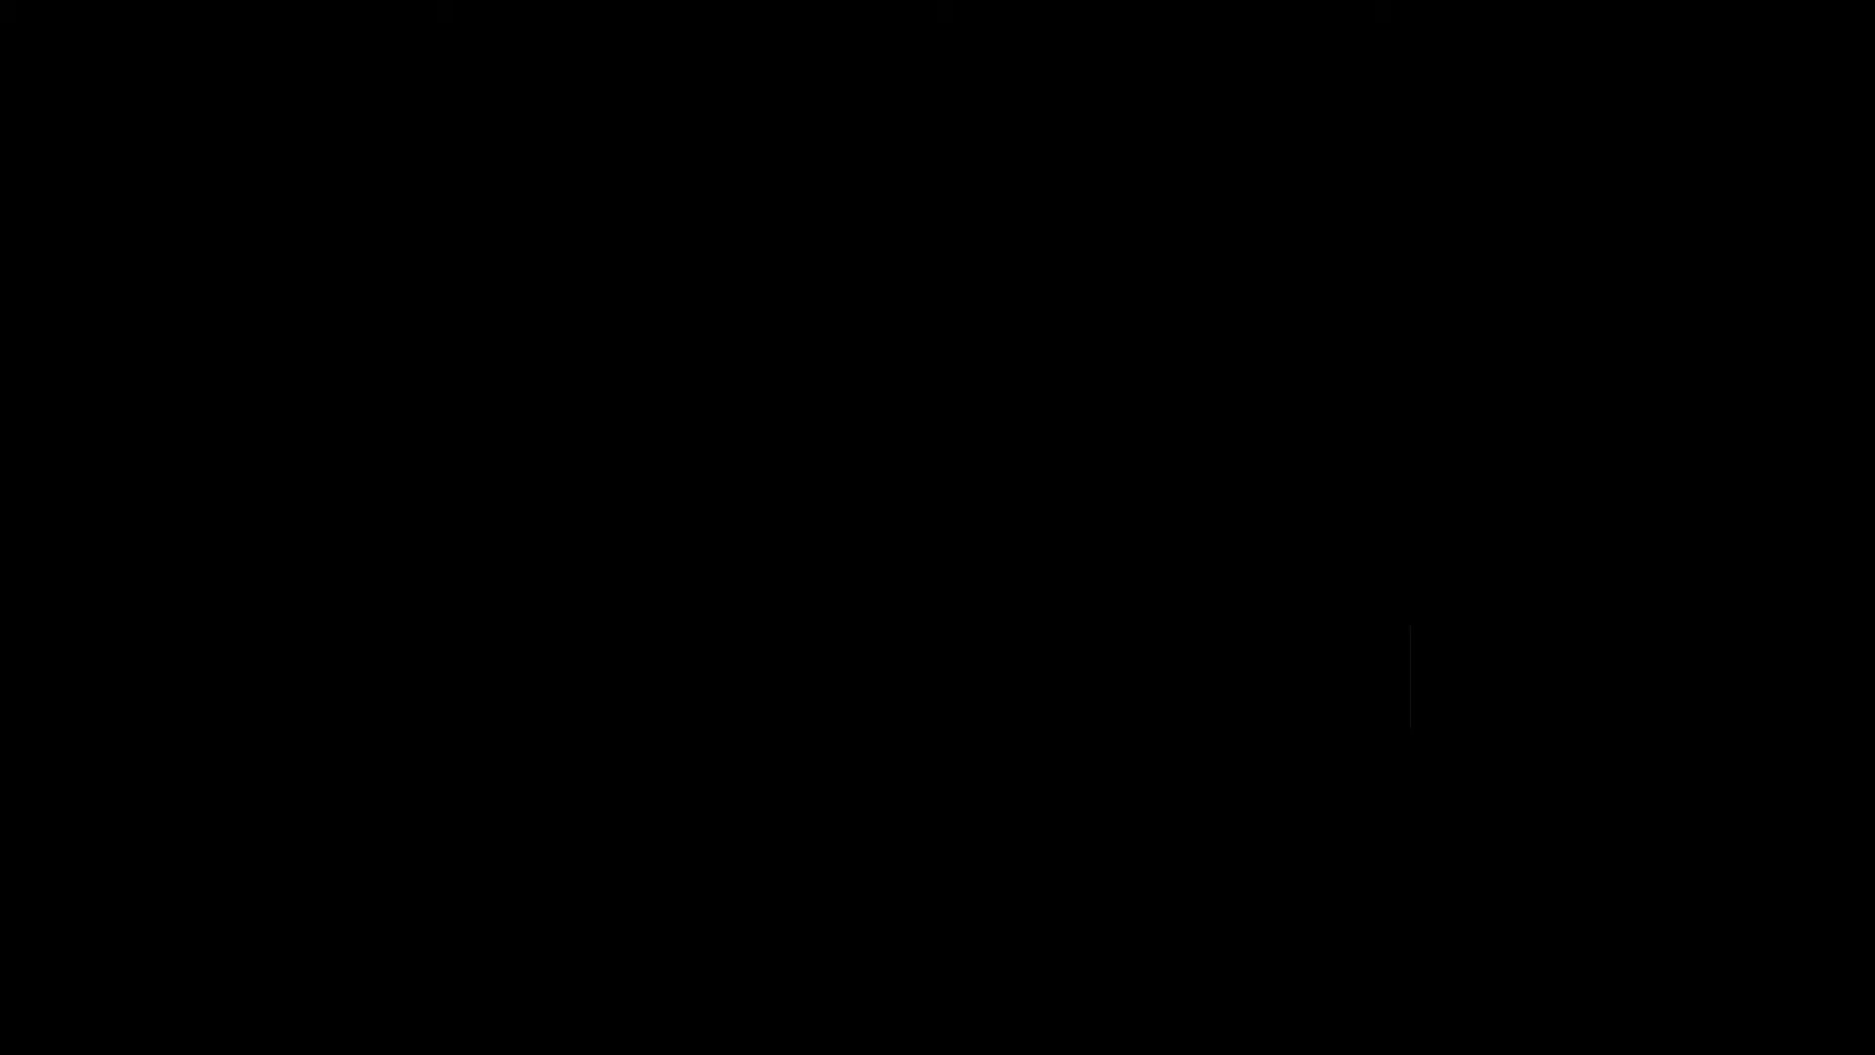
left_click(1321, 851)
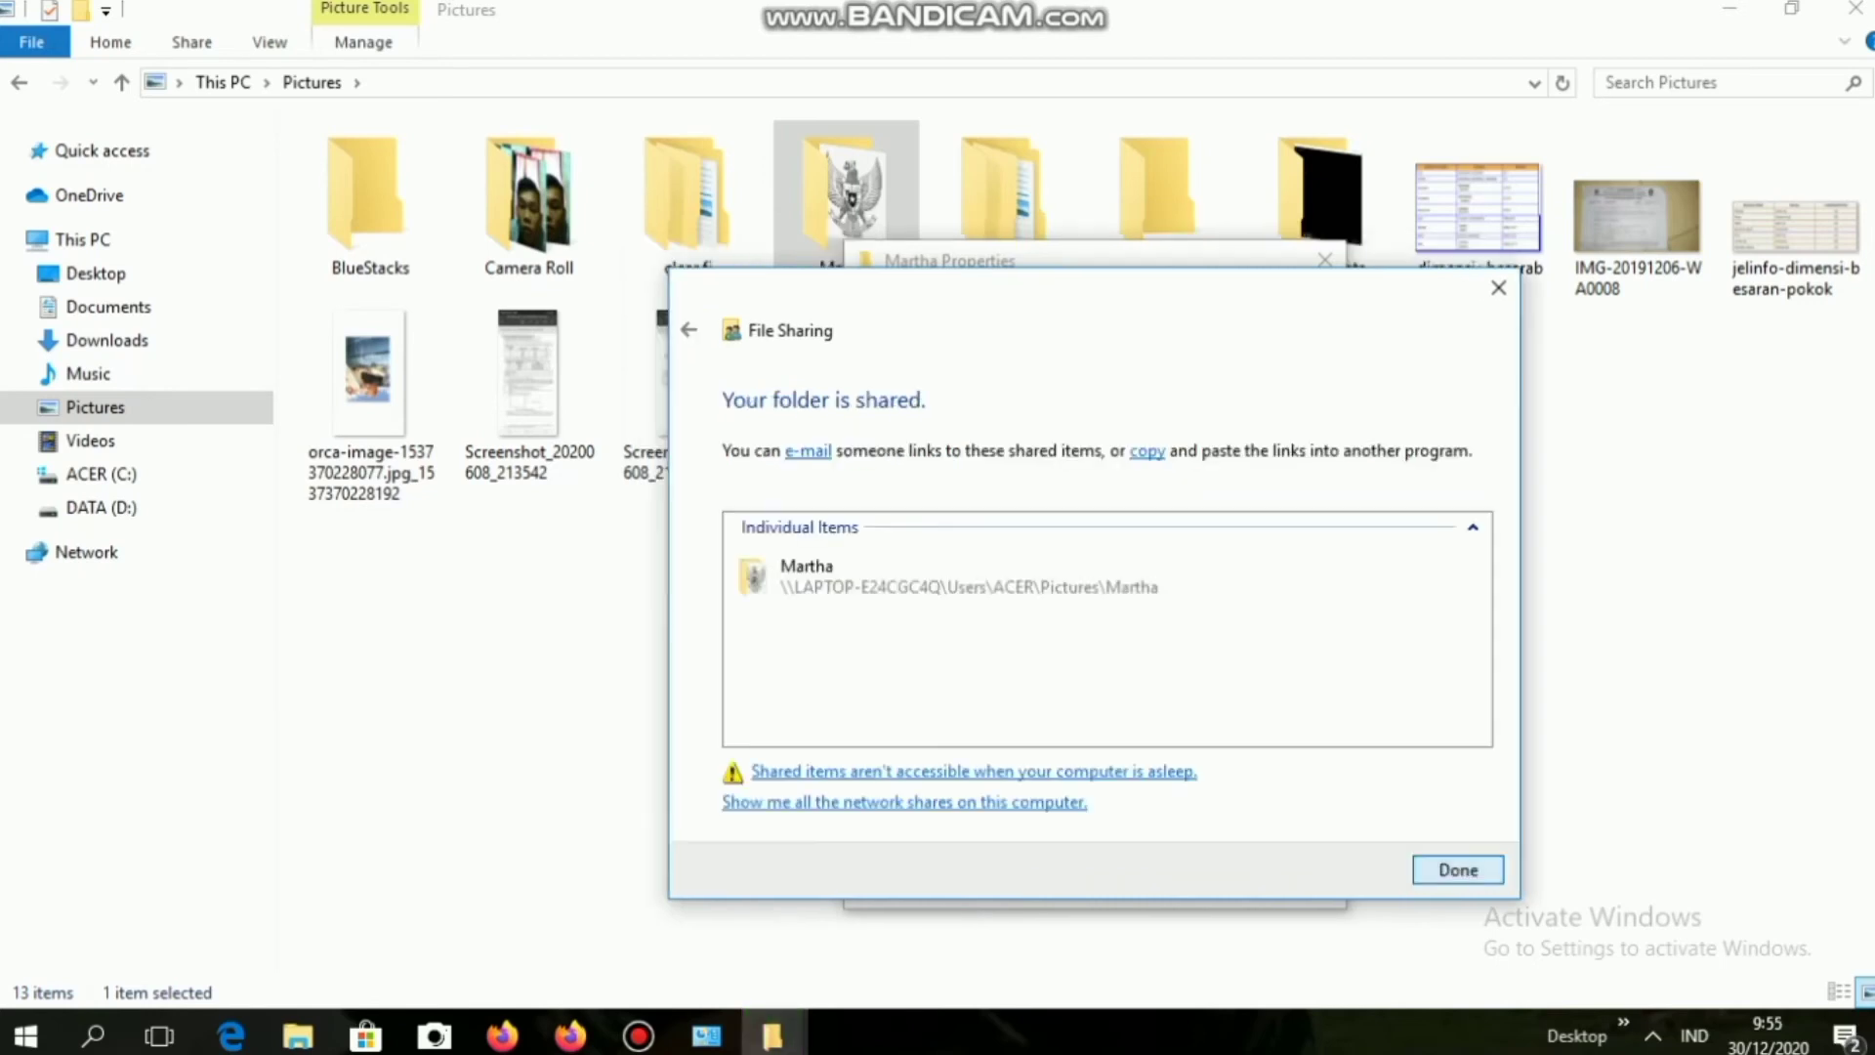
left_click(1458, 870)
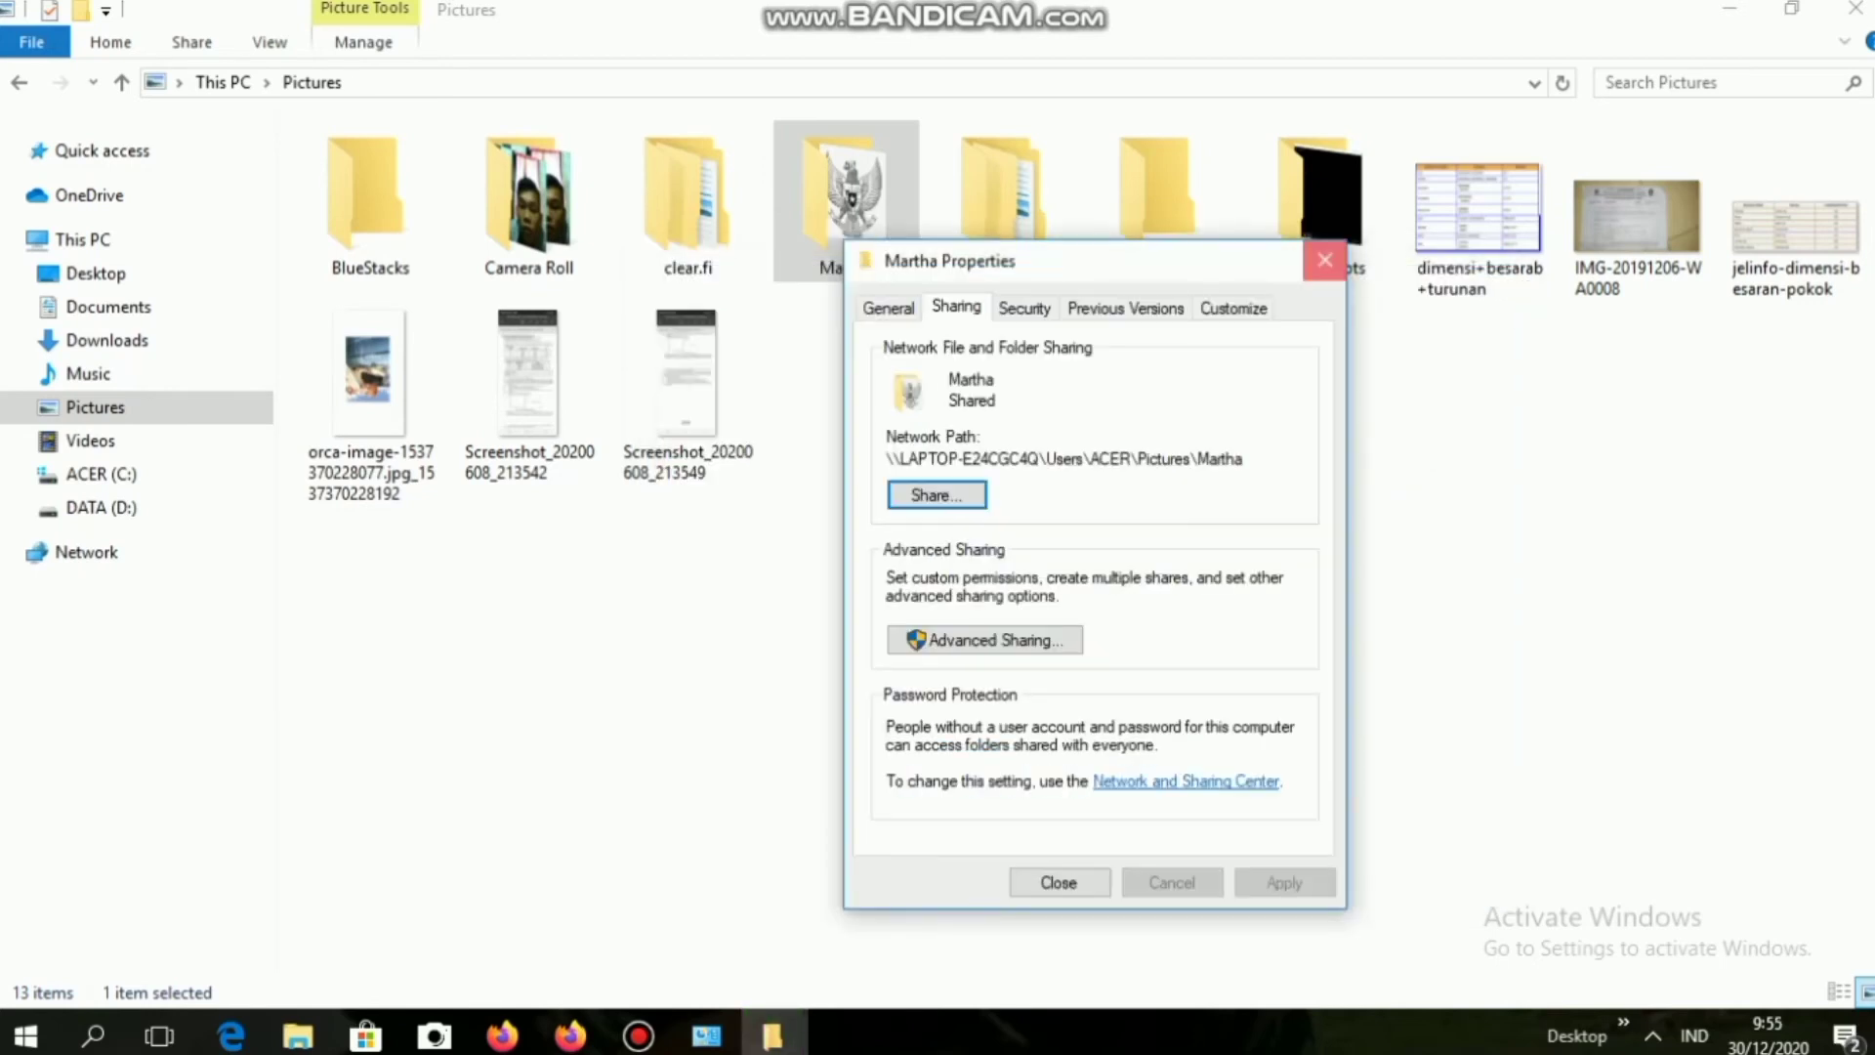
Close the folder's properties, view the computers and devices on the network, and close File Explorer.
left_click(1324, 260)
left_click(86, 552)
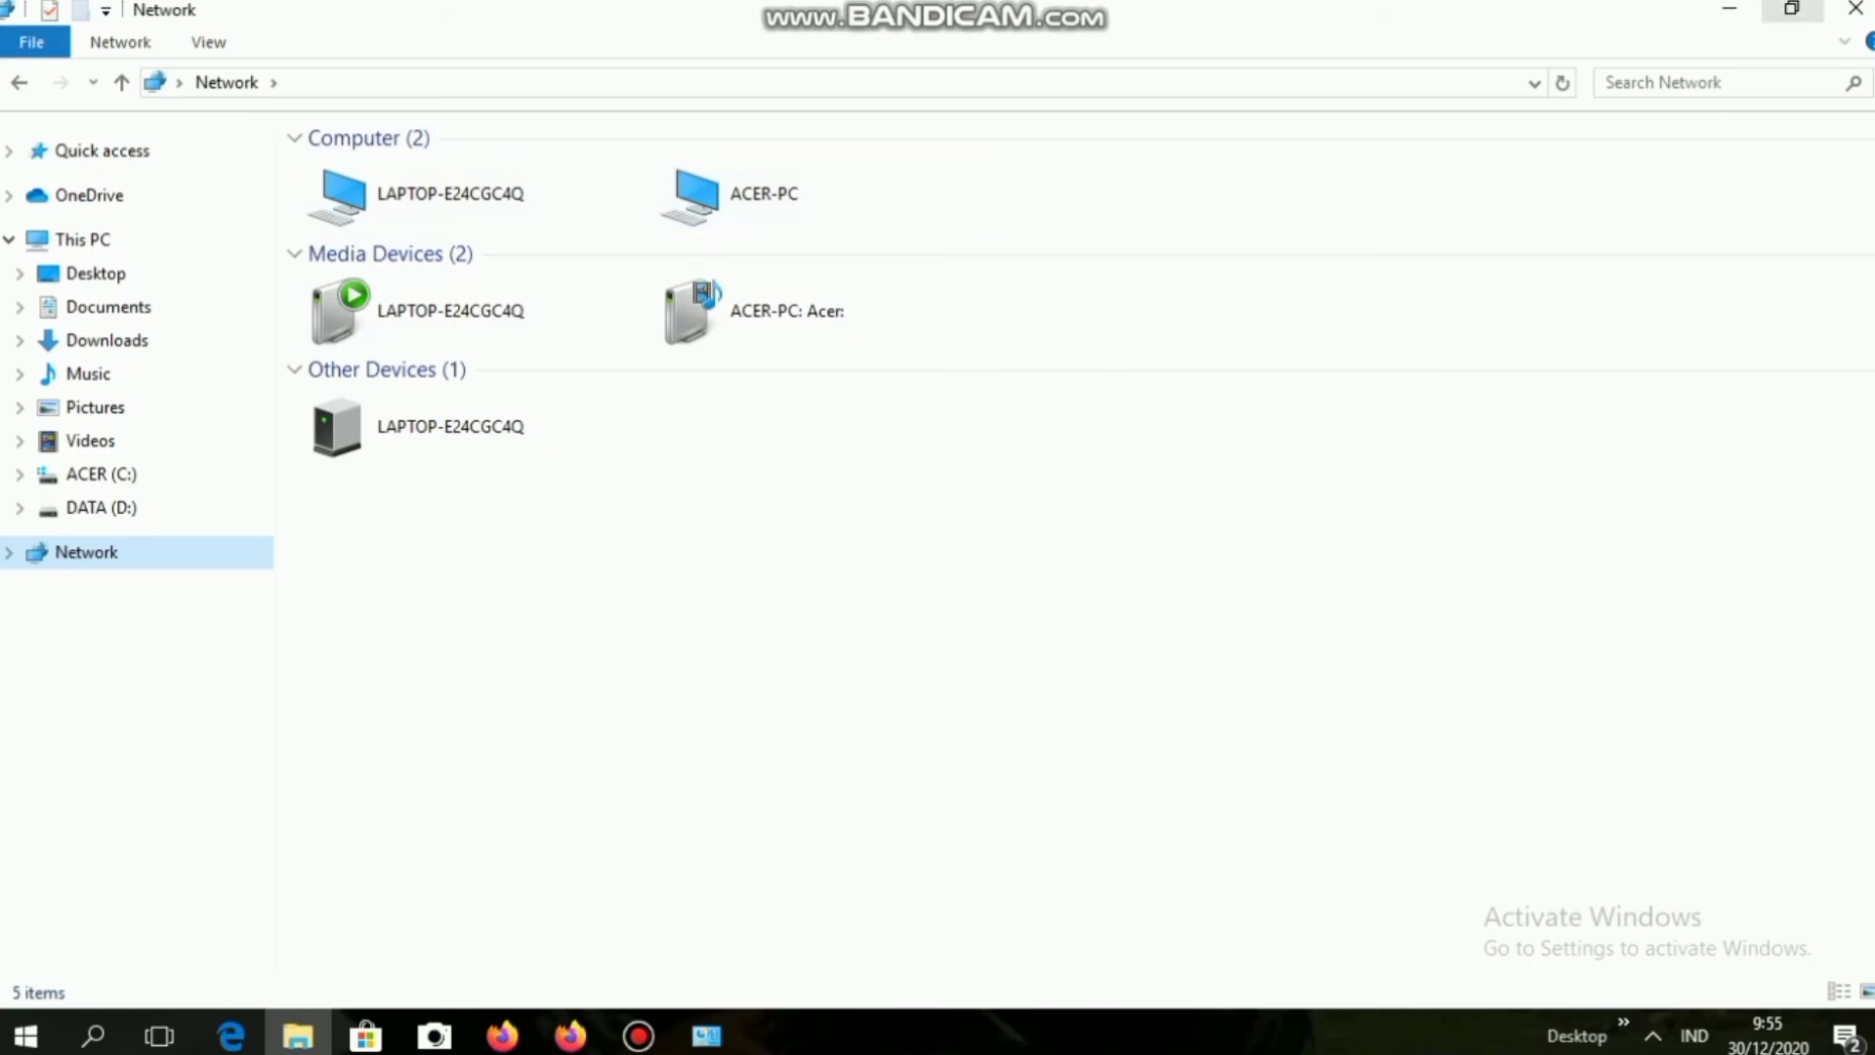
left_click(1855, 9)
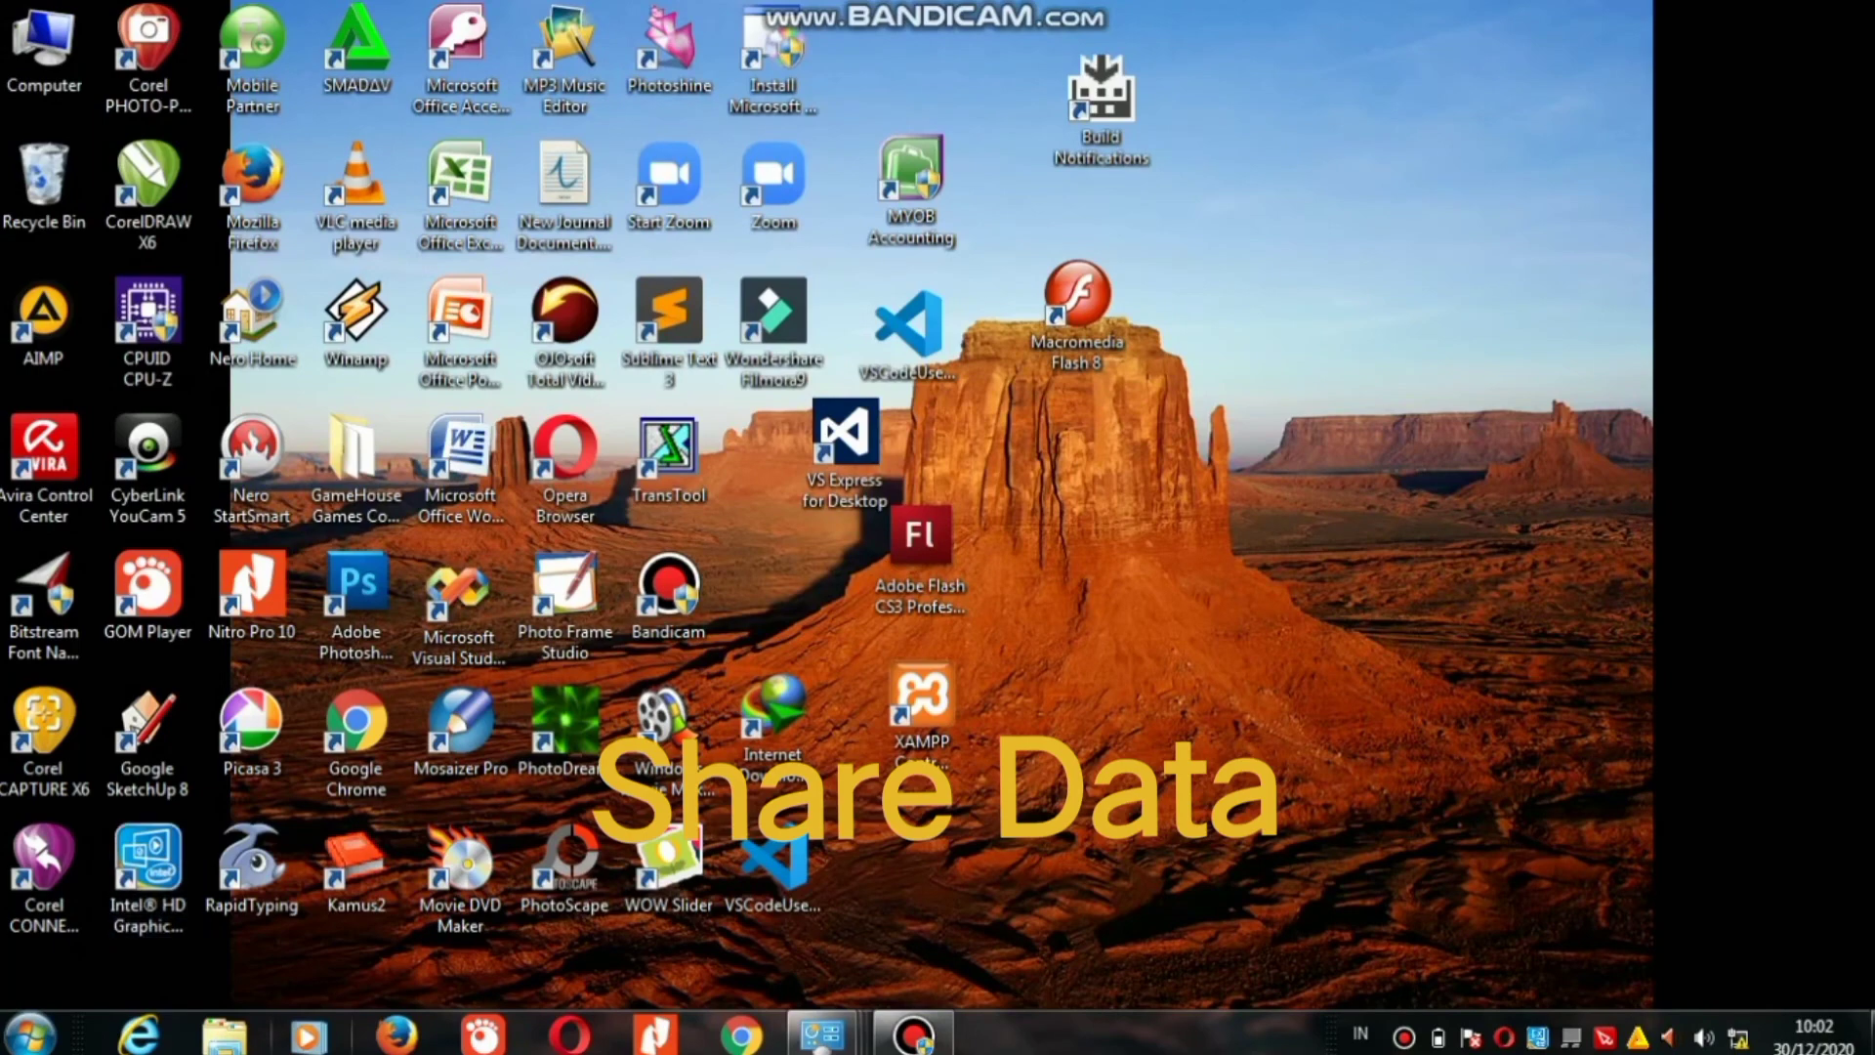
On the second computer, open the properties of the ARSIKOM folder in the Documents library.
left_click(224, 1033)
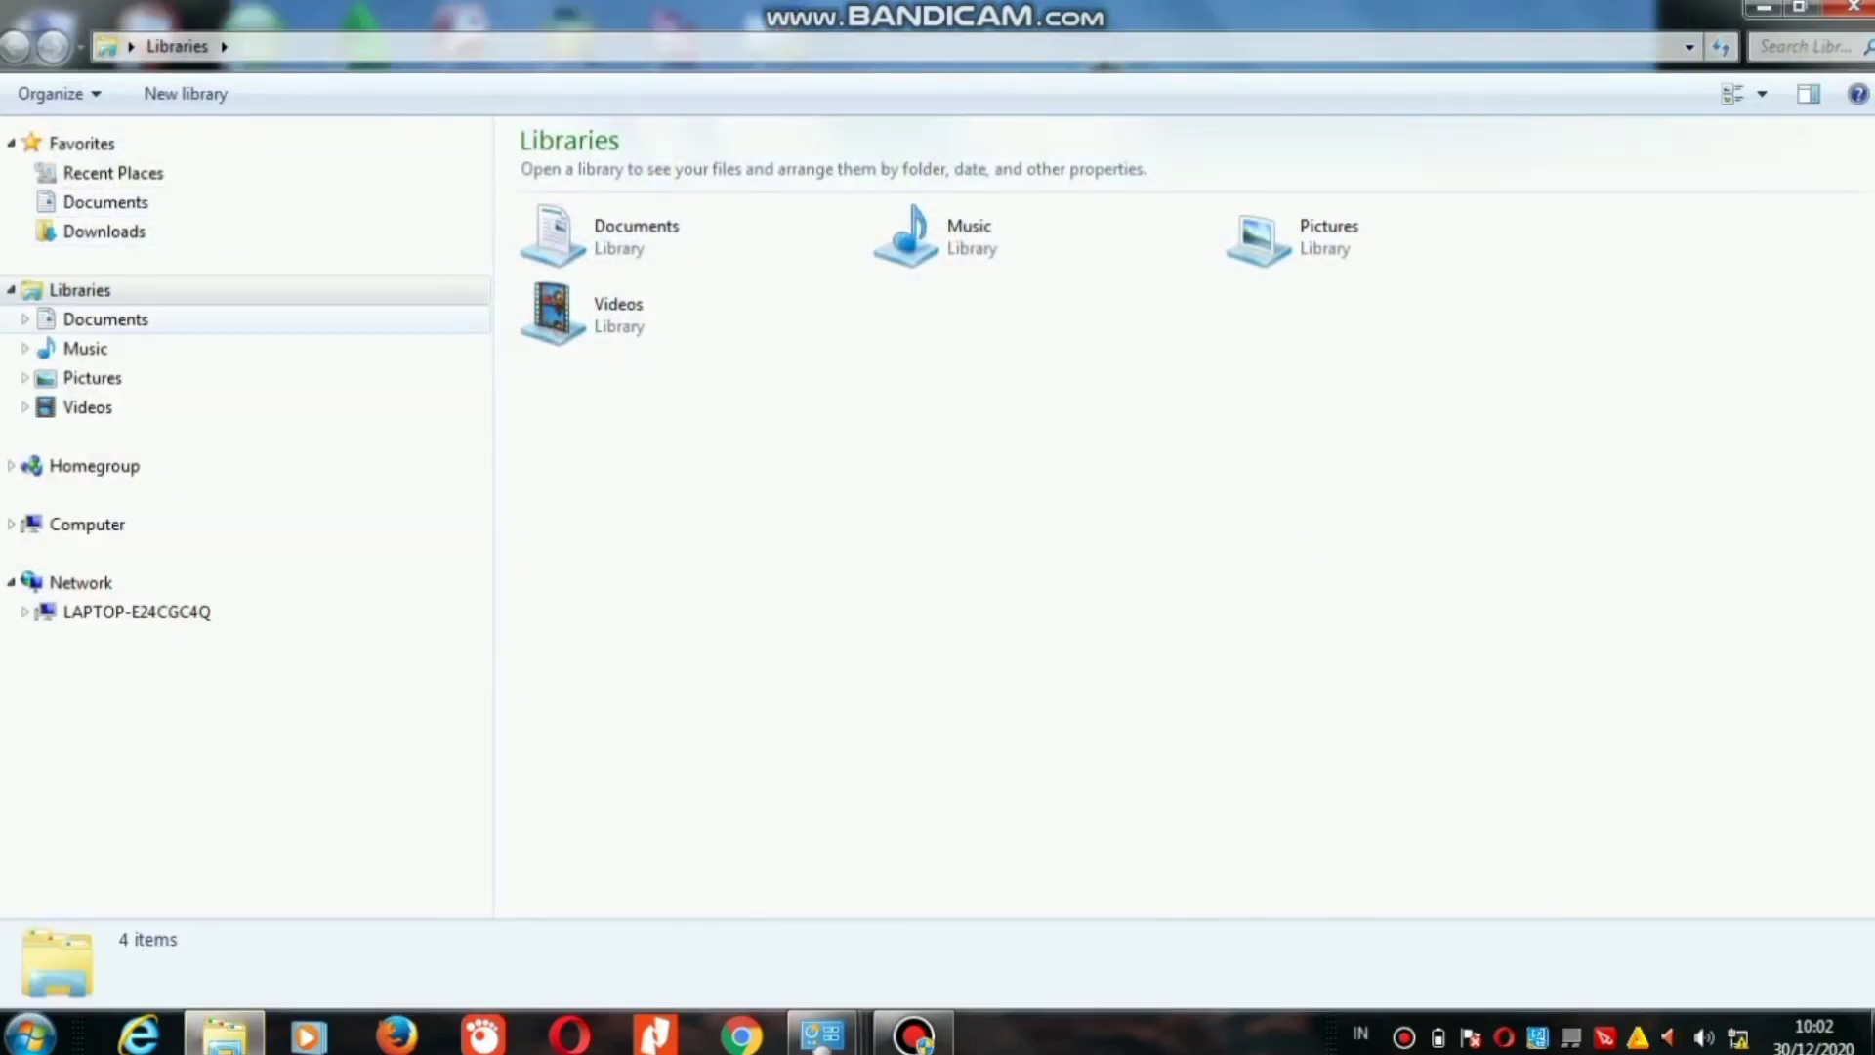
left_click(105, 318)
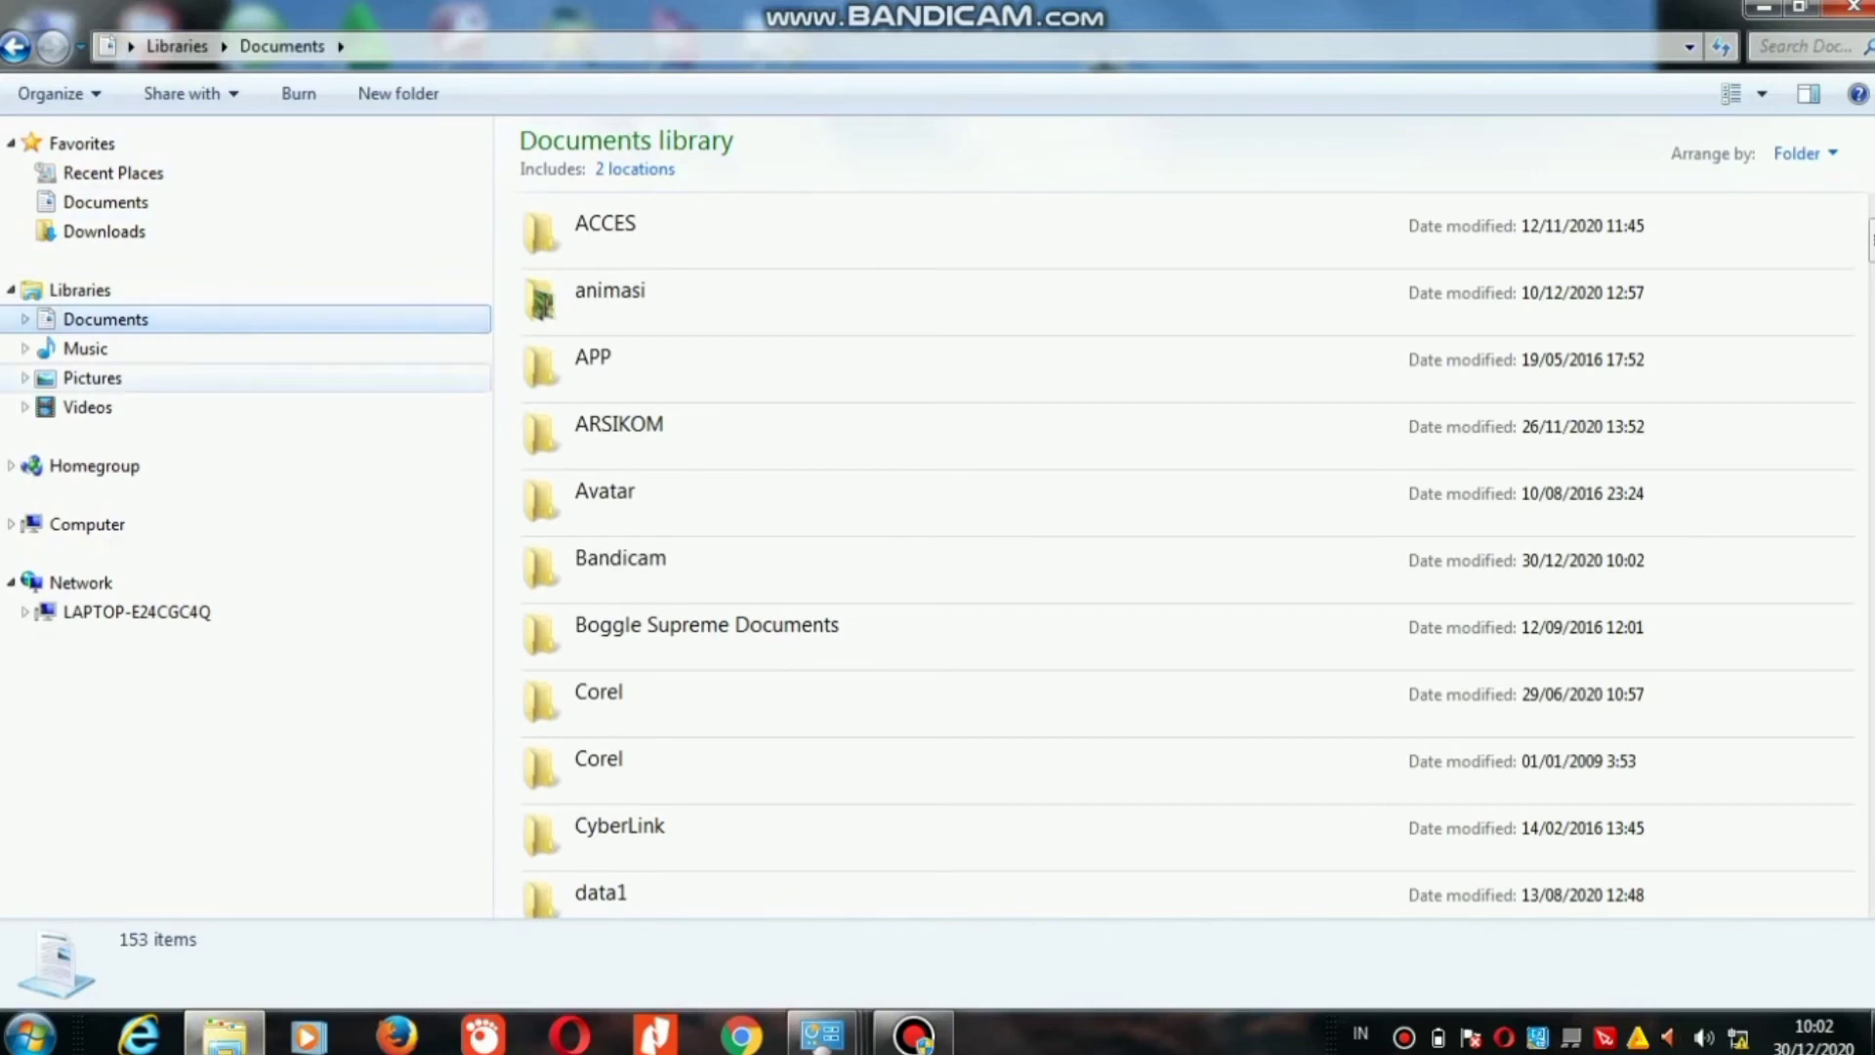
left_click(619, 427)
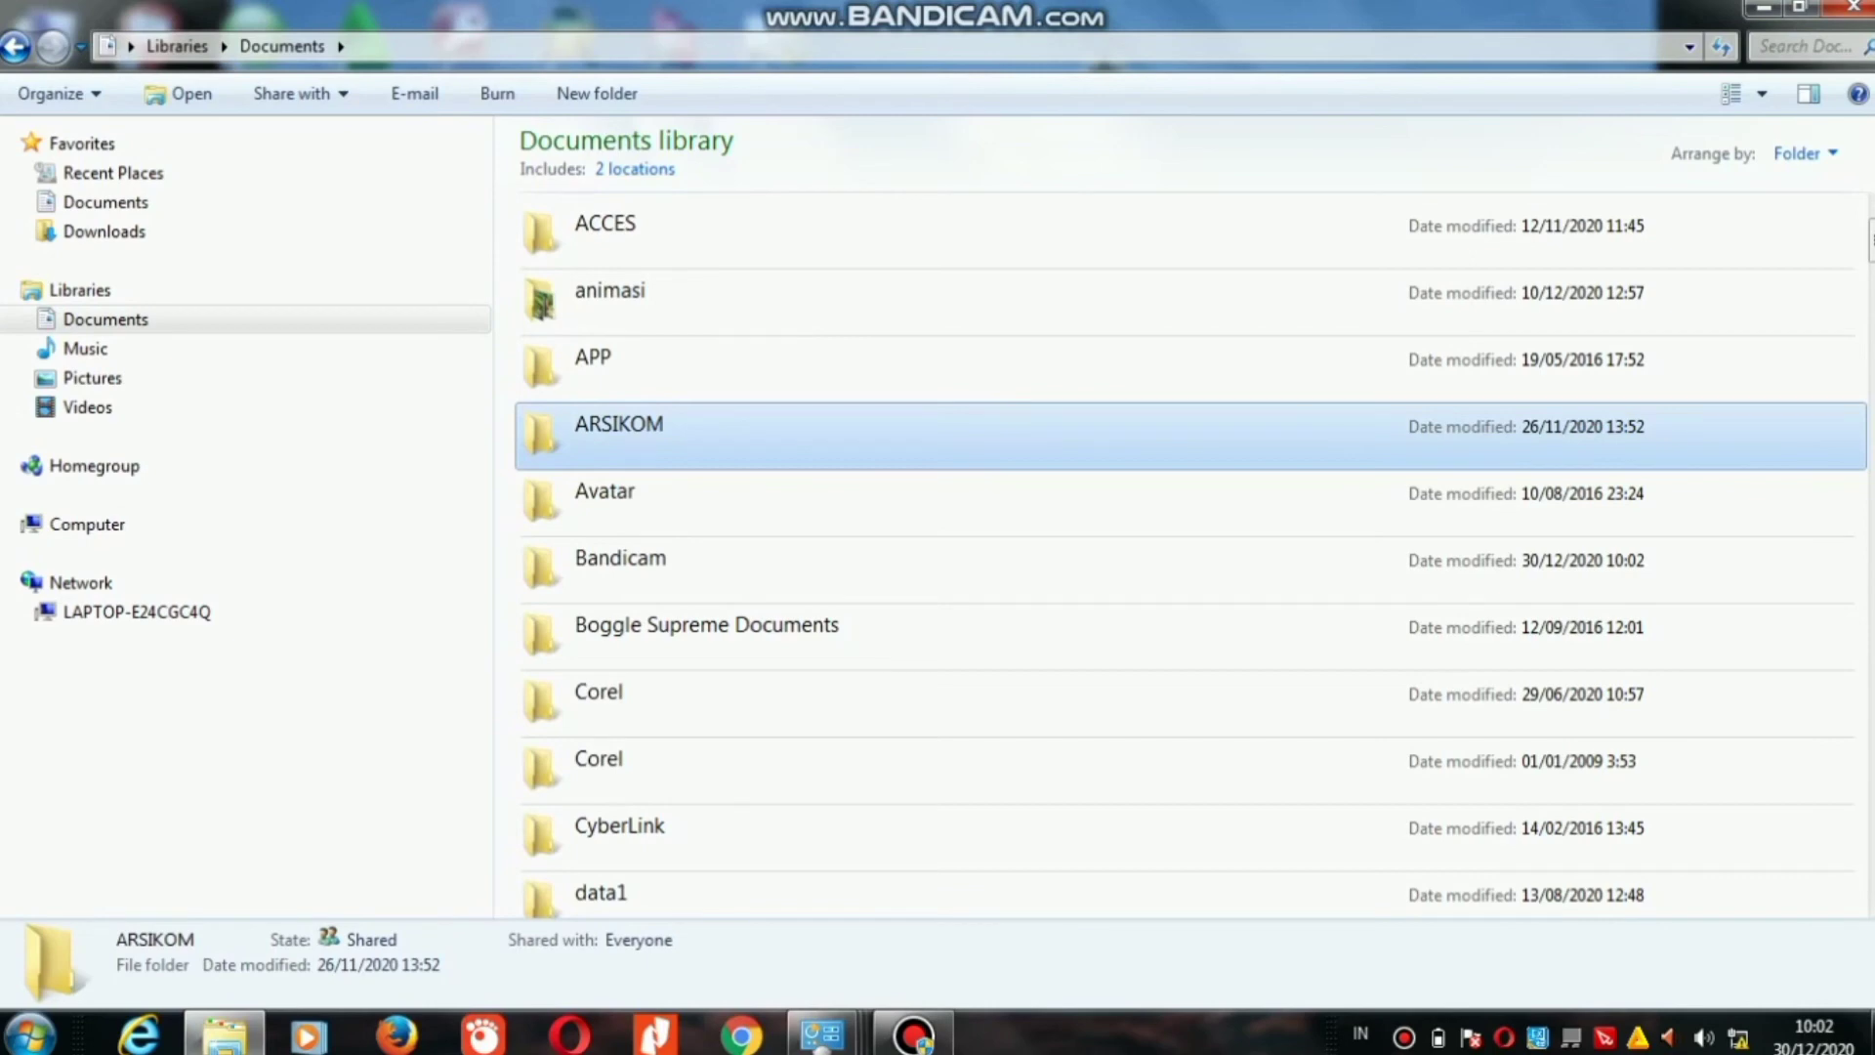
right_click(608, 427)
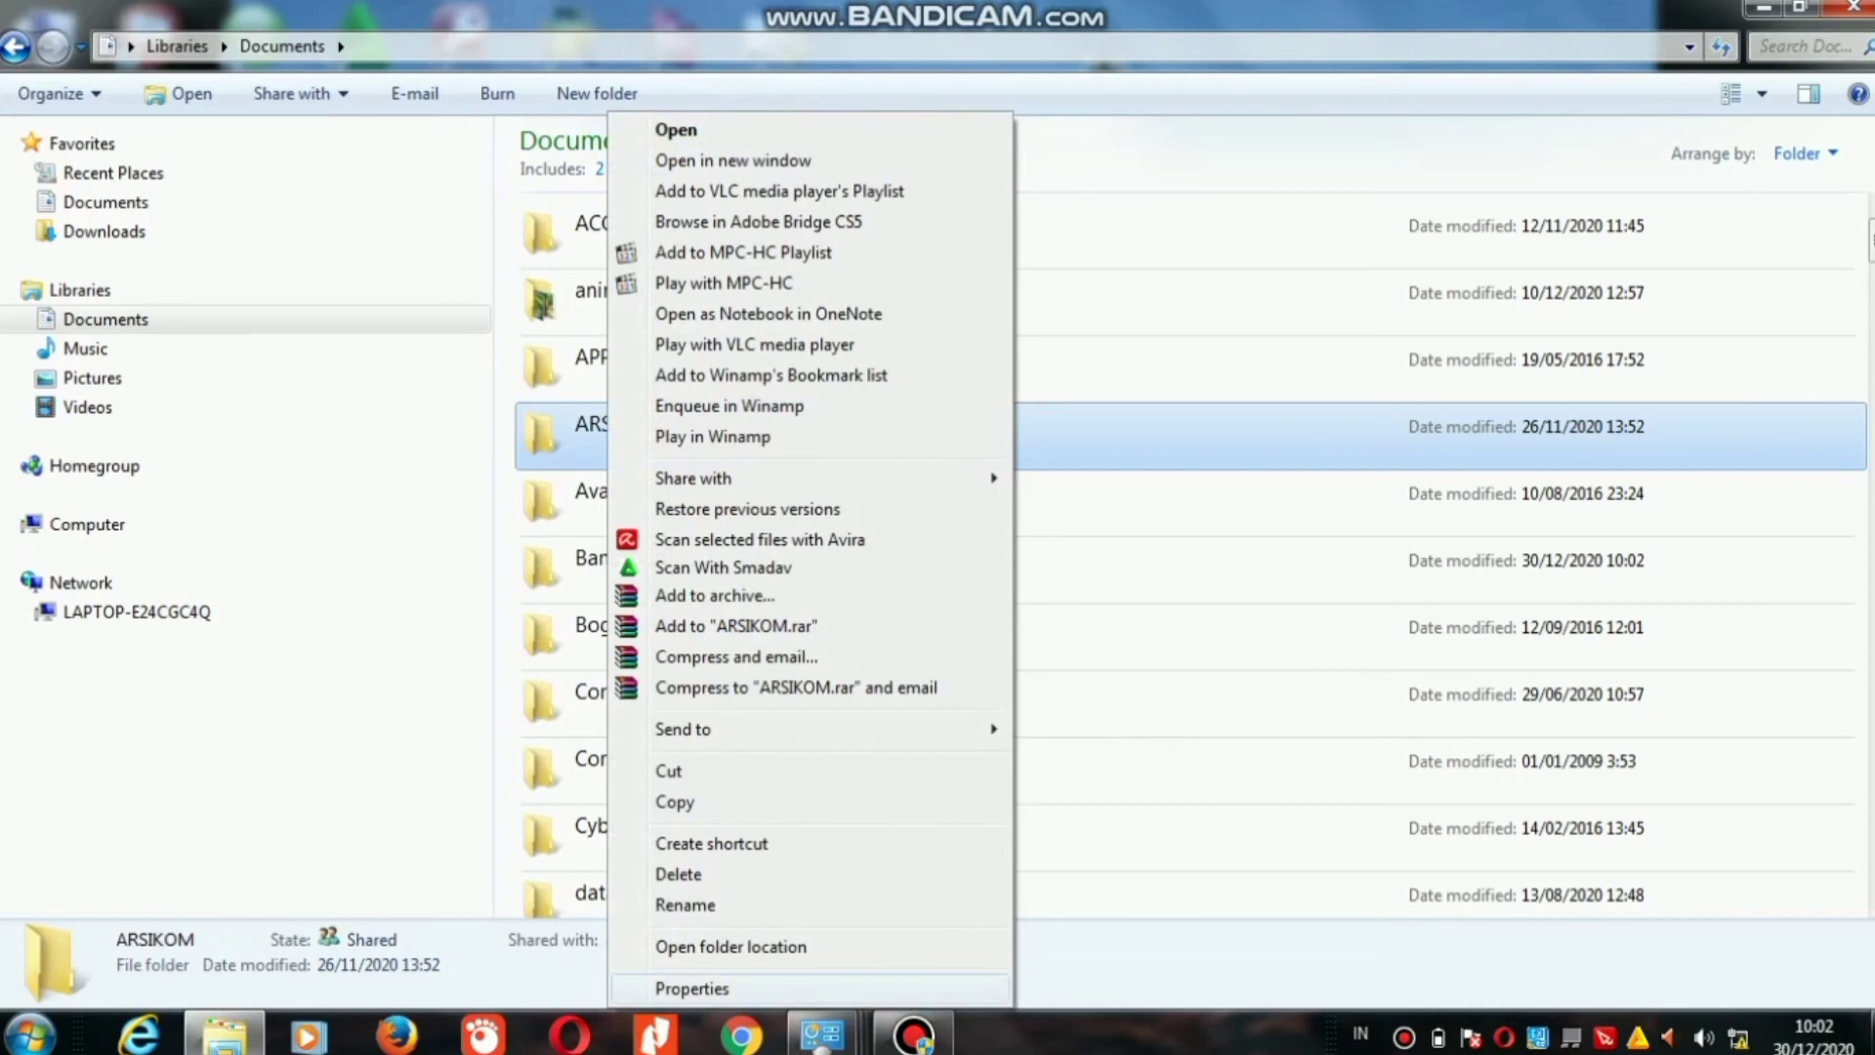
left_click(692, 988)
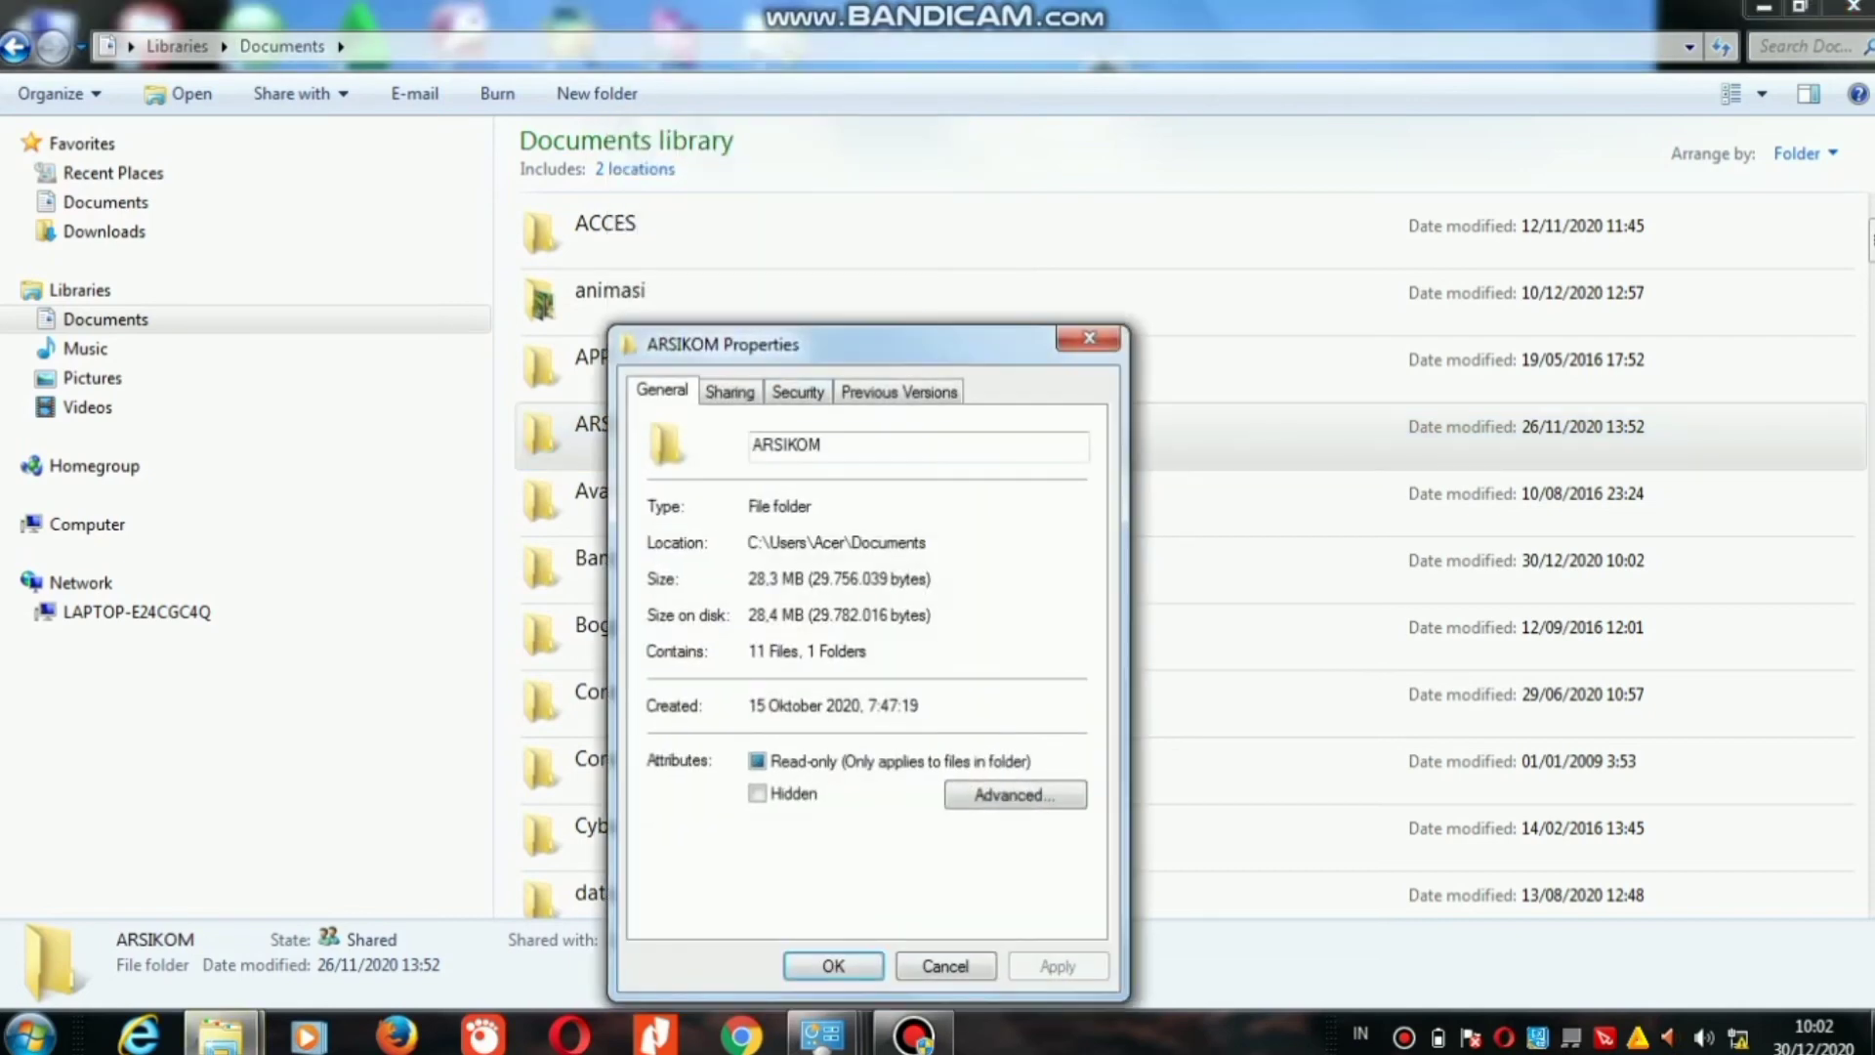
Open the File Sharing settings of the ARSIKOM folder and choose Everyone as the group to share with.
left_click(729, 392)
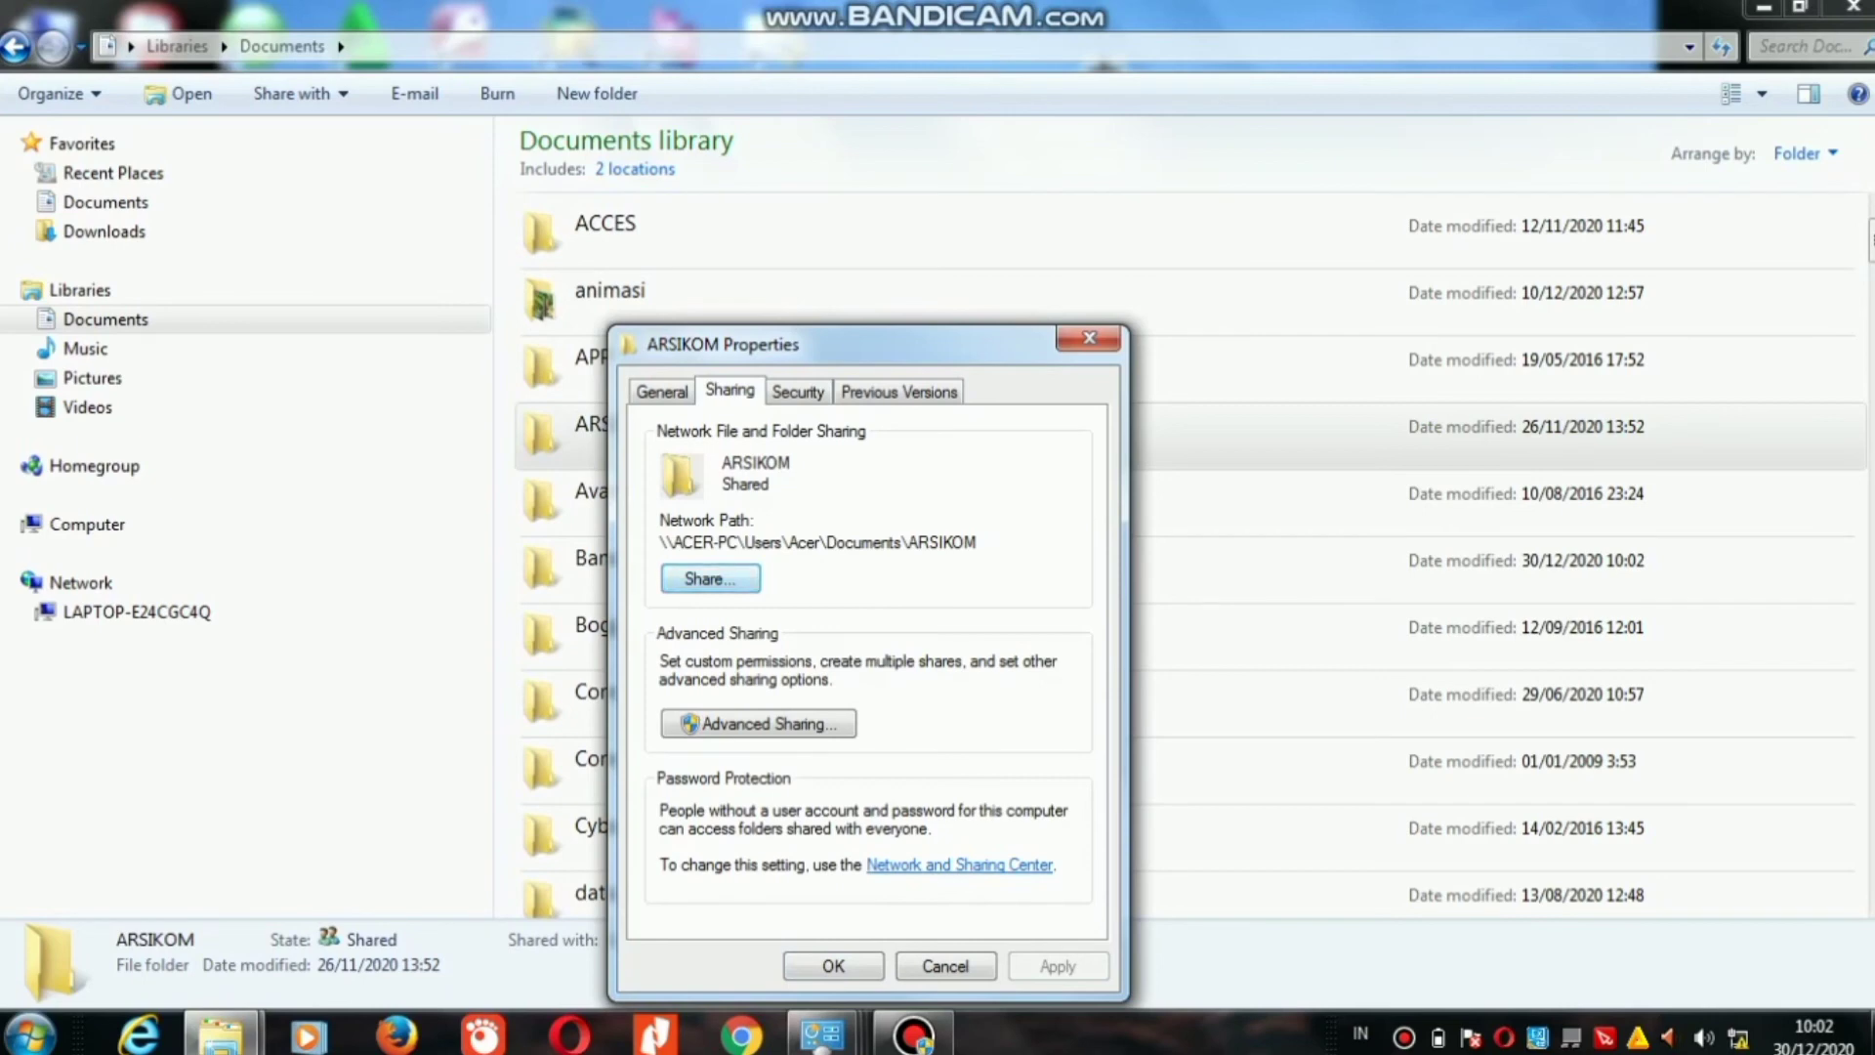
left_click(710, 578)
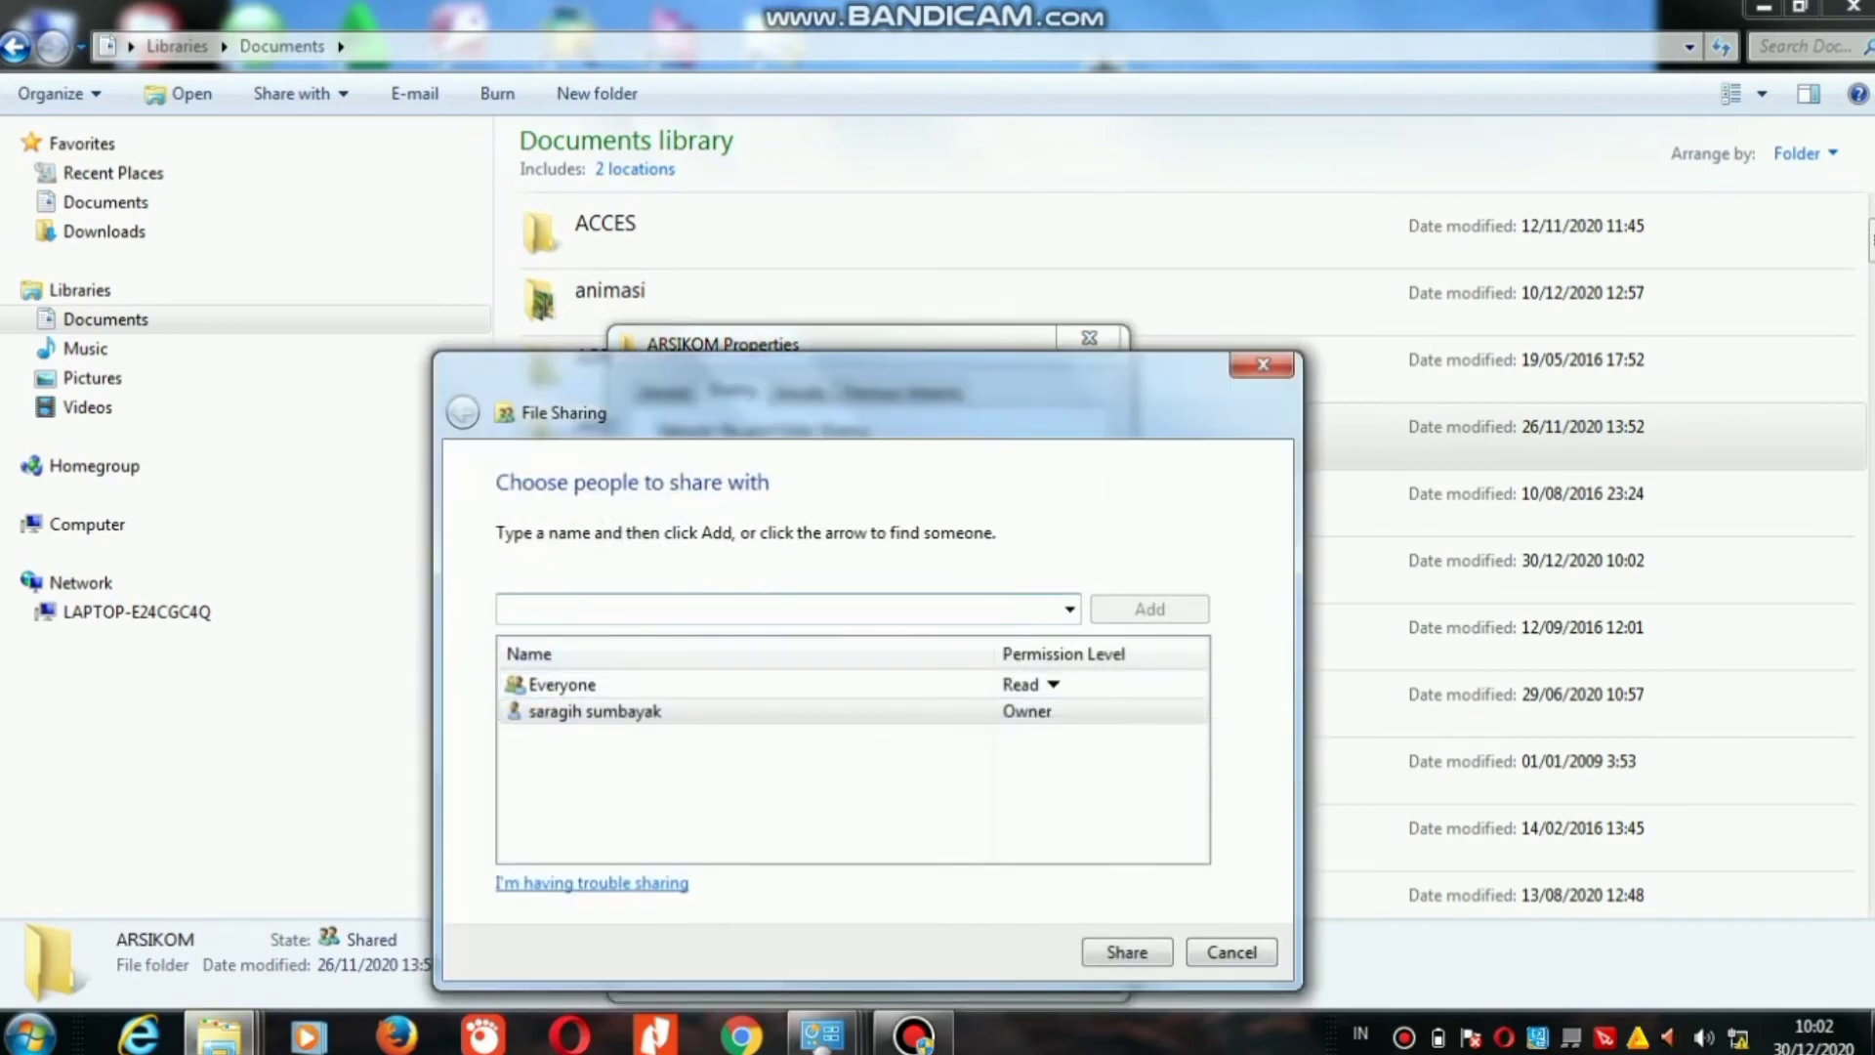
left_click(1070, 608)
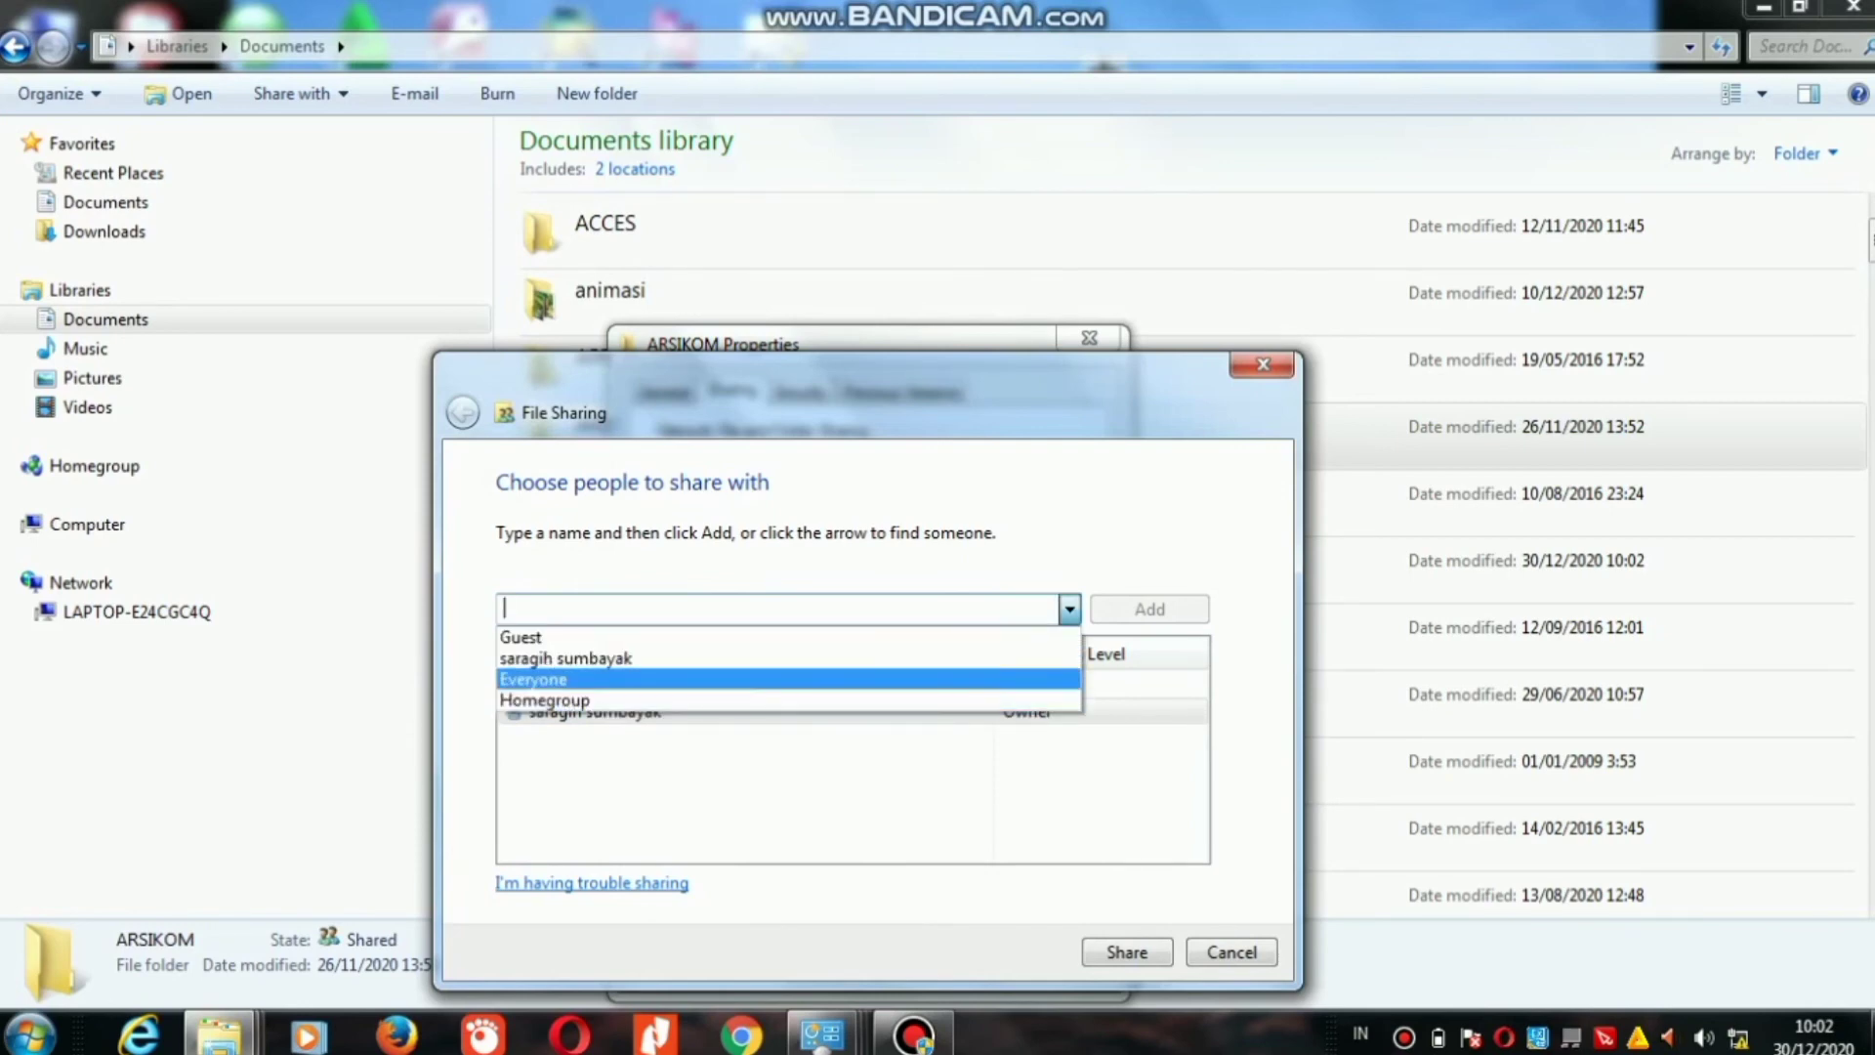
left_click(684, 680)
left_click(1149, 609)
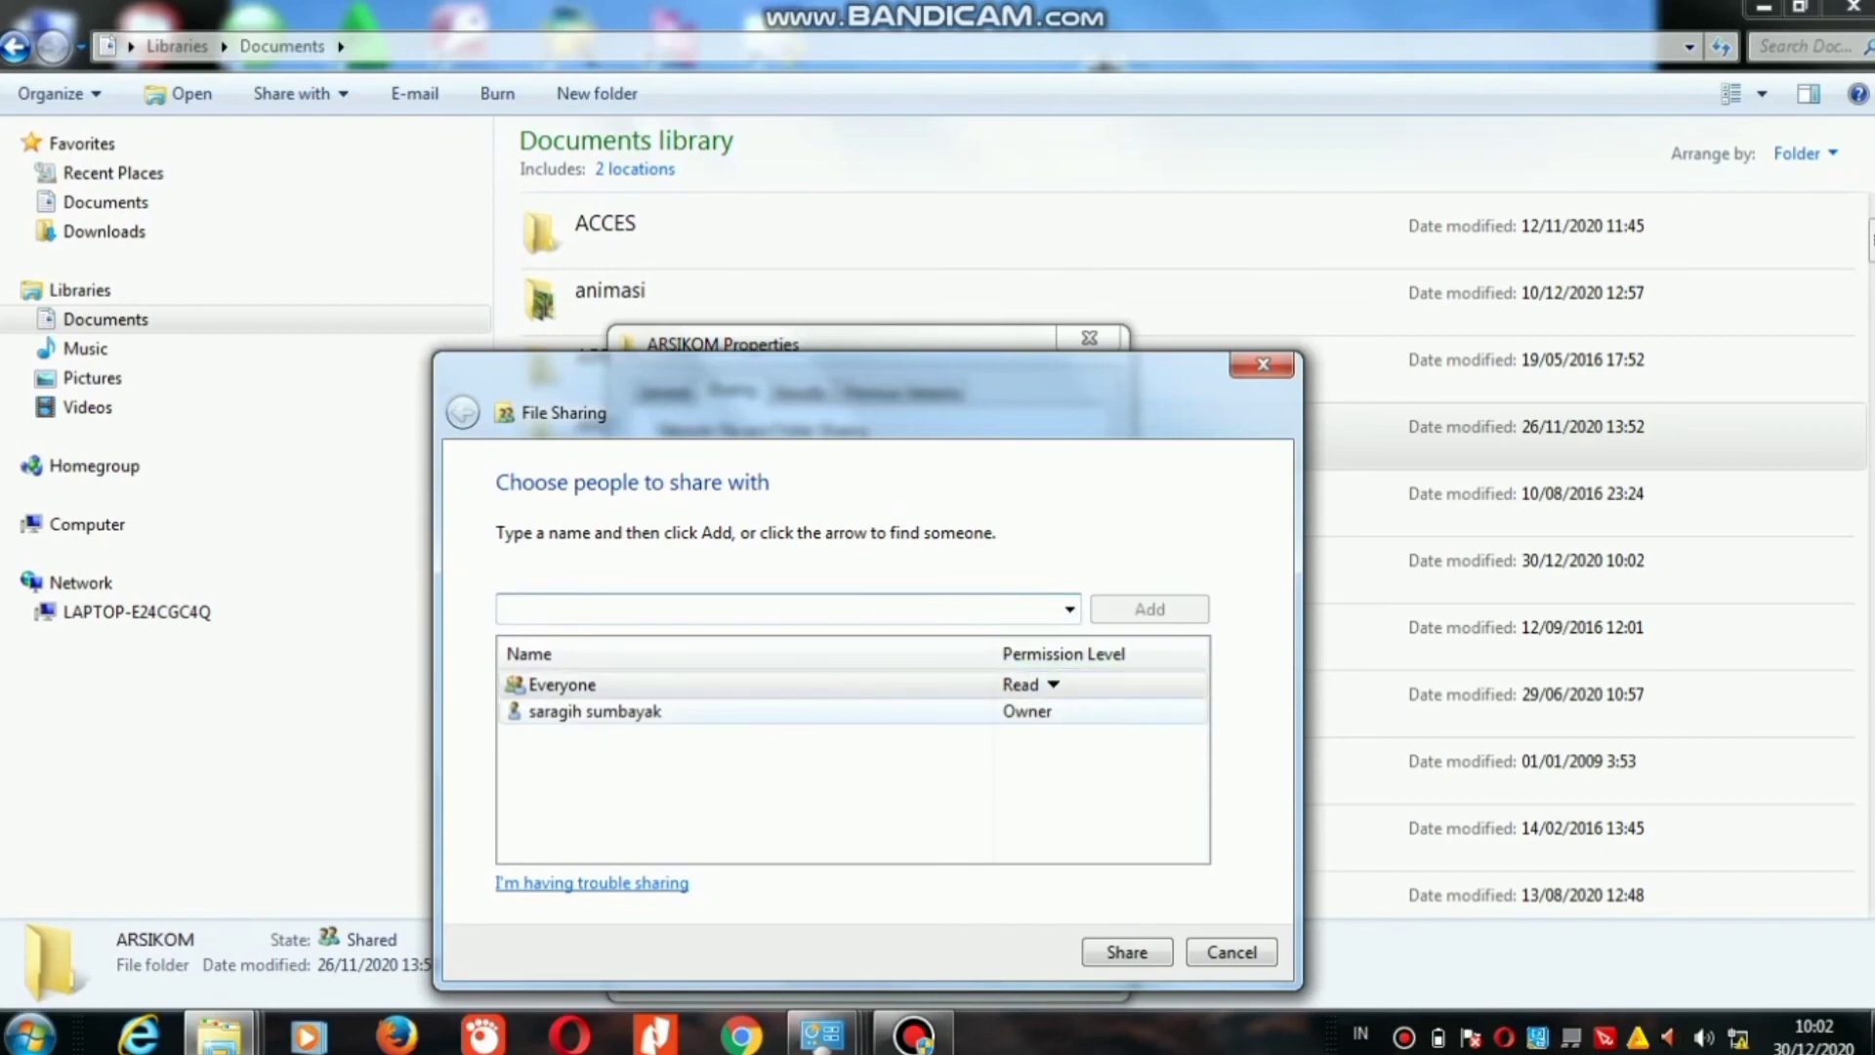
Share the ARSIKOM folder with Everyone at the Read/Write permission level, close its properties, and open the Network location.
left_click(1040, 684)
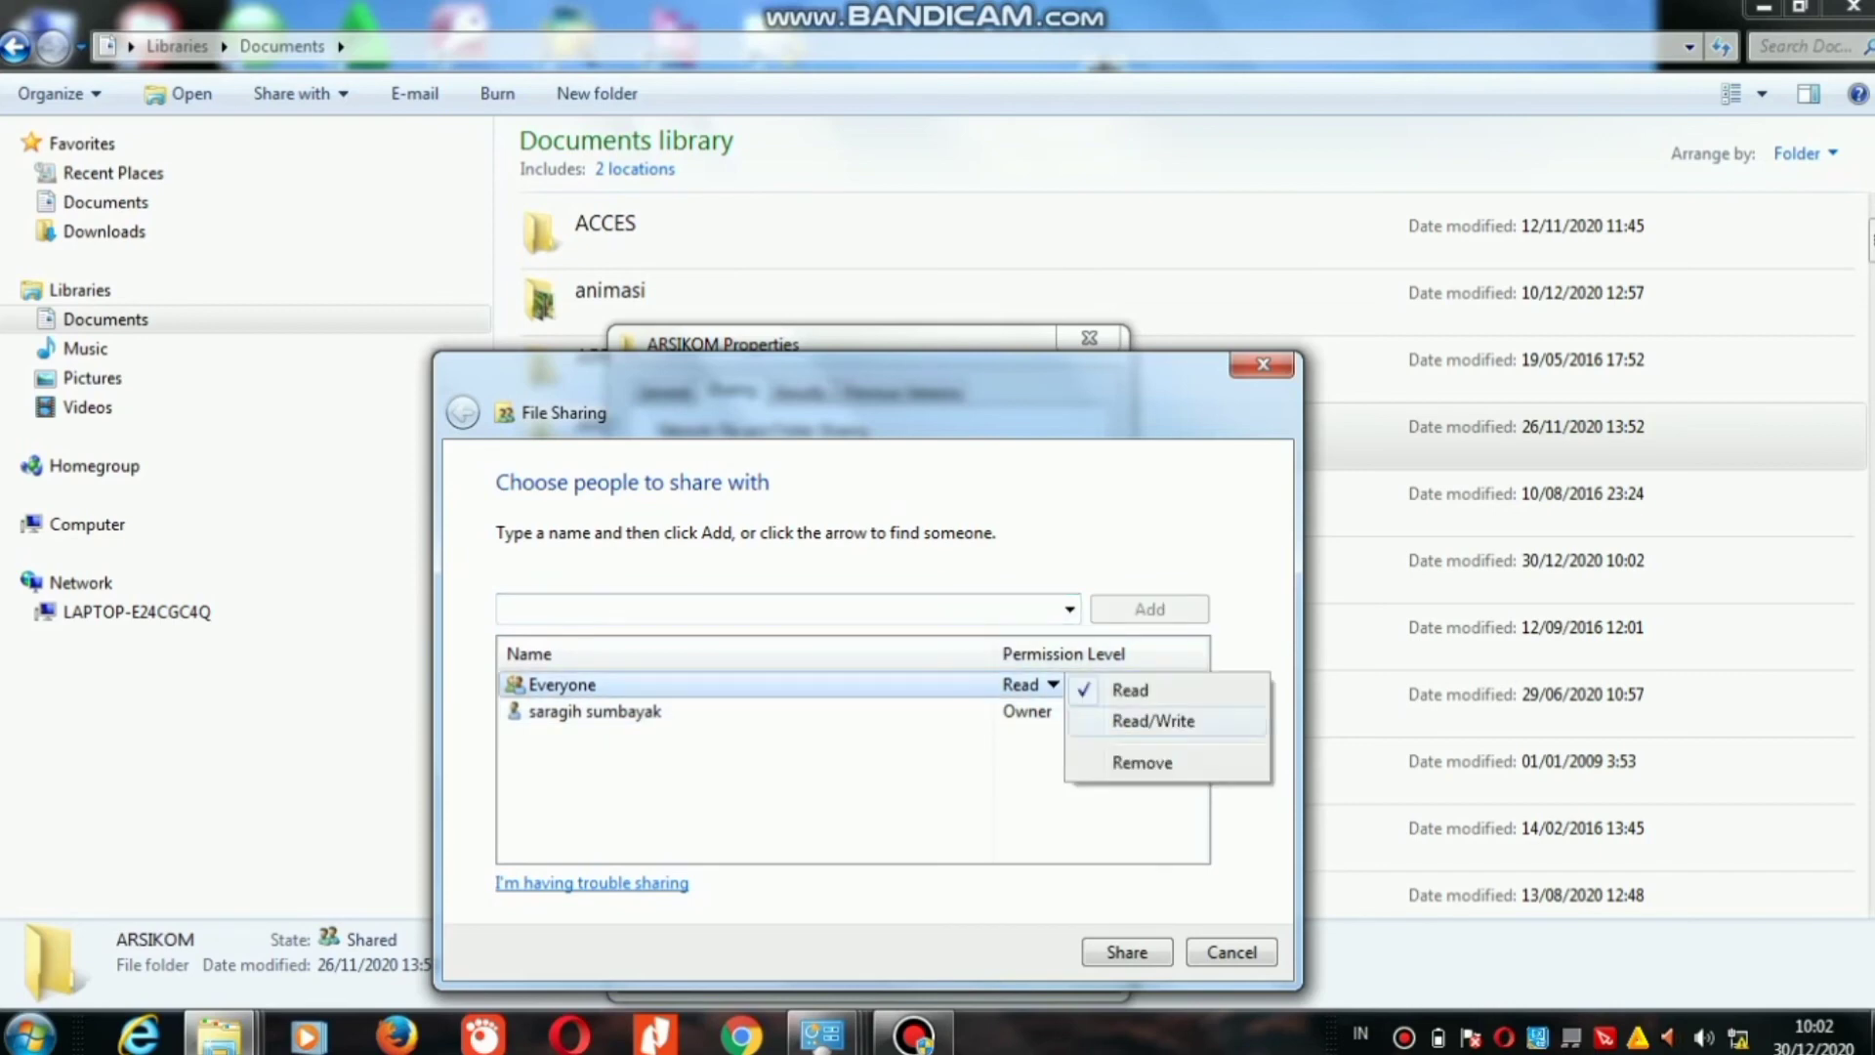
left_click(1127, 952)
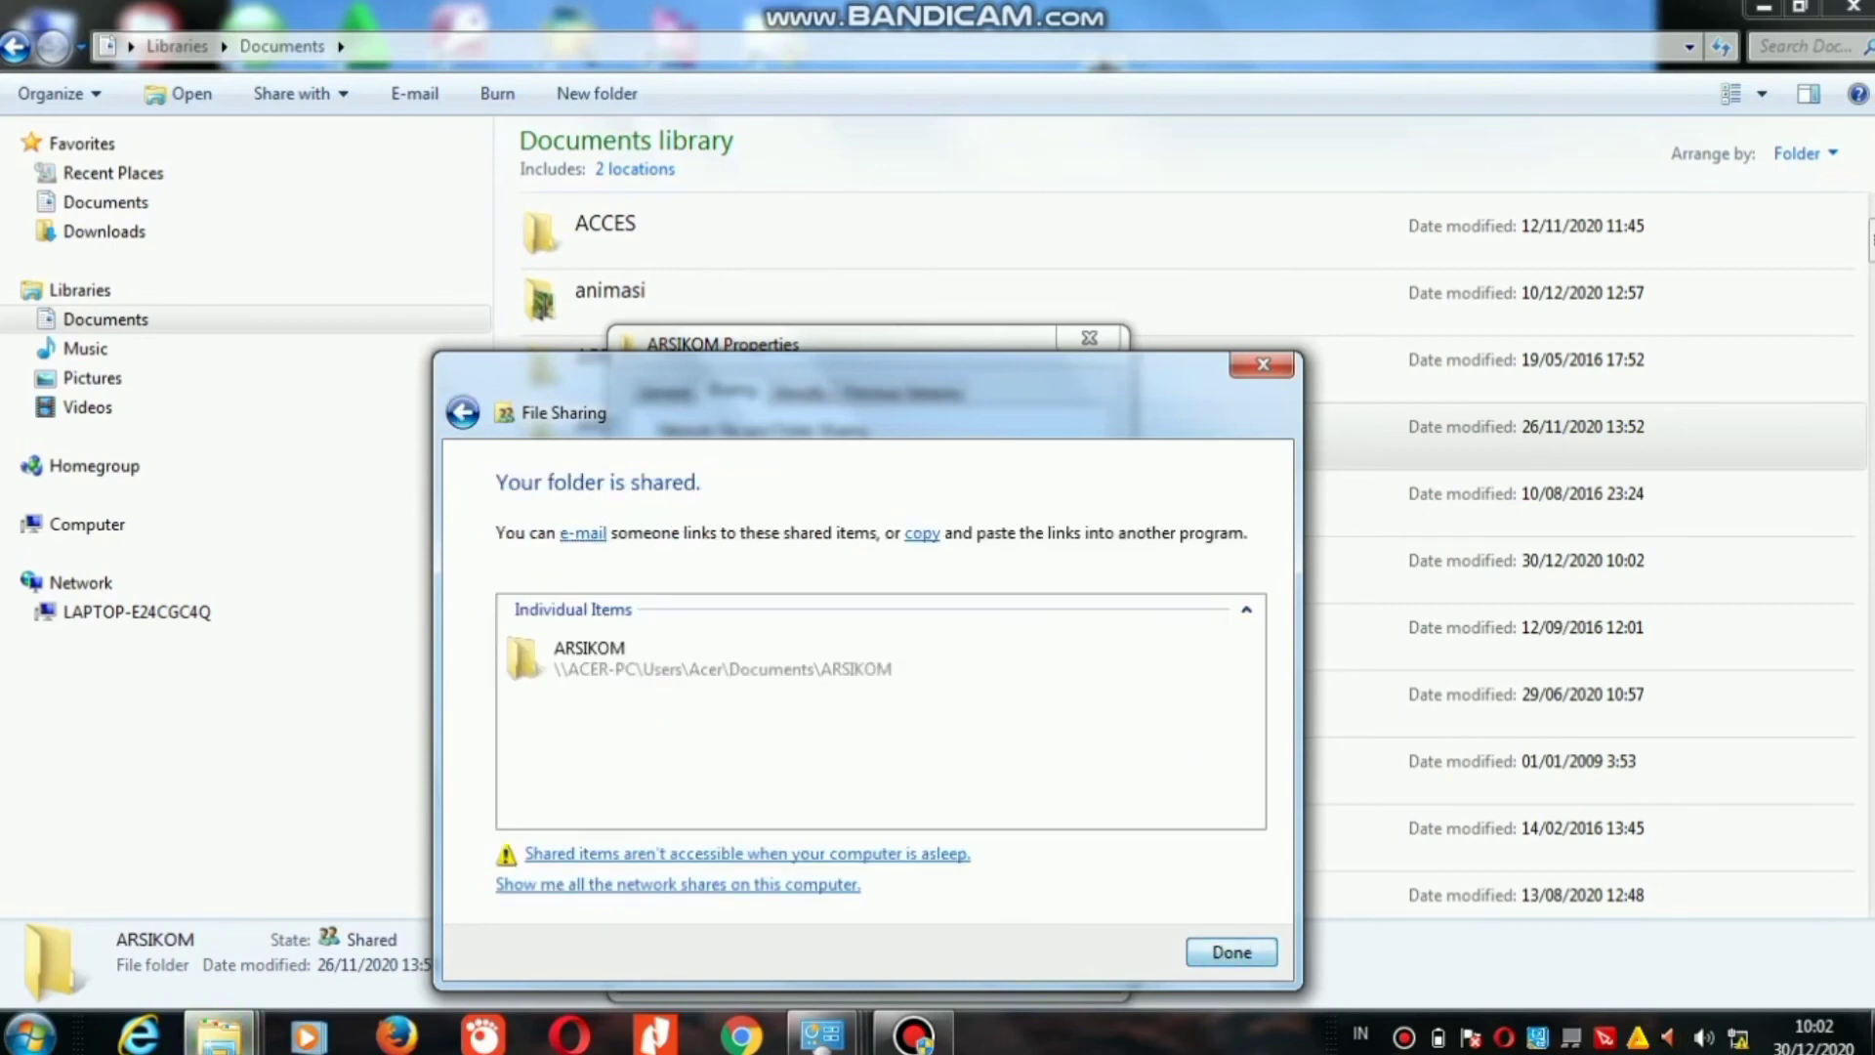
left_click(1231, 951)
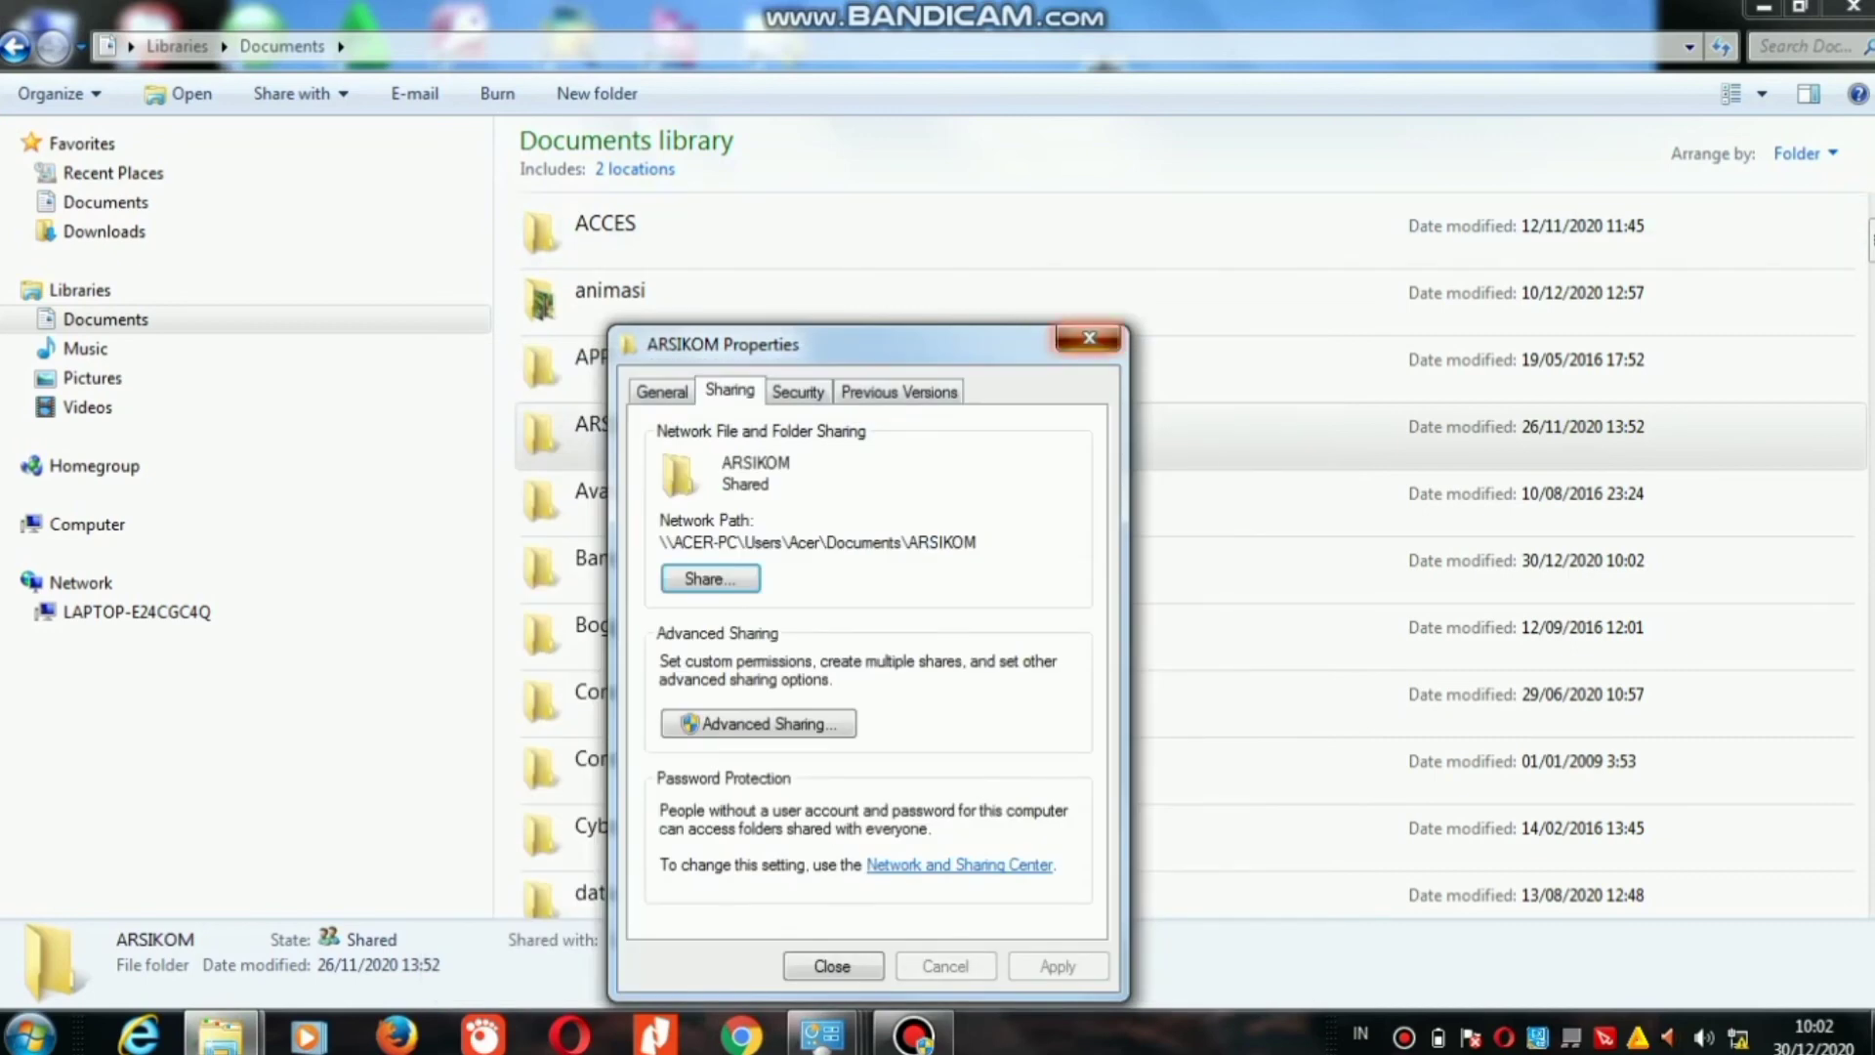
left_click(1088, 338)
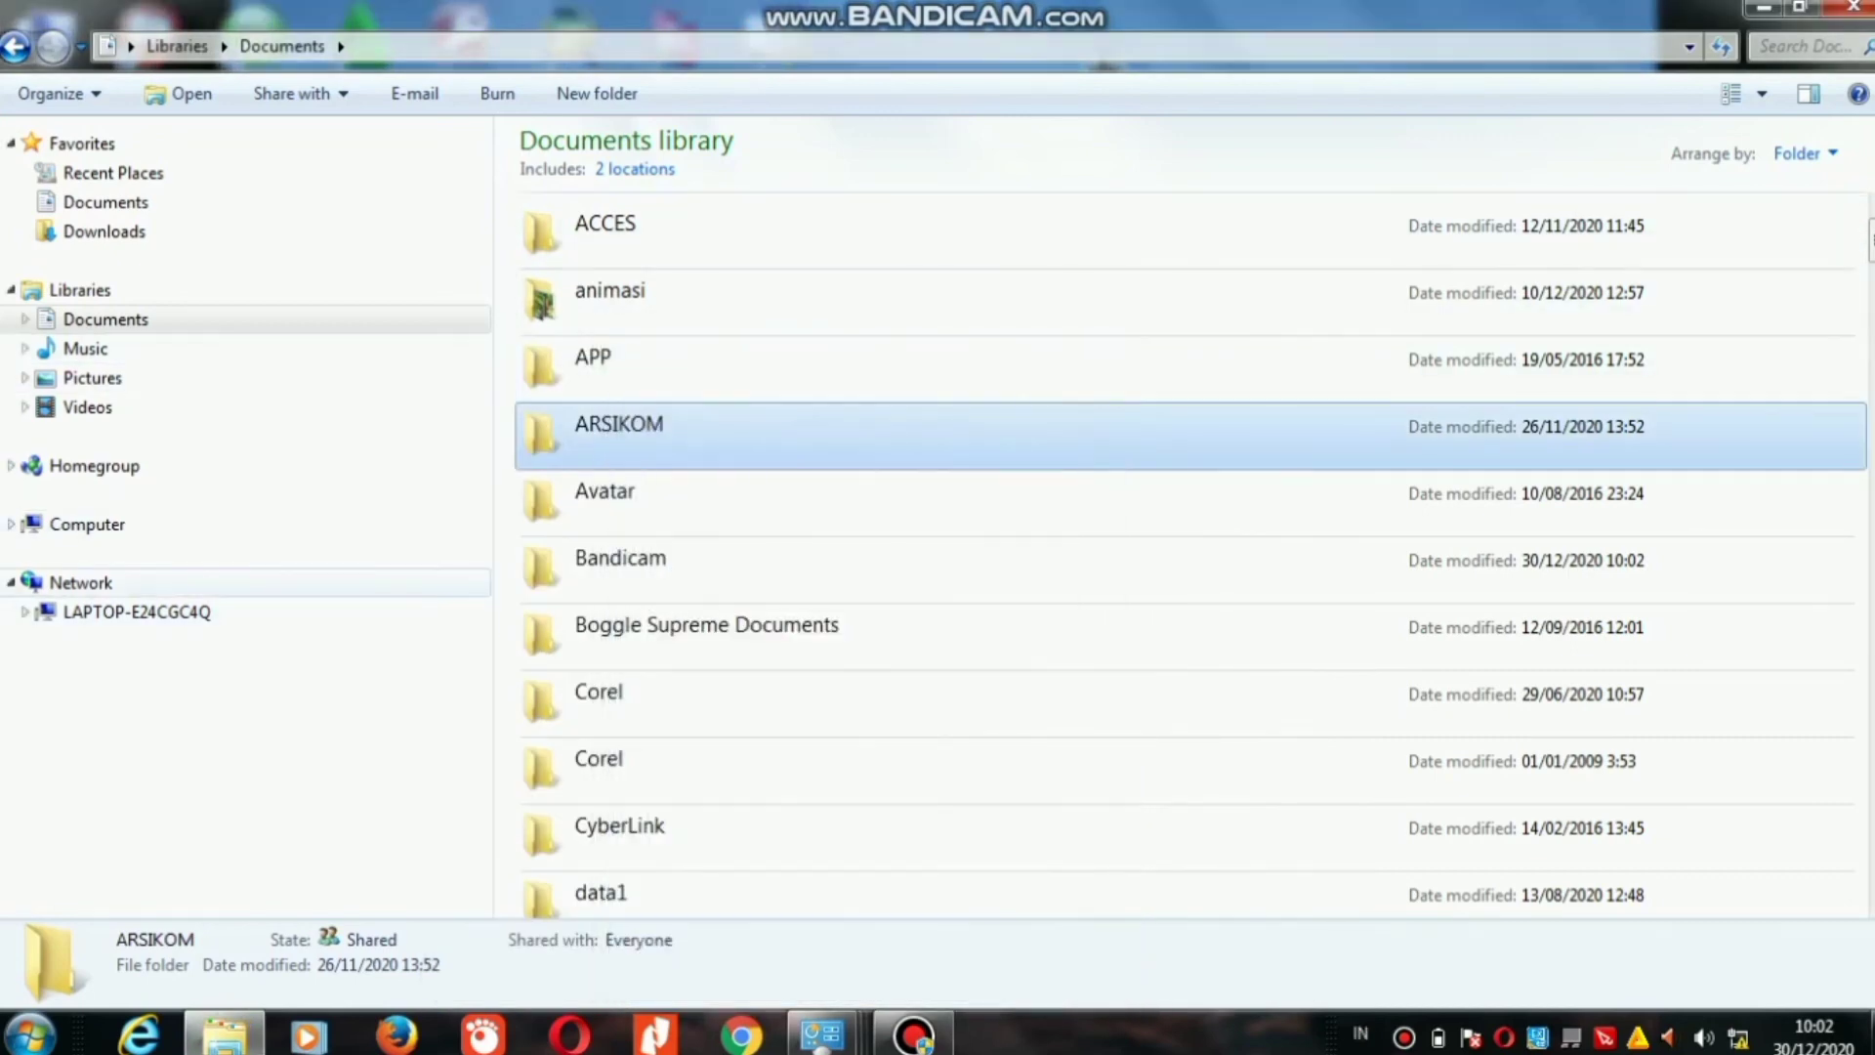
left_click(81, 582)
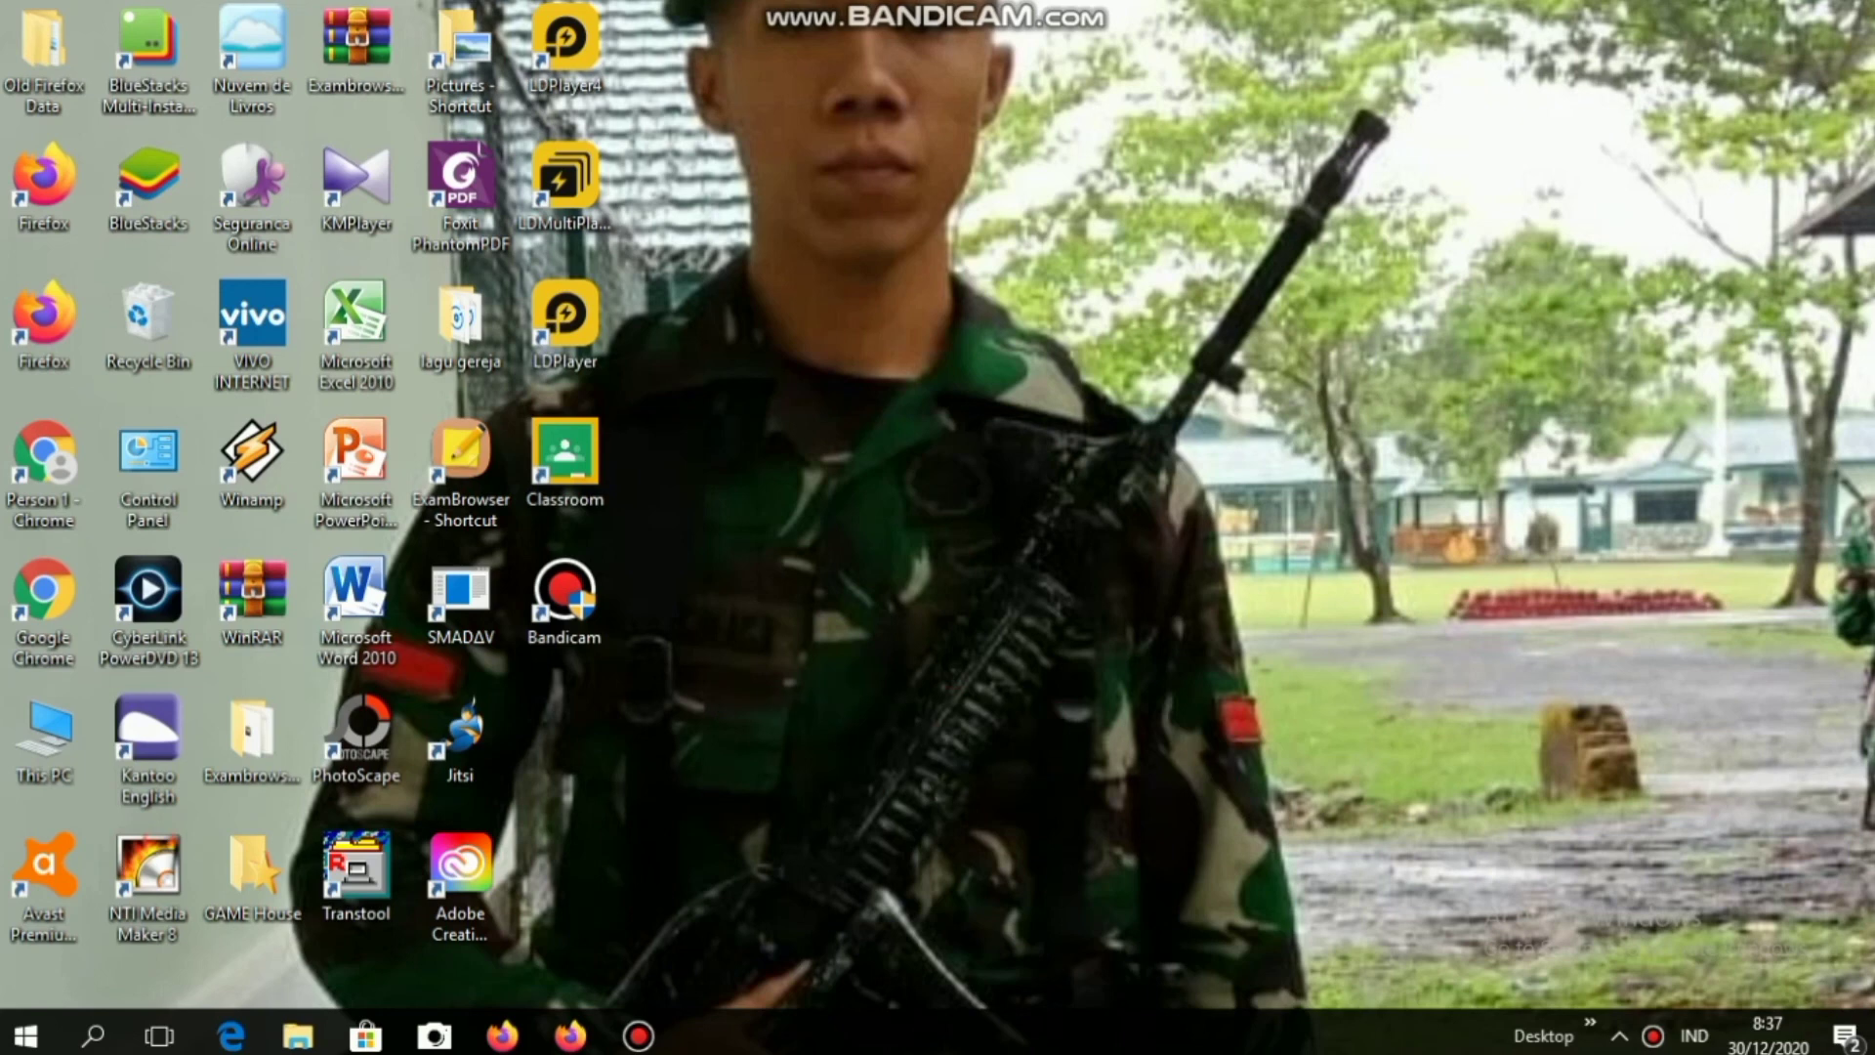
On the first computer, open a maximized Command Prompt and ping the second computer at 192.168.1.19.
key("super+r")
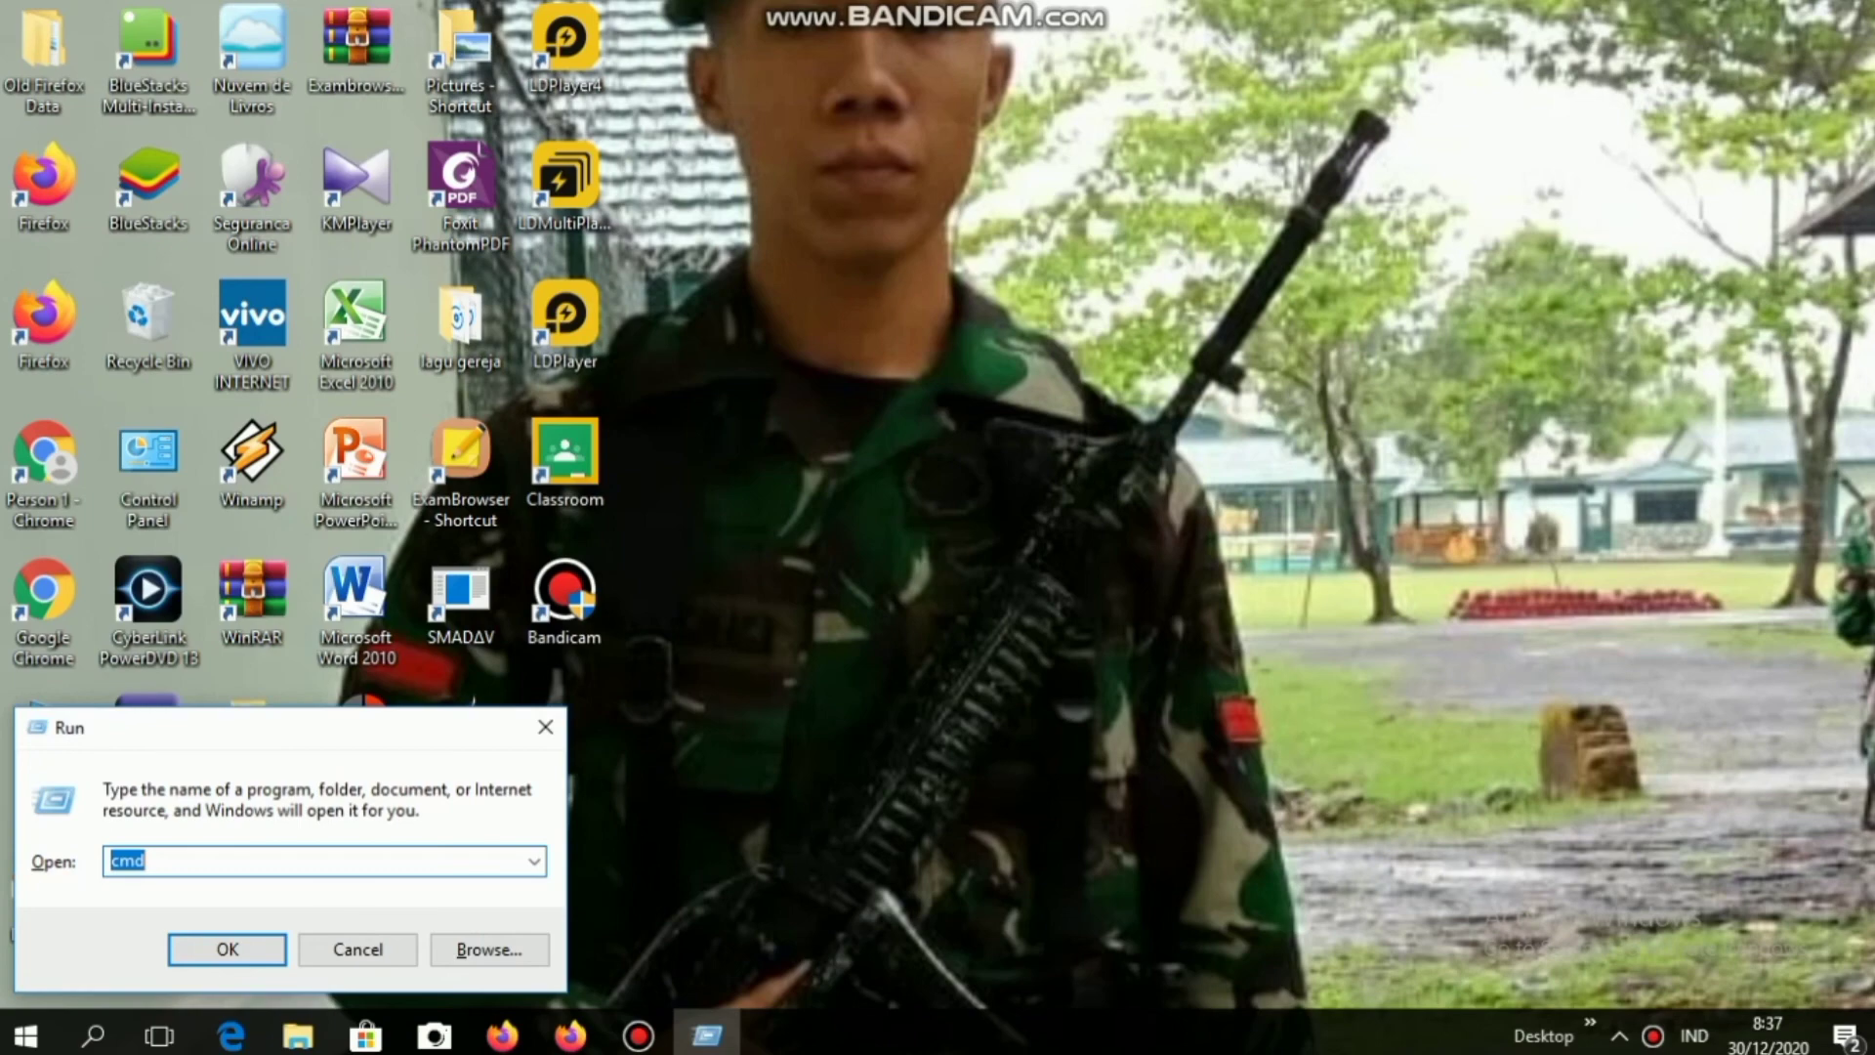
key("Return")
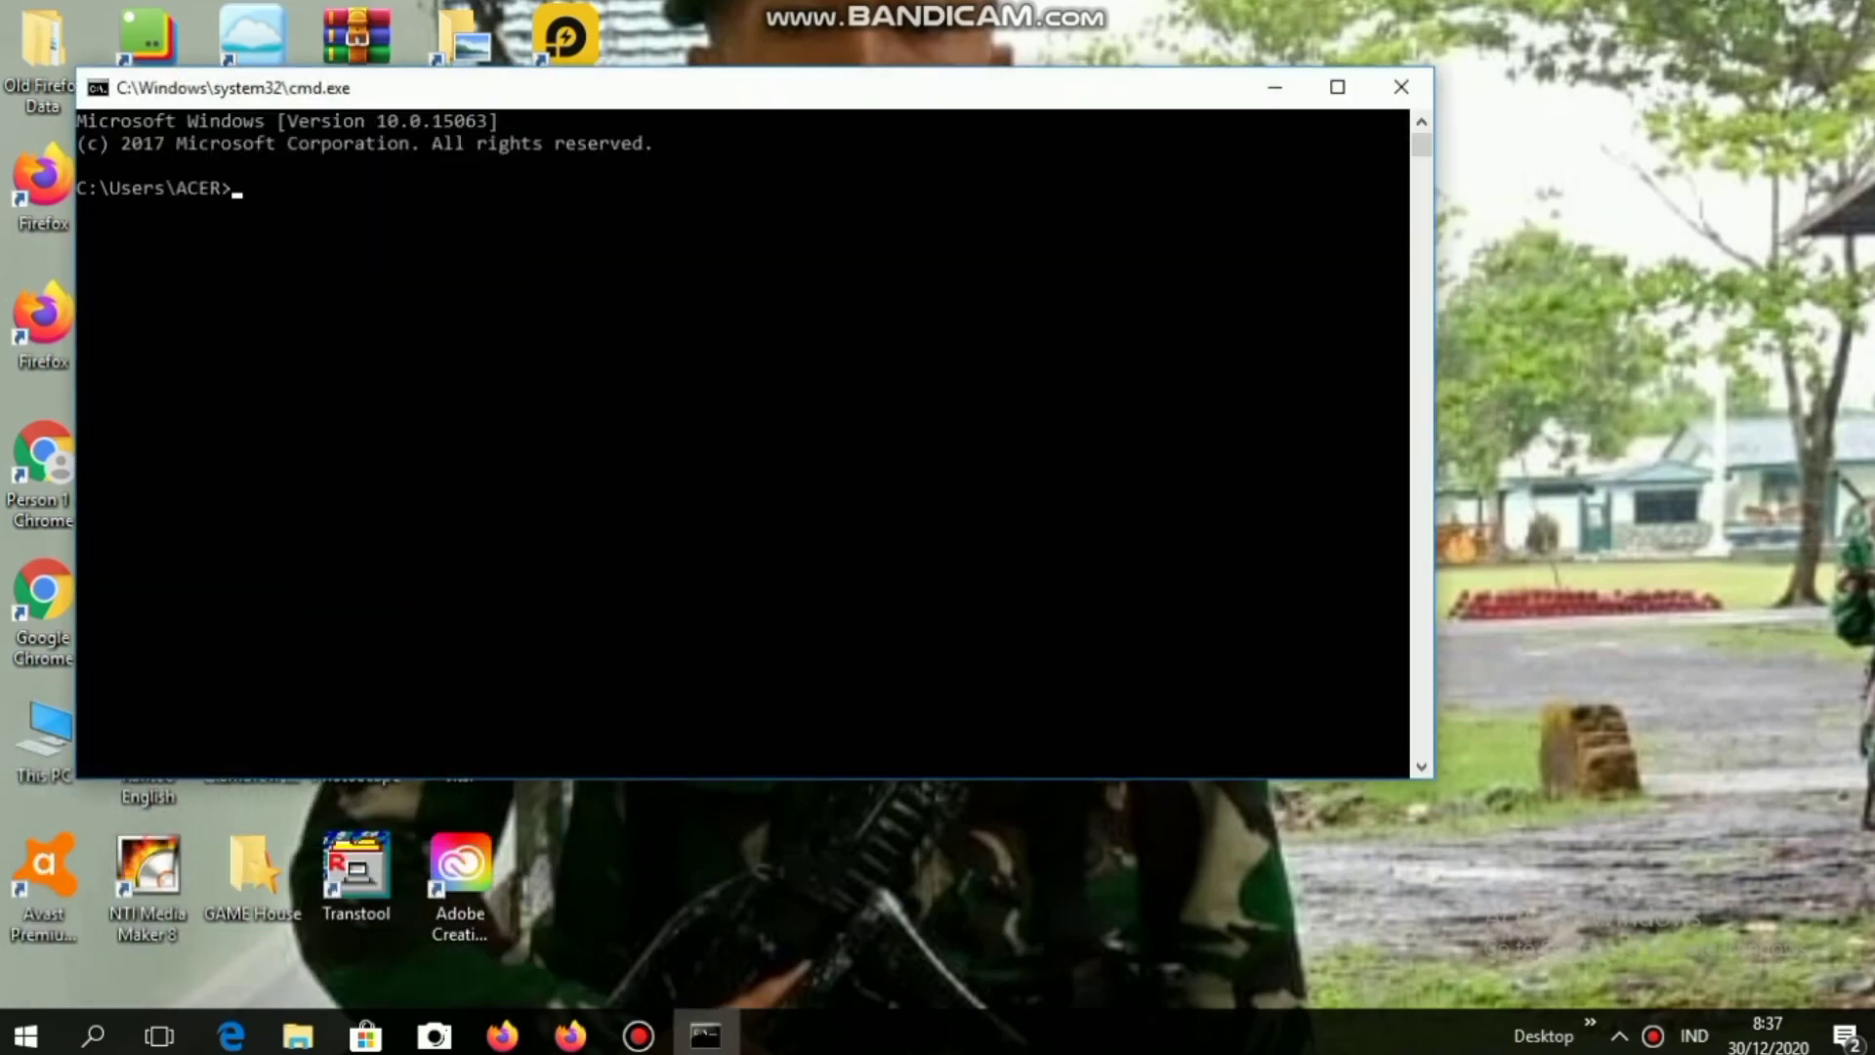
left_click(1338, 87)
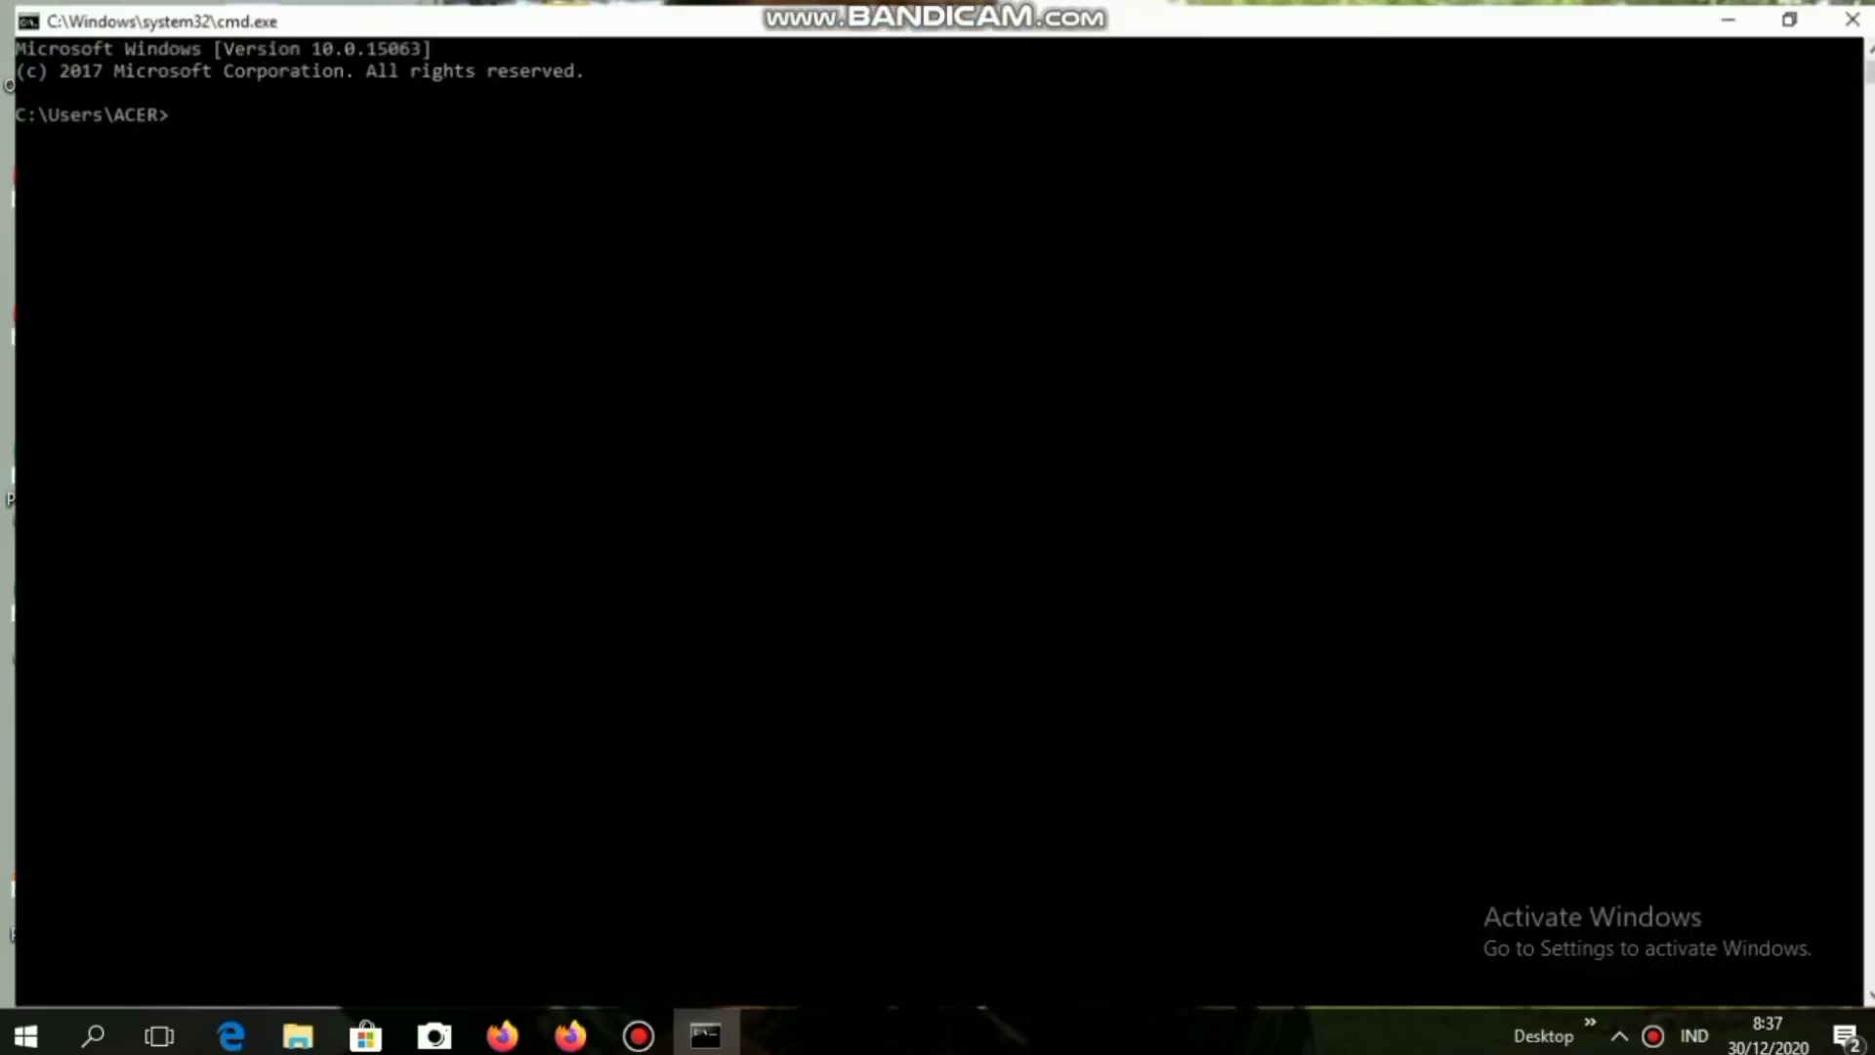
type("P")
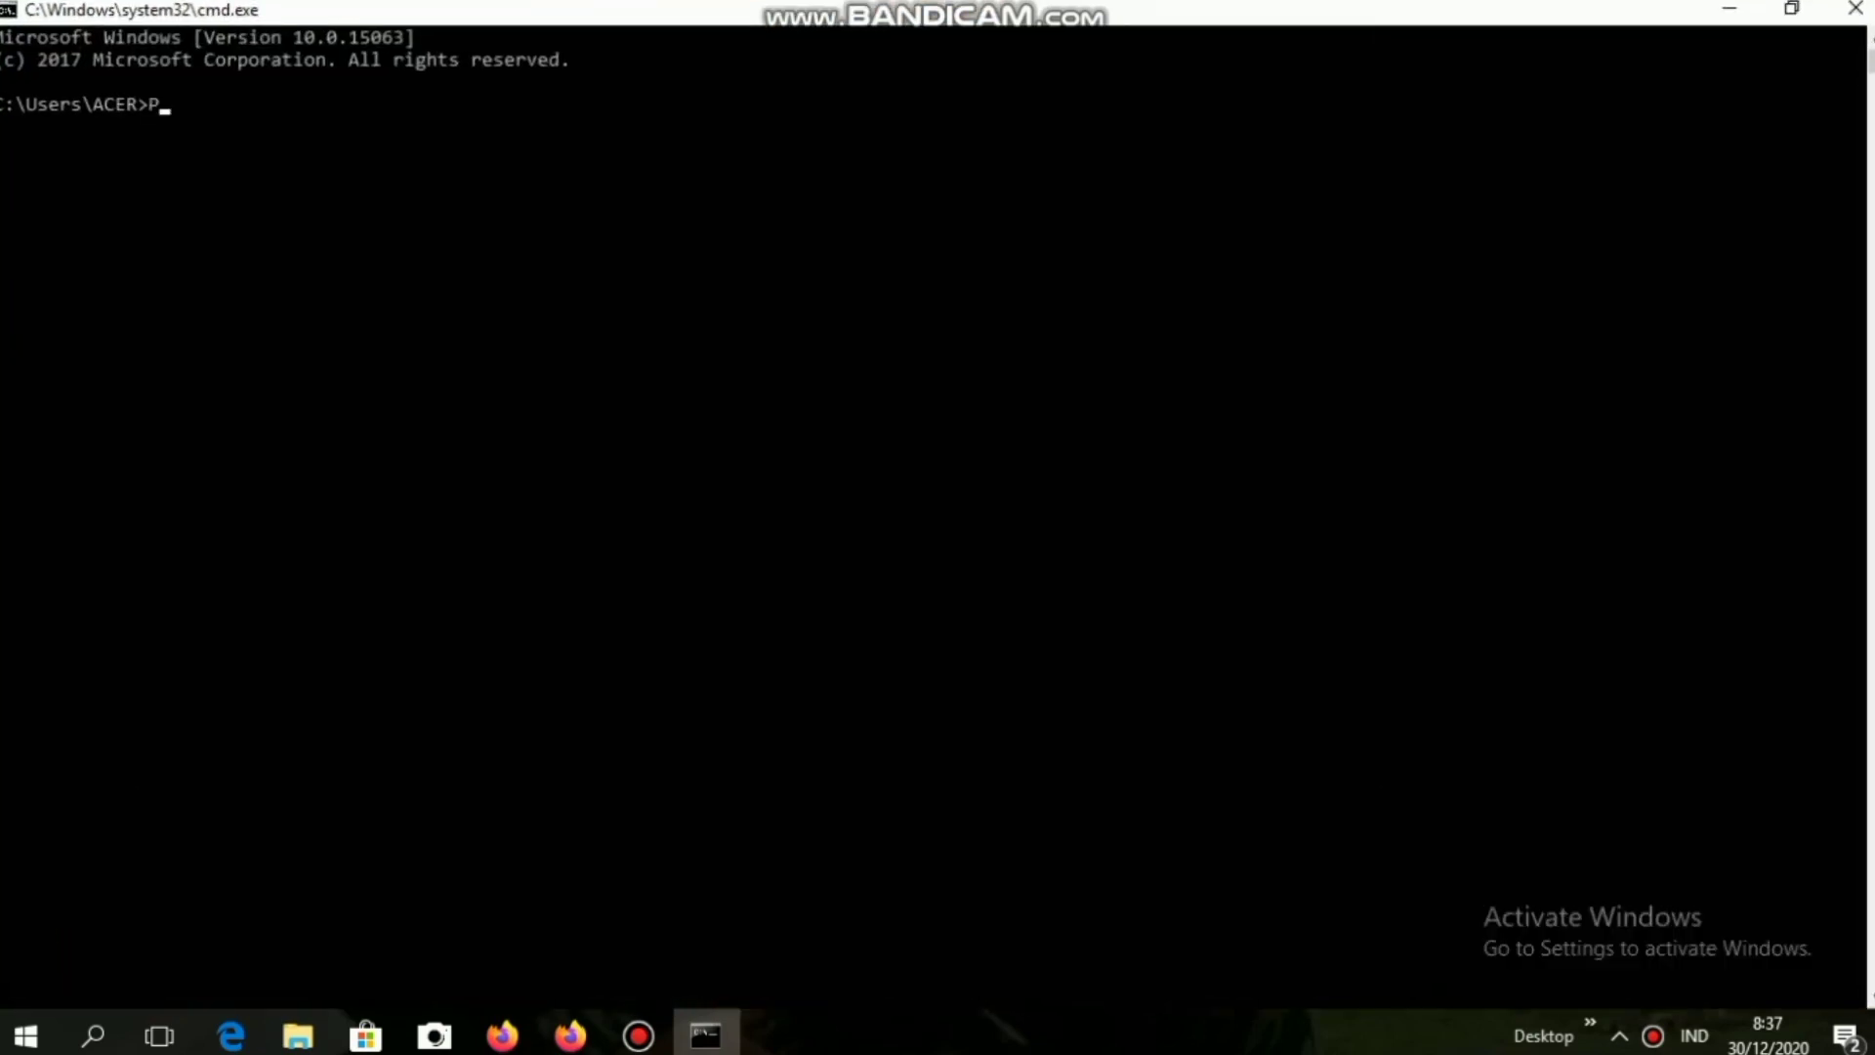
type("ING 192.168.1.19")
key("Return")
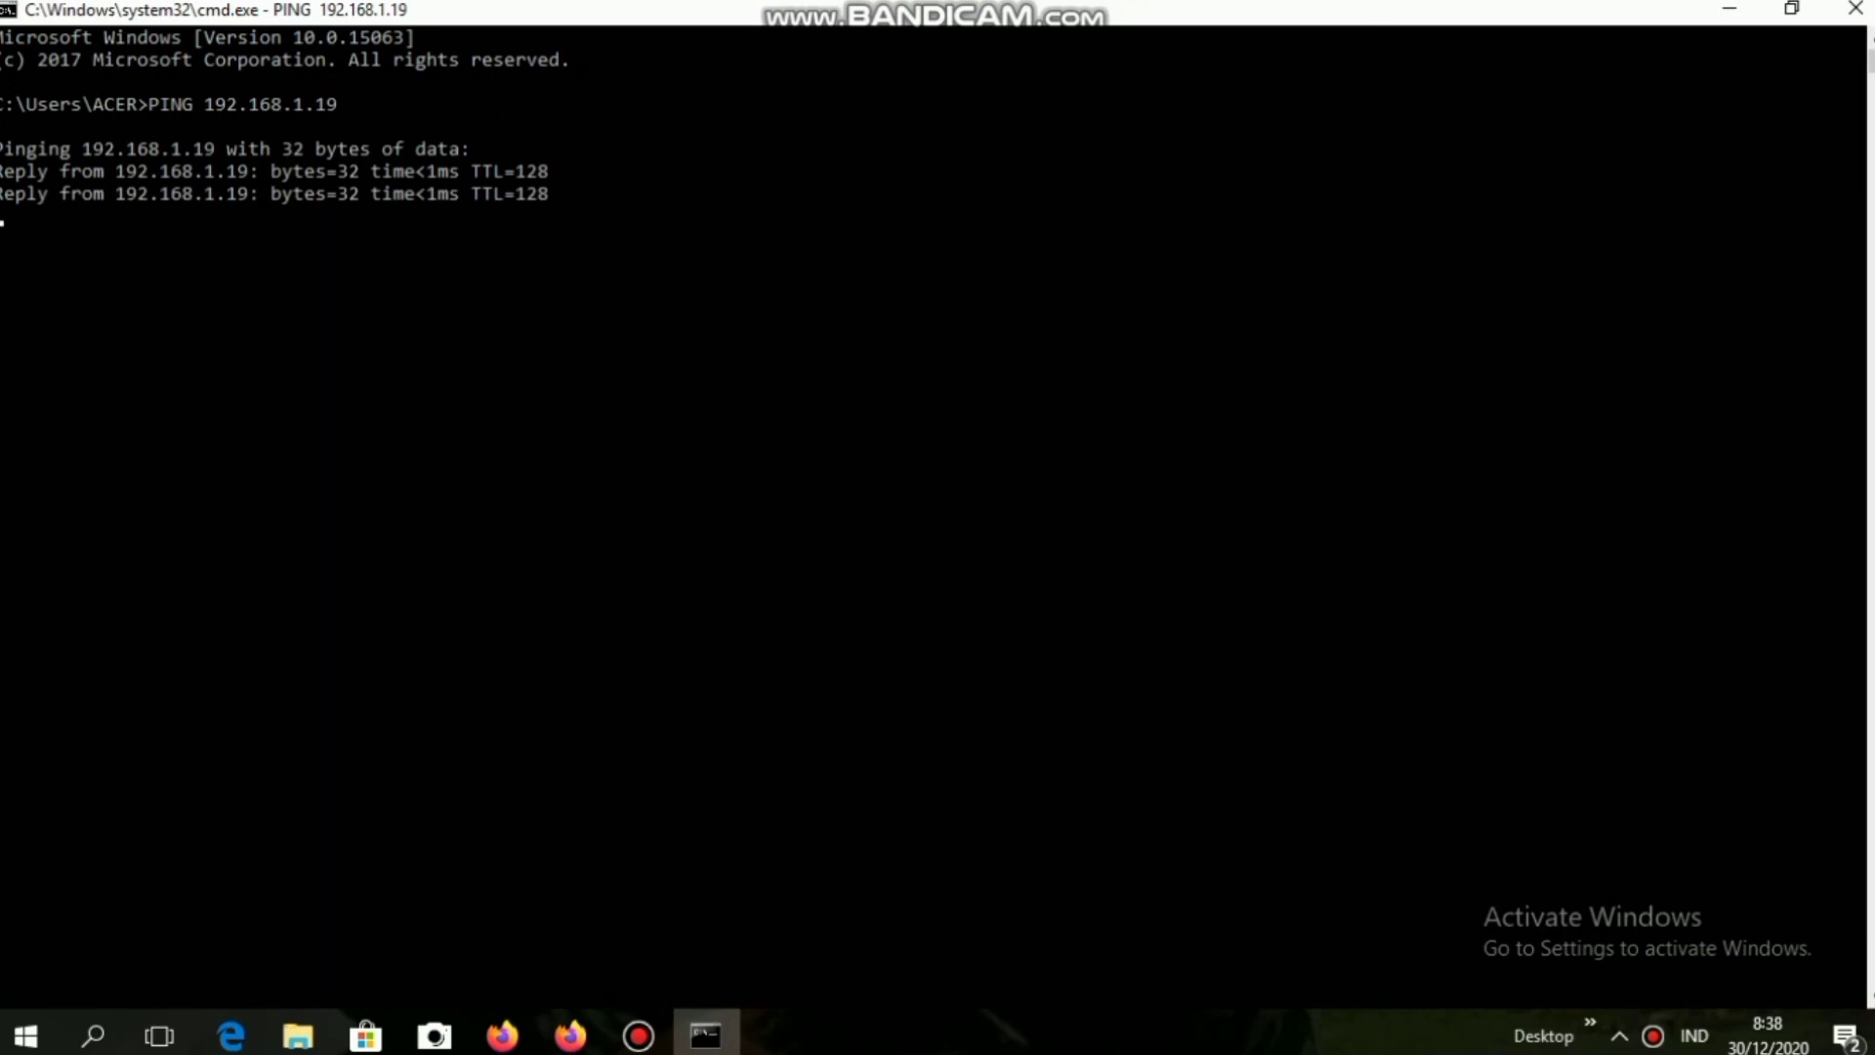